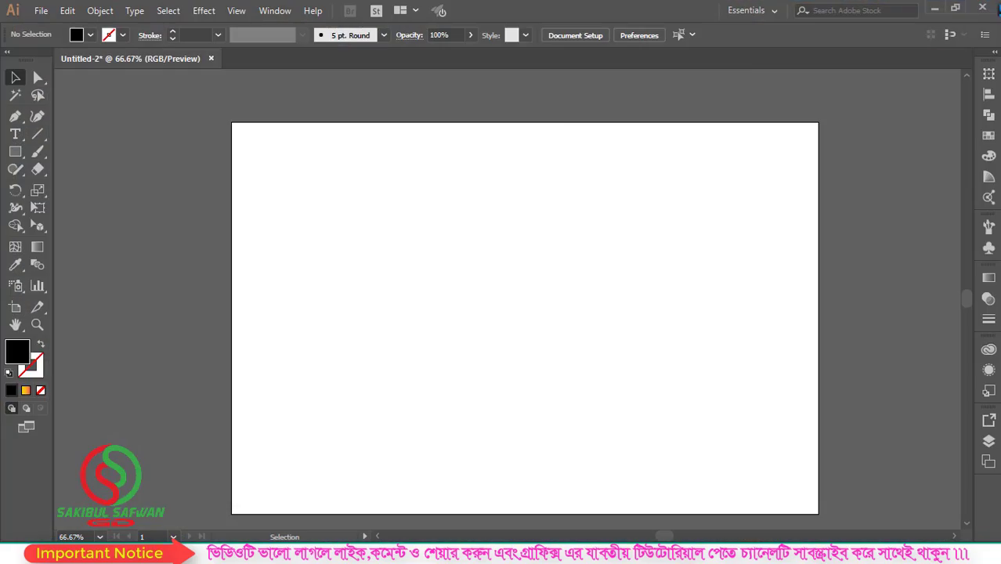
# Step: Draw a tall, narrow black rectangle on the artboard with the Rectangle Tool
pyautogui.moveTo(15, 151); pyautogui.dragTo(89, 161)
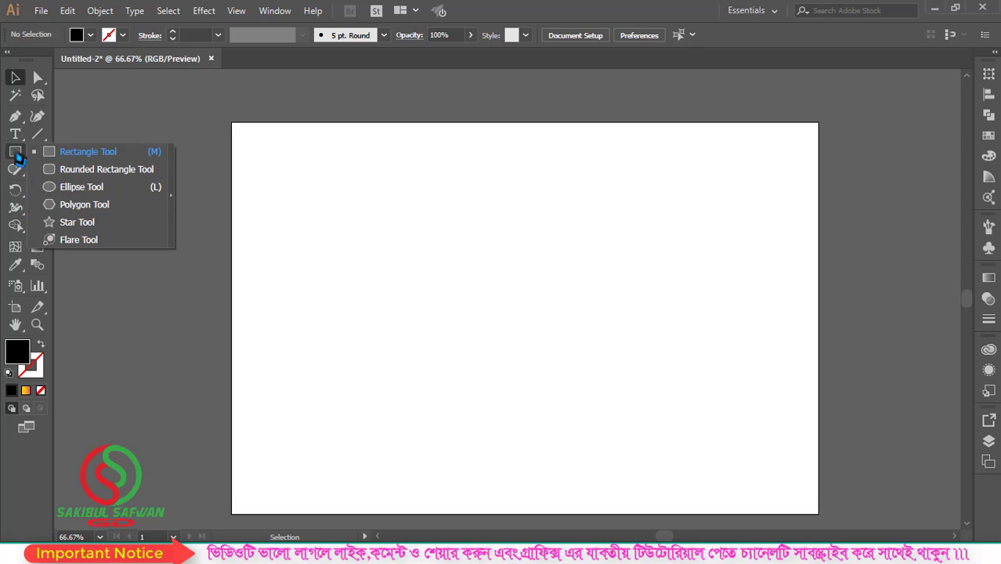
pyautogui.click(82, 159)
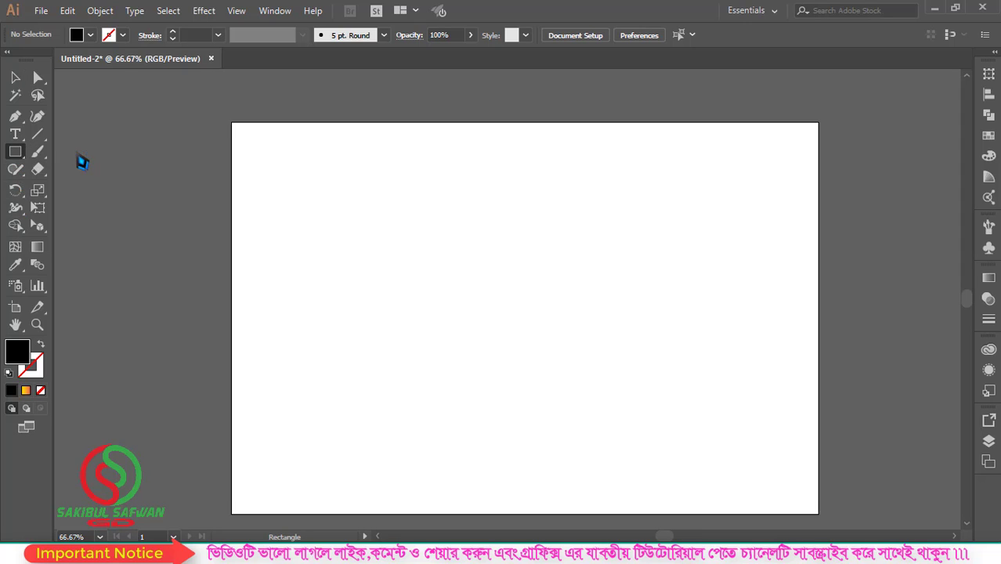
pyautogui.hotkey('ctrl', '1')
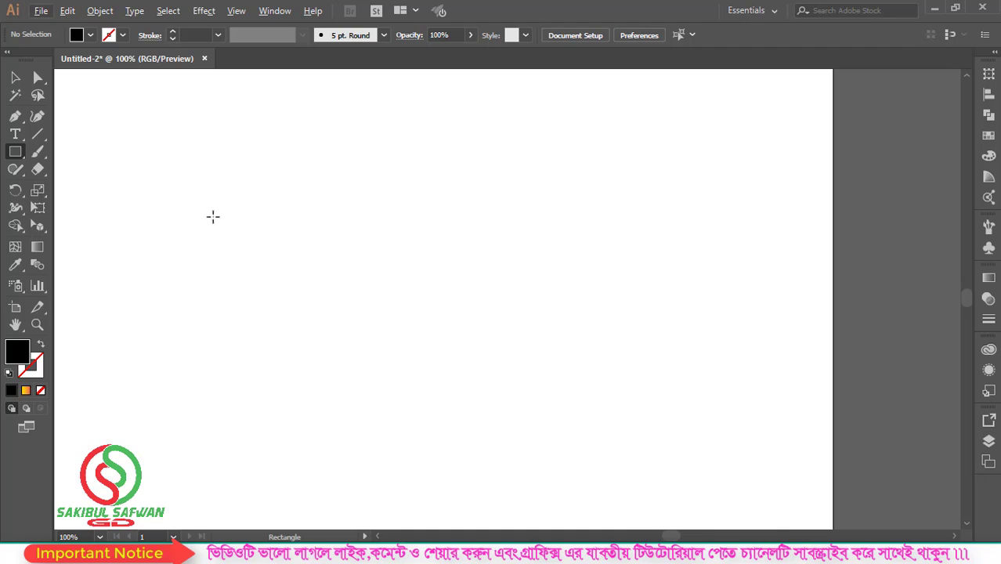
pyautogui.moveTo(257, 169); pyautogui.dragTo(288, 269)
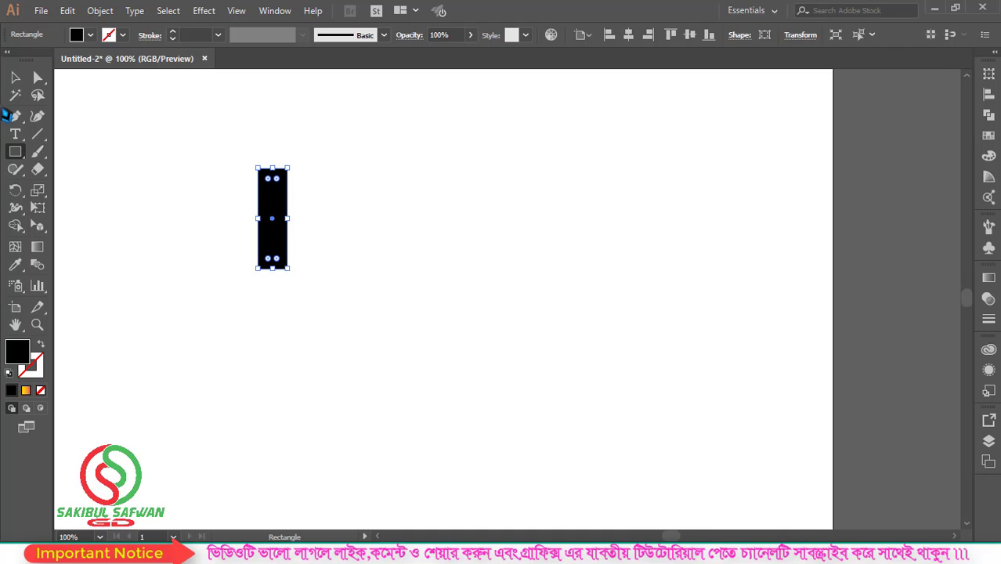
# Step: Round the rectangle's top-right and bottom-left corners to a 40 pt radius
pyautogui.click(15, 77)
pyautogui.click(325, 167)
pyautogui.scroll(2, 230, 193)
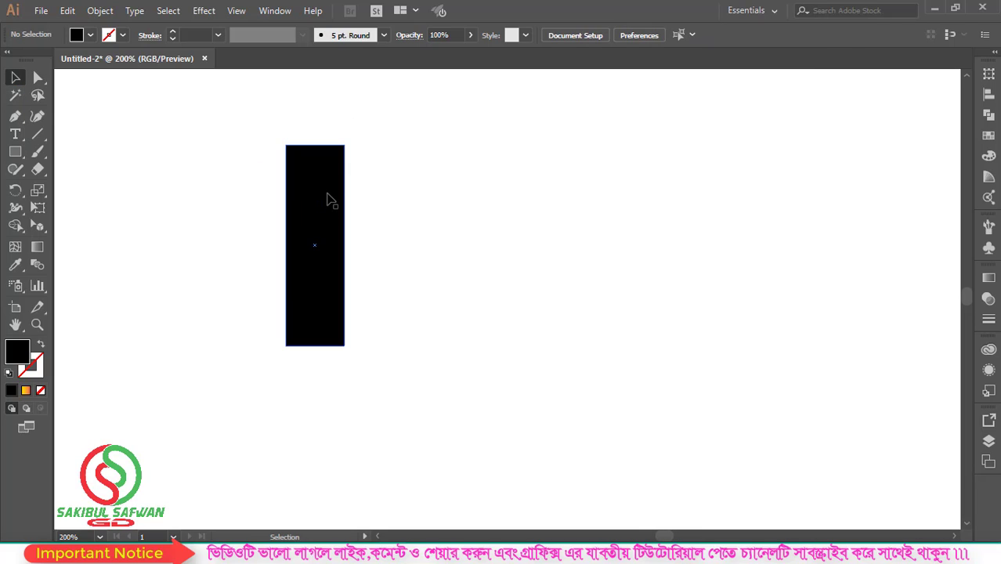
pyautogui.click(37, 78)
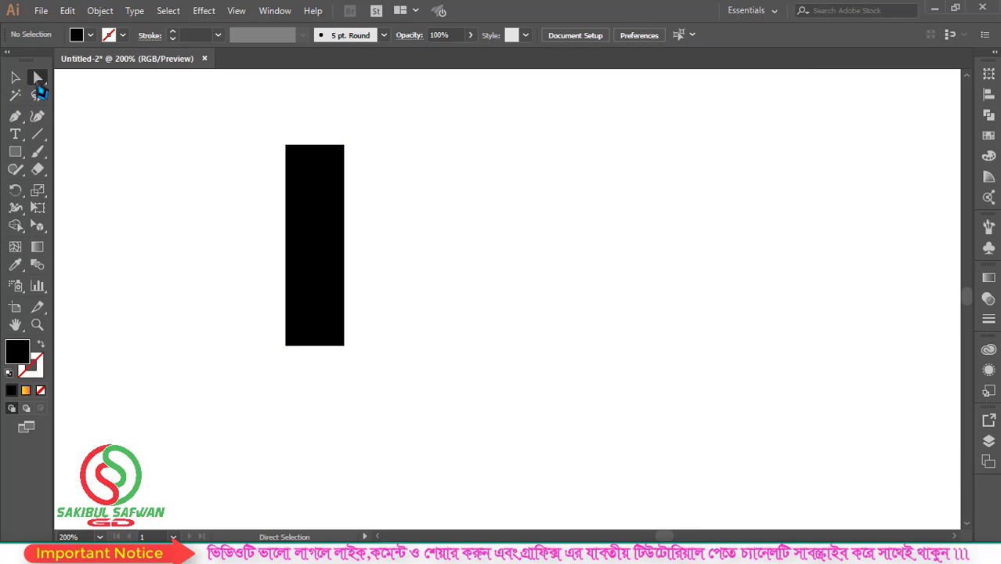
pyautogui.click(309, 177)
pyautogui.moveTo(360, 125); pyautogui.dragTo(328, 188)
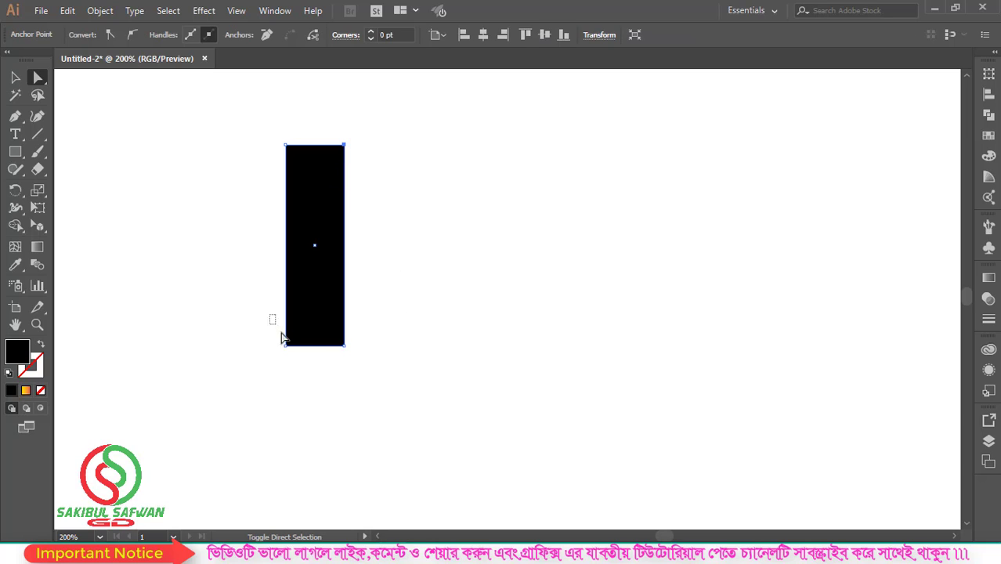
pyautogui.moveTo(282, 339); pyautogui.dragTo(322, 381)
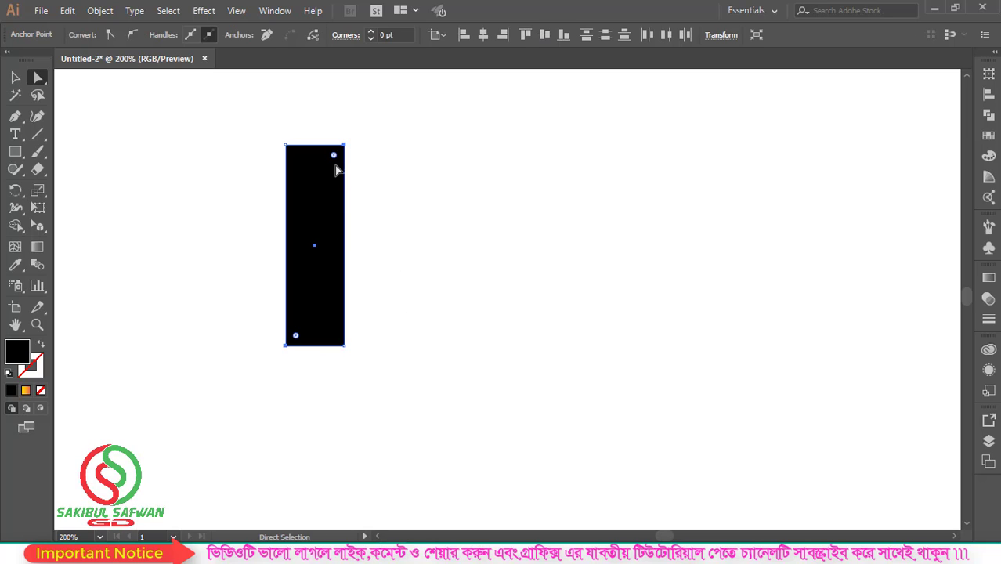
pyautogui.moveTo(333, 154); pyautogui.dragTo(310, 256)
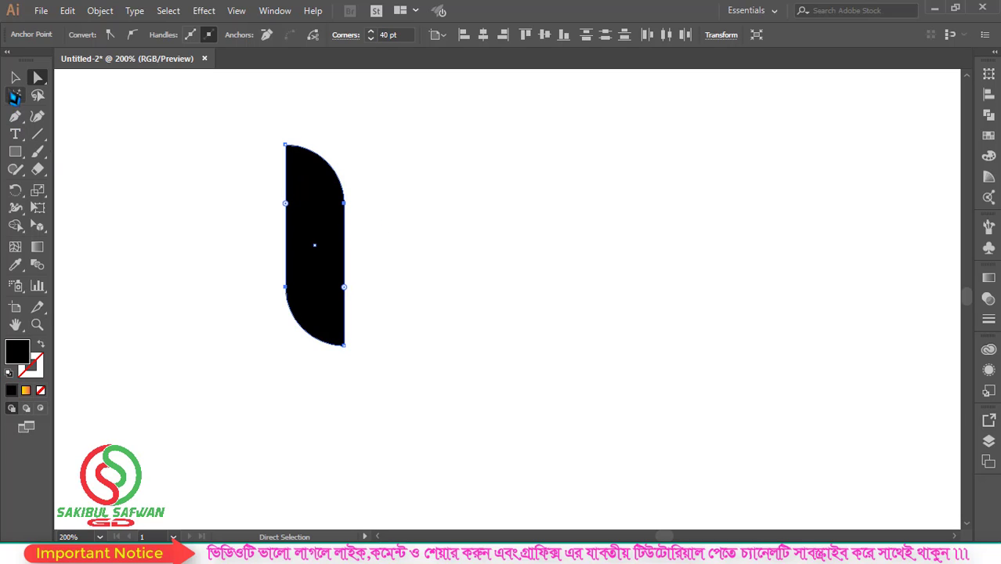
pyautogui.click(15, 77)
# Step: Move the shape right, then place a vertically reflected copy of it on the left
pyautogui.moveTo(317, 223); pyautogui.dragTo(542, 234)
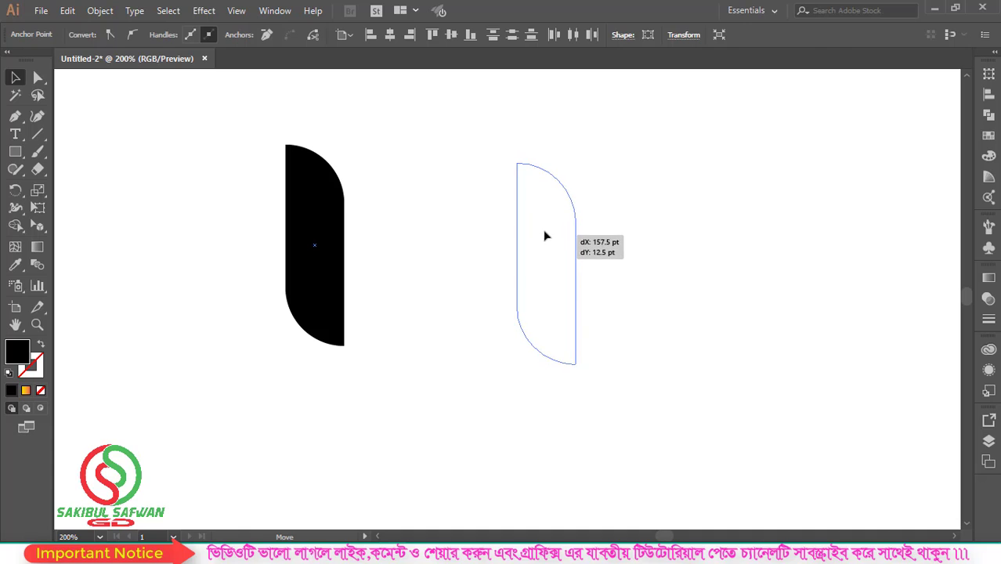
pyautogui.rightClick(532, 193)
pyautogui.moveTo(580, 404)
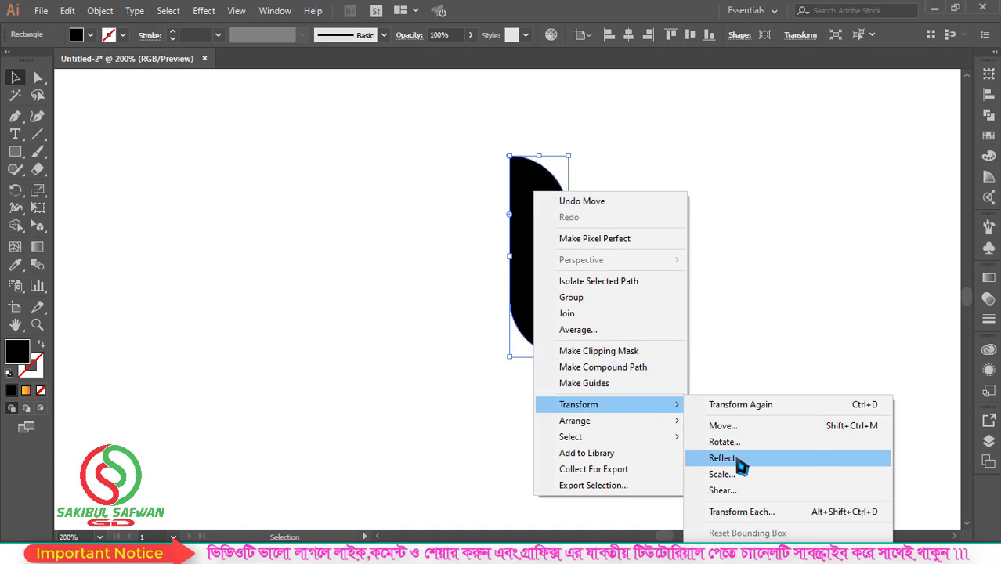
pyautogui.click(740, 463)
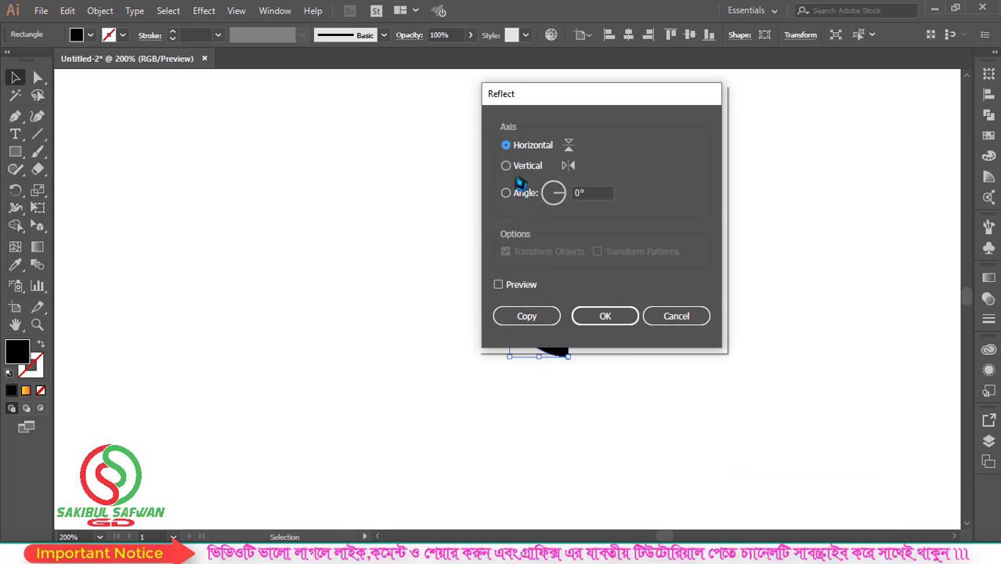
pyautogui.click(530, 167)
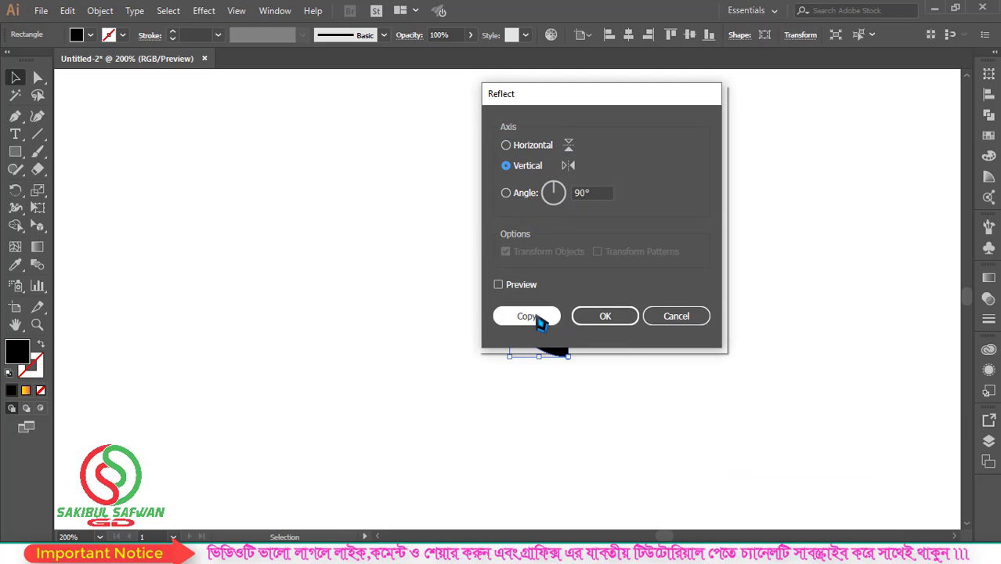
pyautogui.click(537, 317)
pyautogui.moveTo(548, 239); pyautogui.dragTo(409, 240)
pyautogui.click(635, 200)
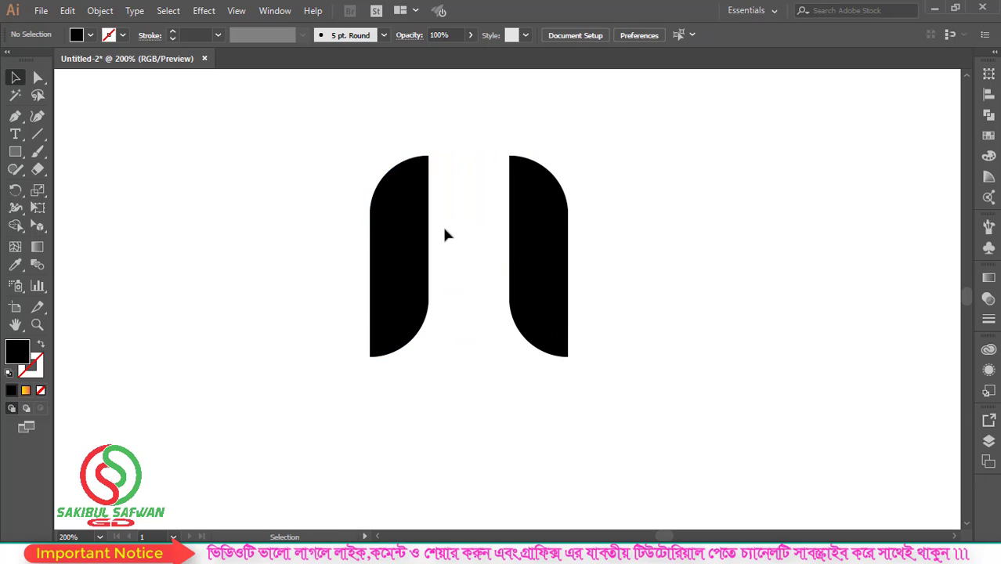
# Step: Reflect the right shape horizontally so both pieces share the same orientation
pyautogui.click(546, 210)
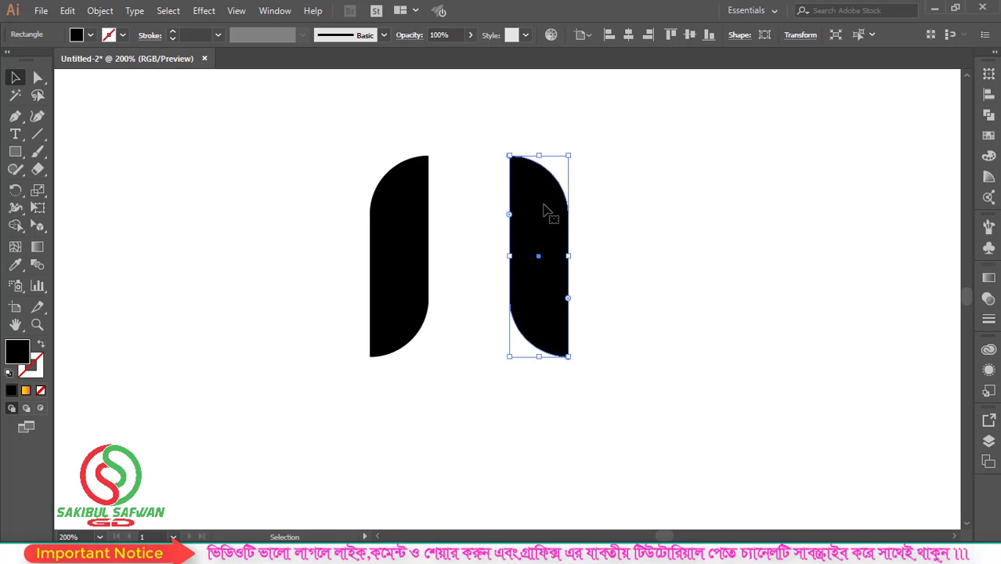
pyautogui.rightClick(538, 213)
pyautogui.moveTo(582, 425)
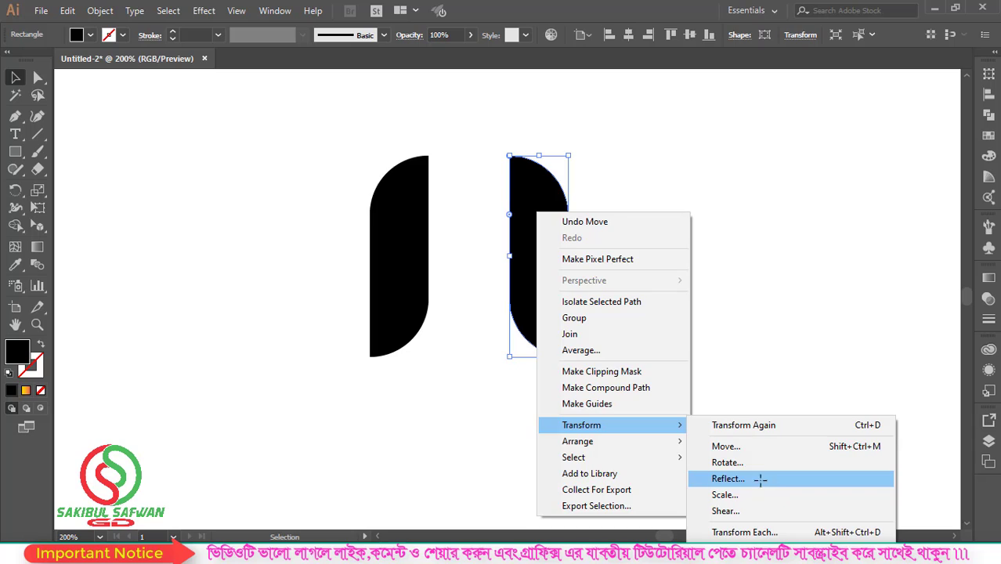
pyautogui.click(760, 479)
pyautogui.click(538, 151)
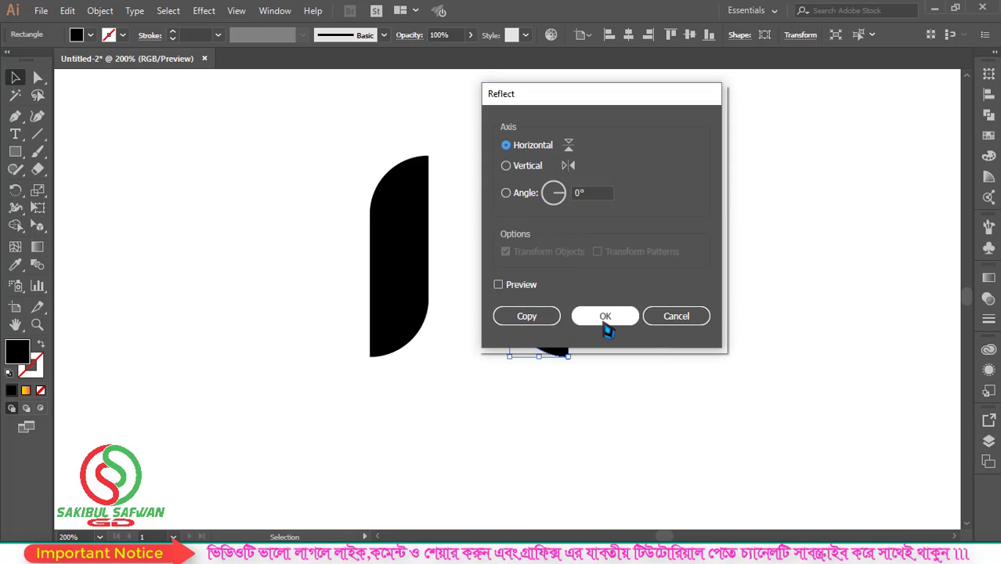
pyautogui.click(603, 320)
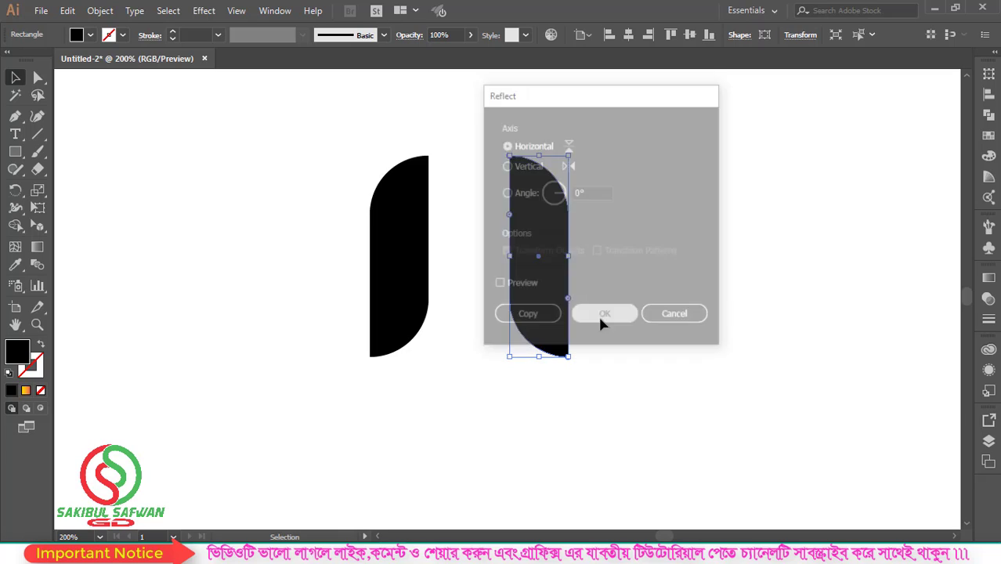
pyautogui.click(639, 213)
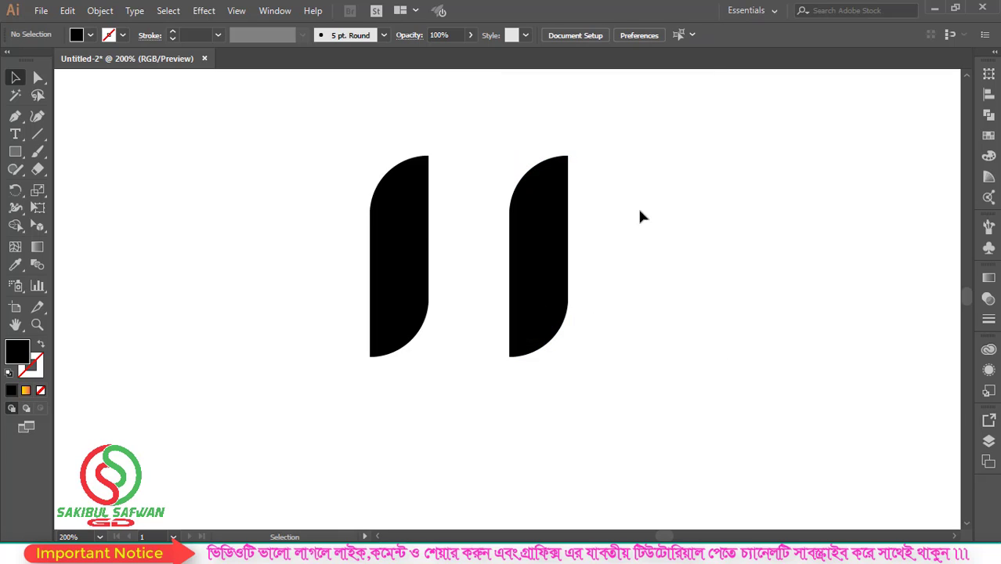
# Step: Copy the shape further right and remove the rounding from all its corners
pyautogui.click(545, 239)
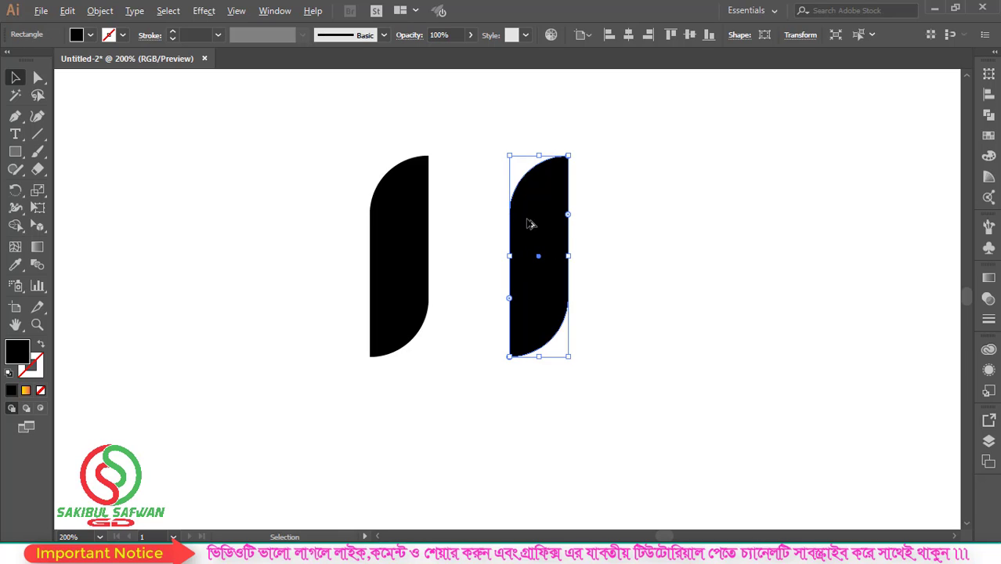
pyautogui.moveTo(530, 224); pyautogui.dragTo(670, 228)
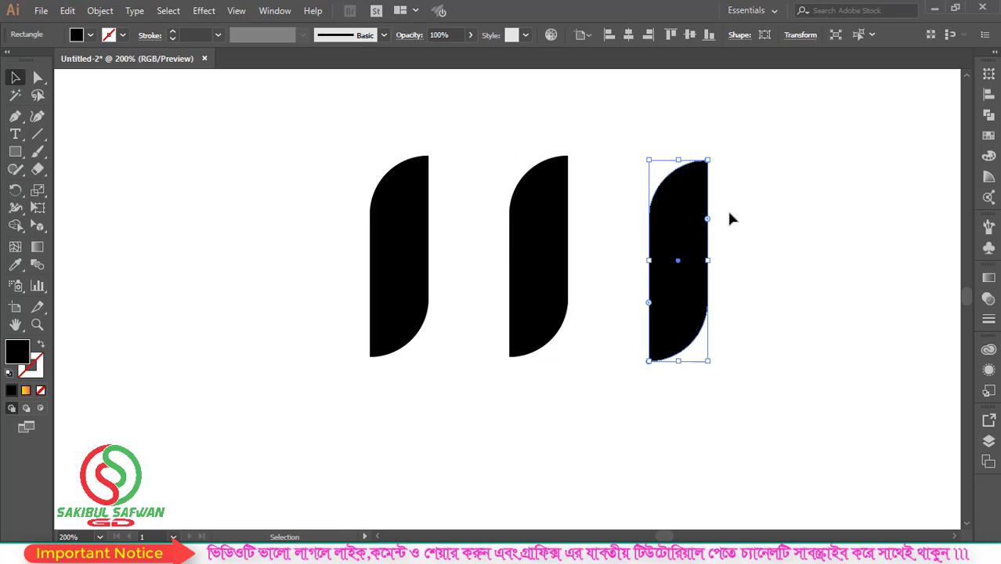
pyautogui.click(38, 77)
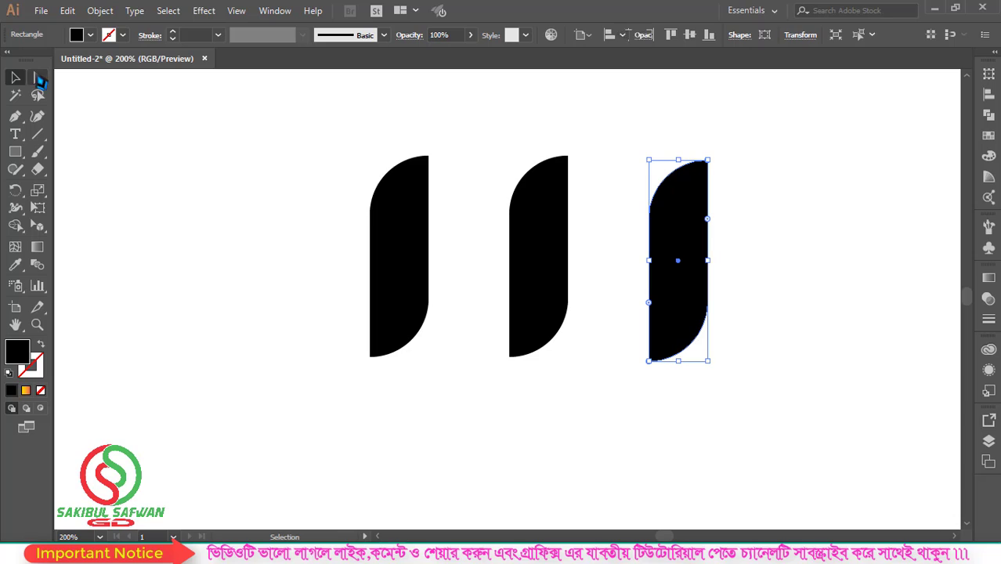
pyautogui.click(694, 211)
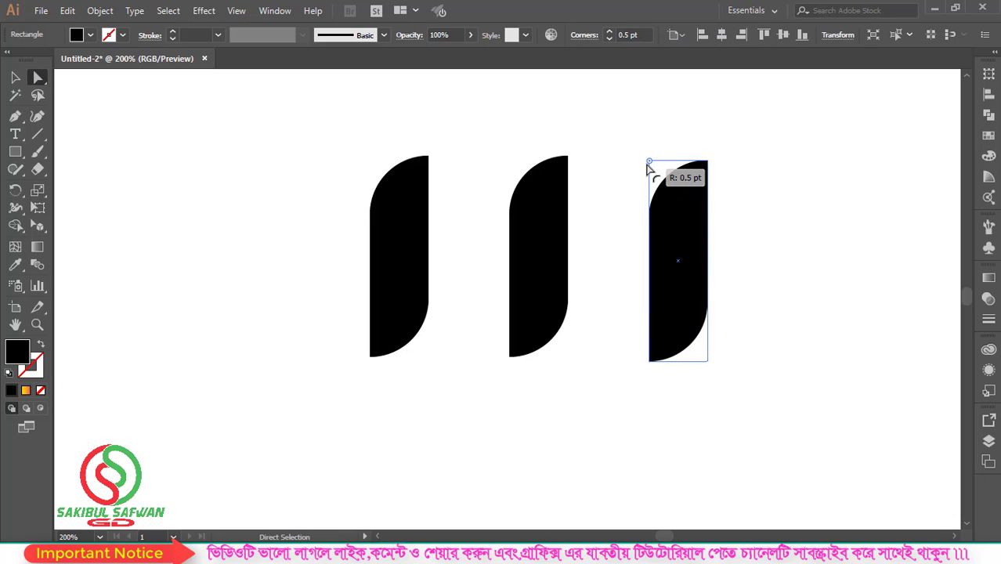
pyautogui.moveTo(648, 166); pyautogui.dragTo(289, 424)
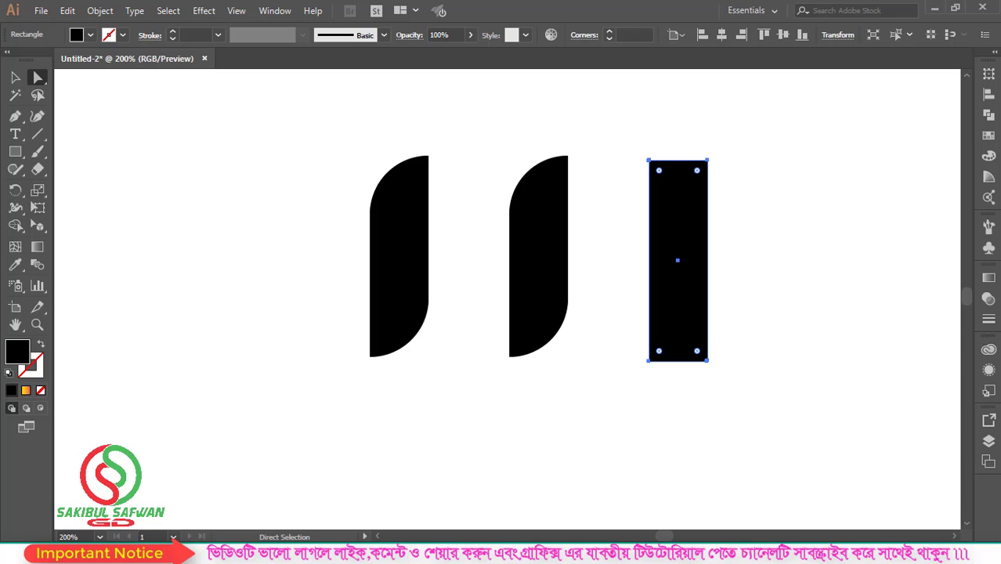
pyautogui.click(14, 76)
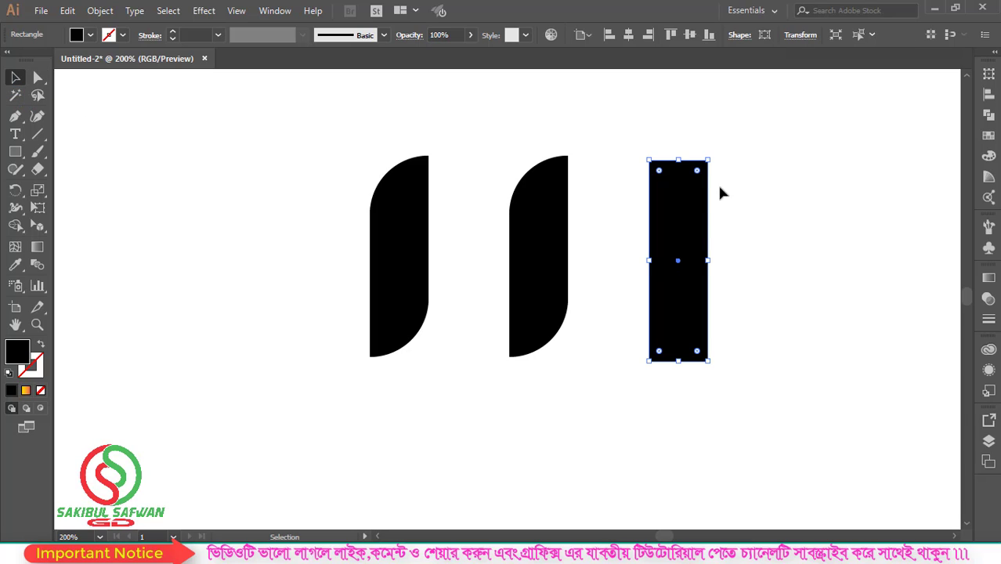
# Step: Rotate the plain bar to a 45° diagonal and set it between the two rounded halves
pyautogui.moveTo(713, 155); pyautogui.dragTo(652, 143)
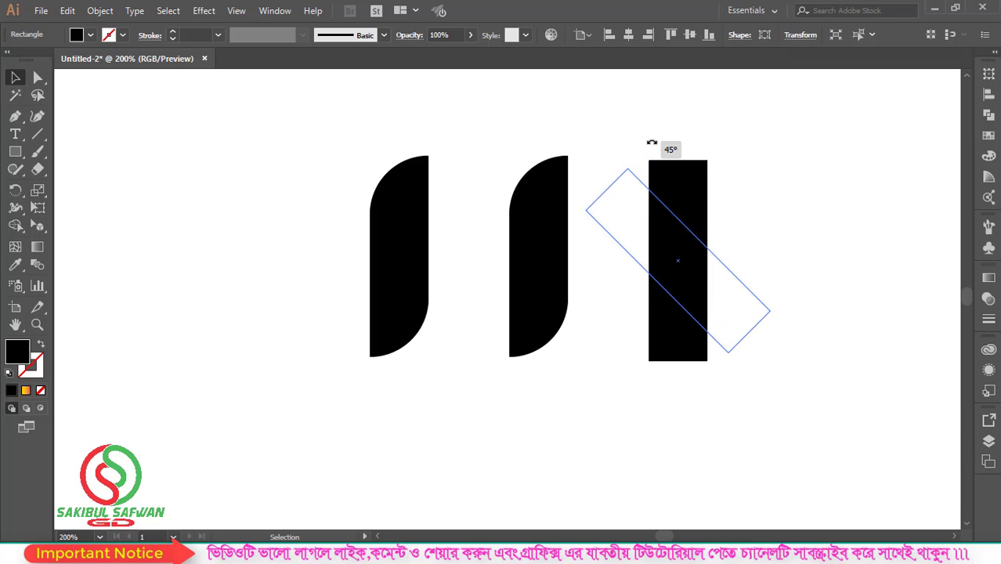
pyautogui.moveTo(700, 269); pyautogui.dragTo(502, 250)
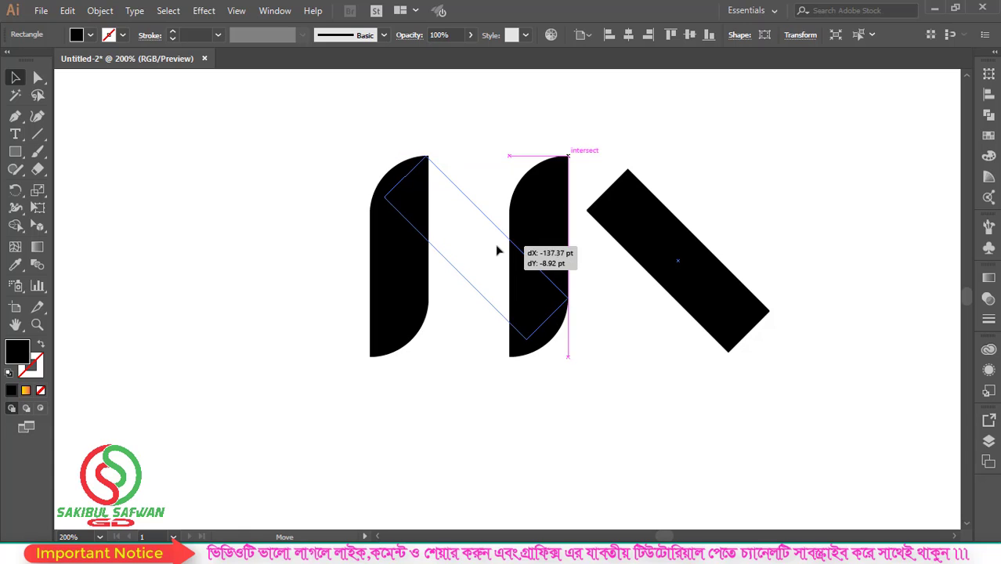
pyautogui.moveTo(500, 251); pyautogui.dragTo(499, 251)
pyautogui.hotkey('ctrl', '=')
pyautogui.hotkey('ctrl', '=')
pyautogui.scroll(1, 707, 380)
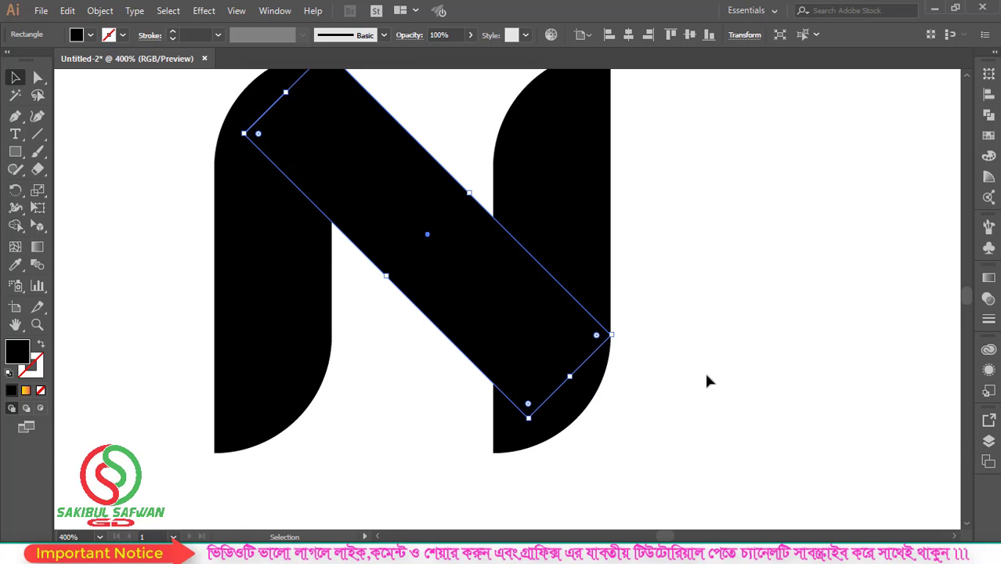
pyautogui.scroll(1, 658, 358)
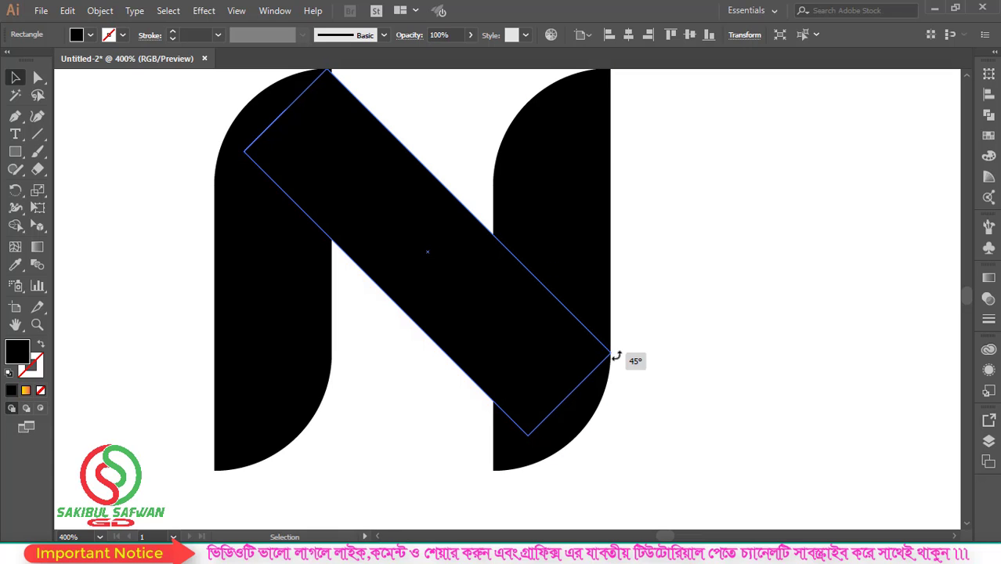
pyautogui.moveTo(617, 352); pyautogui.dragTo(607, 369)
pyautogui.scroll(2, 428, 319)
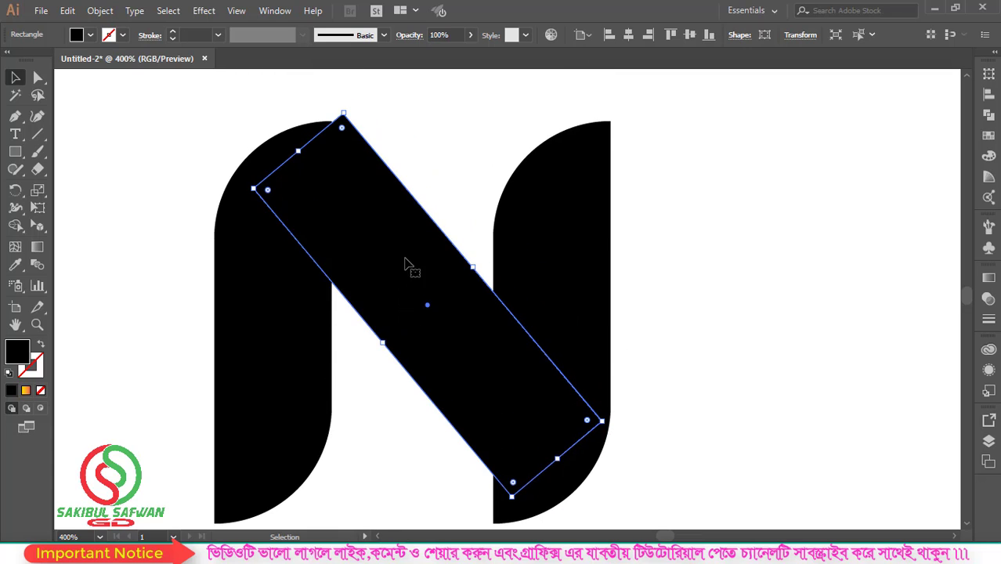
pyautogui.moveTo(409, 264); pyautogui.dragTo(381, 285)
# Step: Fill both rounded side shapes with yellow
pyautogui.click(248, 266)
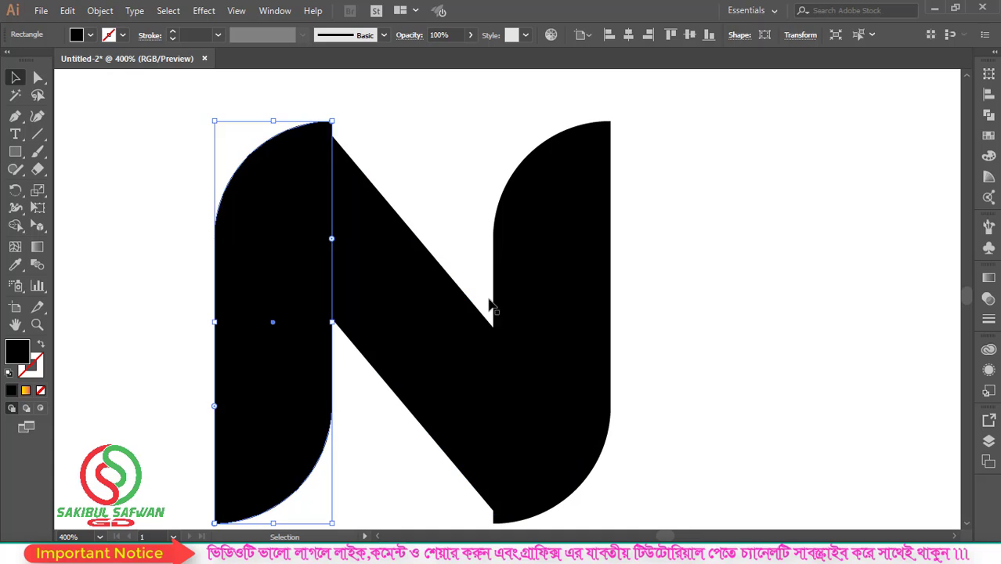
pyautogui.keyDown('shift'); pyautogui.click(548, 253); pyautogui.keyUp('shift')
pyautogui.click(90, 35)
pyautogui.click(61, 61)
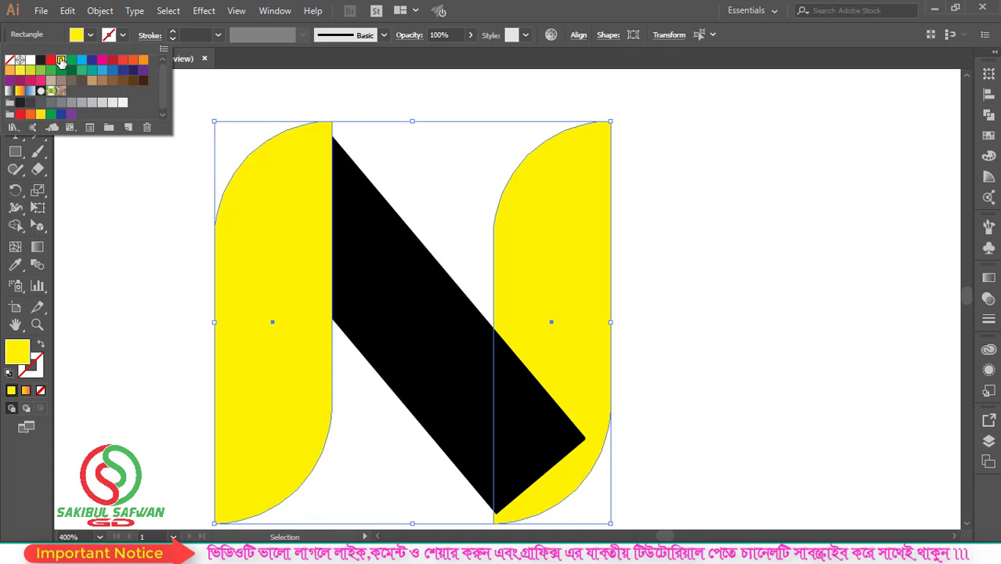
pyautogui.press('Escape')
# Step: Snap the black diagonal bar's corners to the yellow side shapes using smart guides
pyautogui.moveTo(361, 272); pyautogui.dragTo(369, 262)
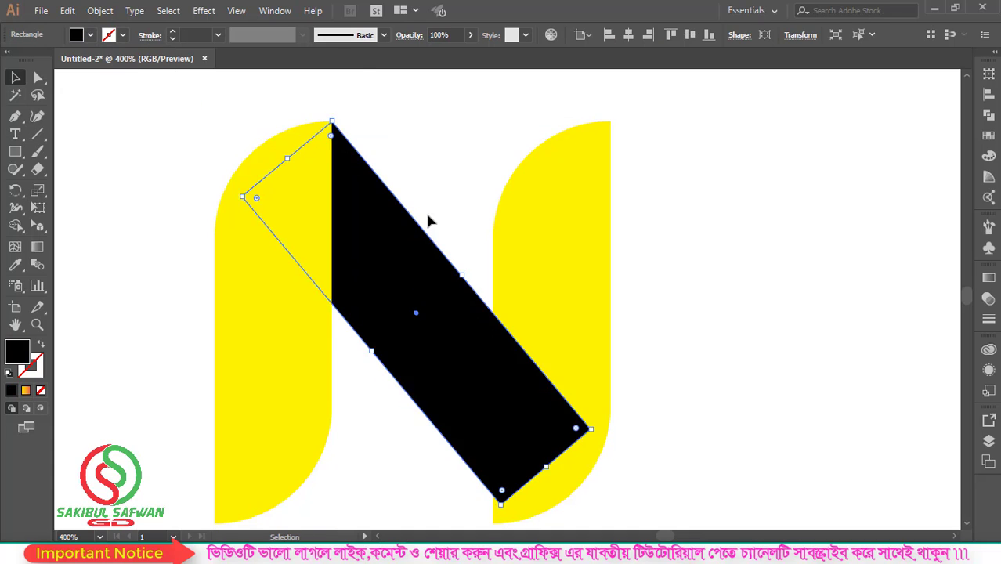
pyautogui.scroll(-3, 604, 351)
pyautogui.scroll(3, 532, 402)
pyautogui.moveTo(532, 320); pyautogui.dragTo(533, 326)
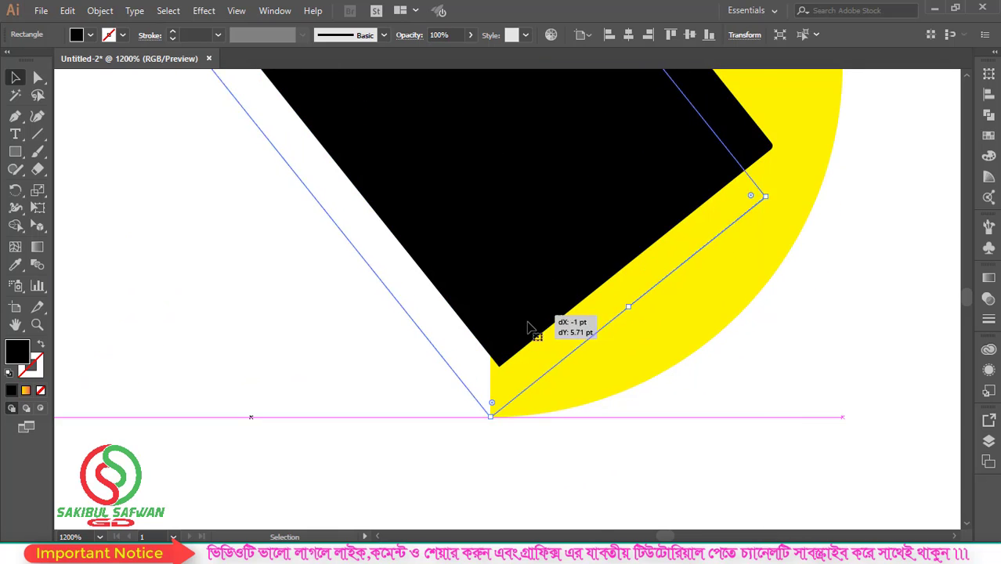
pyautogui.scroll(5, 393, 181)
pyautogui.moveTo(277, 289); pyautogui.dragTo(407, 150)
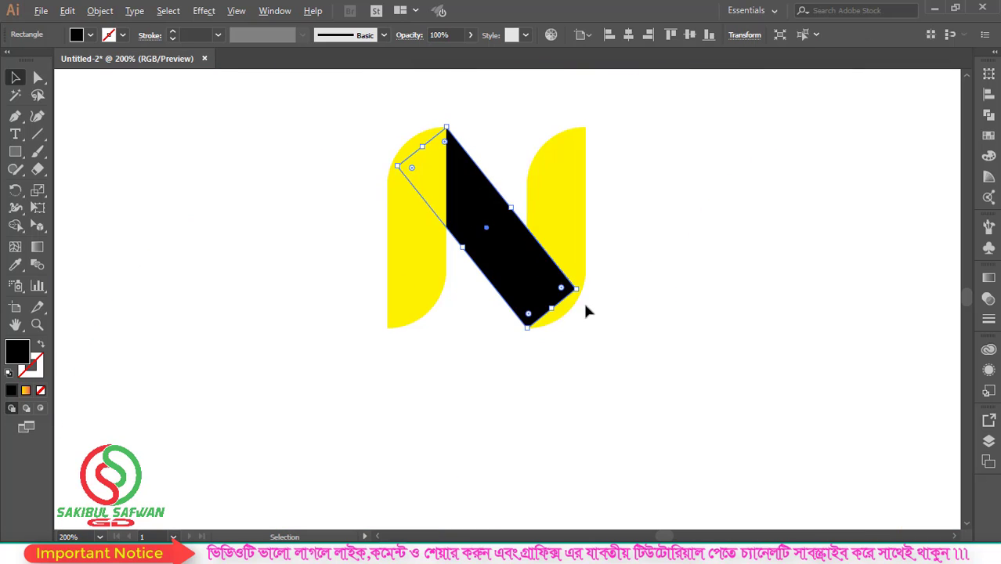
pyautogui.scroll(-3, 583, 300)
pyautogui.scroll(1, 521, 282)
pyautogui.moveTo(512, 264); pyautogui.dragTo(664, 381)
pyautogui.scroll(3, 523, 337)
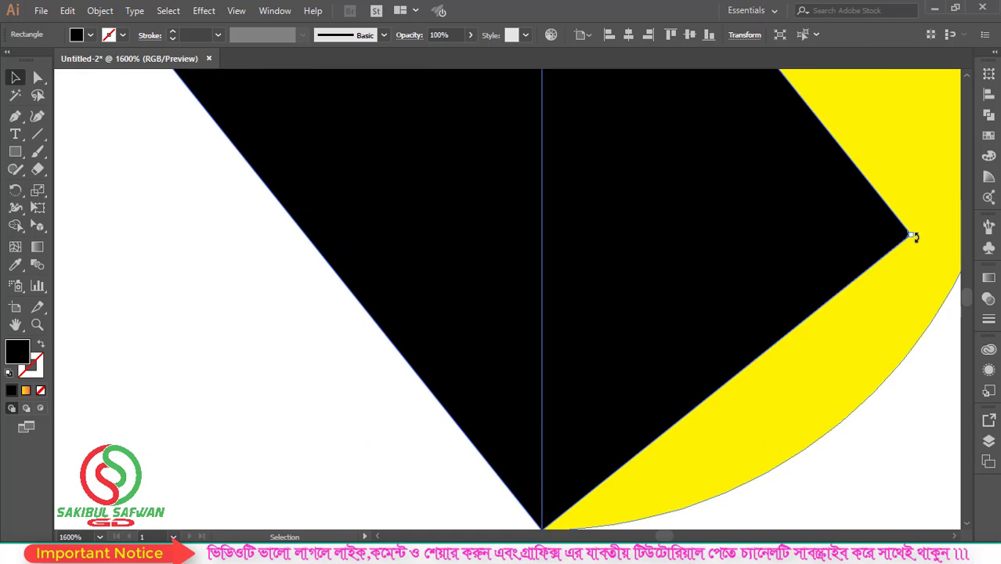
pyautogui.scroll(10, 524, 337)
pyautogui.moveTo(485, 441)
pyautogui.mouseDown()
pyautogui.moveTo(589, 420)
pyautogui.moveTo(487, 346)
pyautogui.mouseUp()
pyautogui.scroll(-10, 462, 246)
pyautogui.scroll(5, 564, 431)
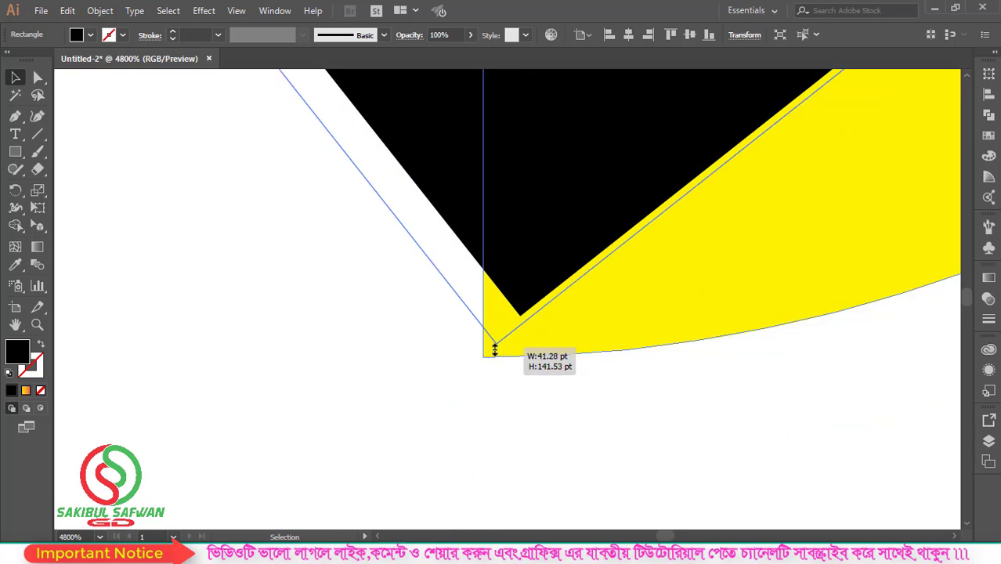
pyautogui.scroll(-3, 484, 384)
pyautogui.scroll(-3, 485, 383)
pyautogui.click(667, 267)
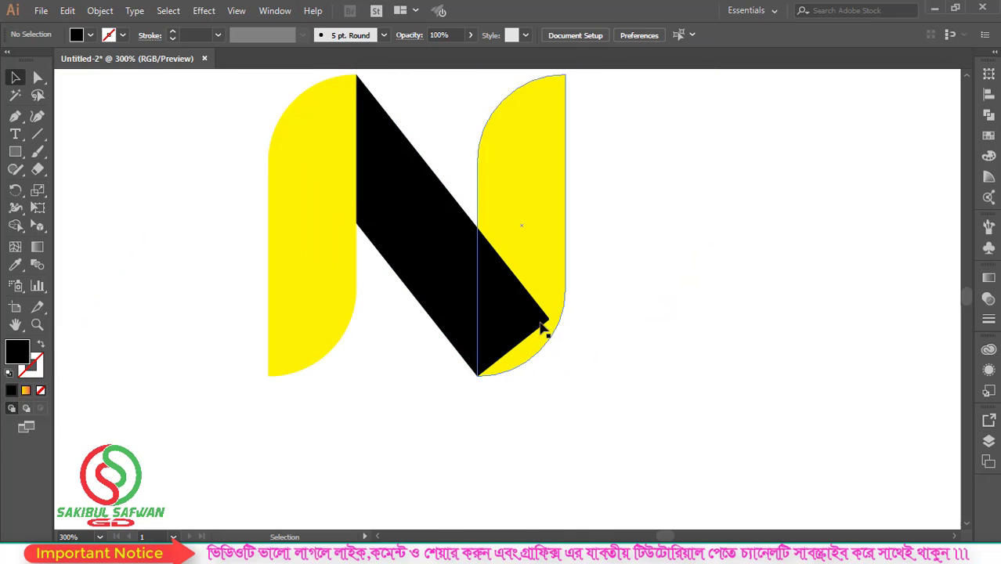
pyautogui.scroll(2, 445, 324)
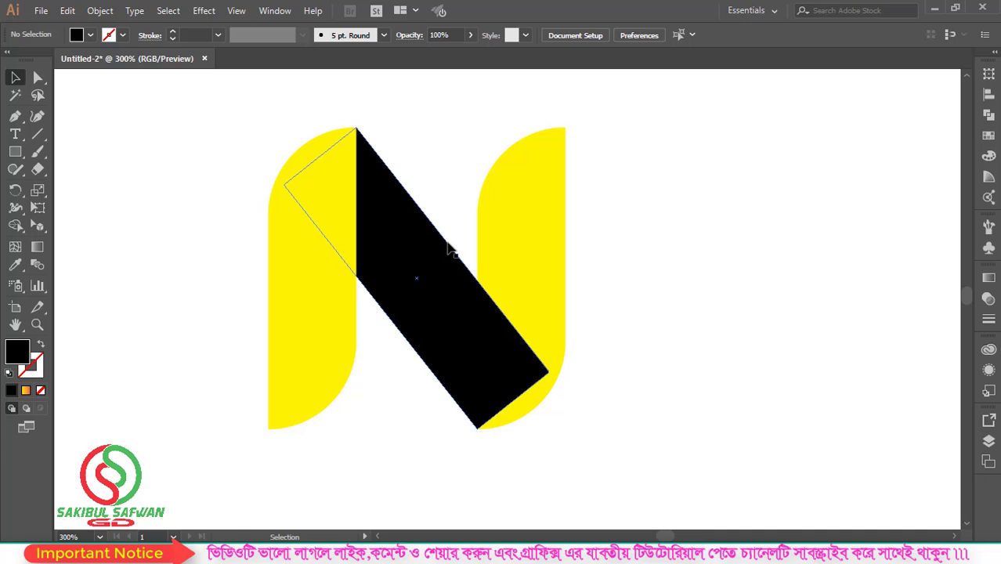
# Step: Bring the right yellow shape to the front, over the black diagonal
pyautogui.click(554, 228)
pyautogui.rightClick(528, 225)
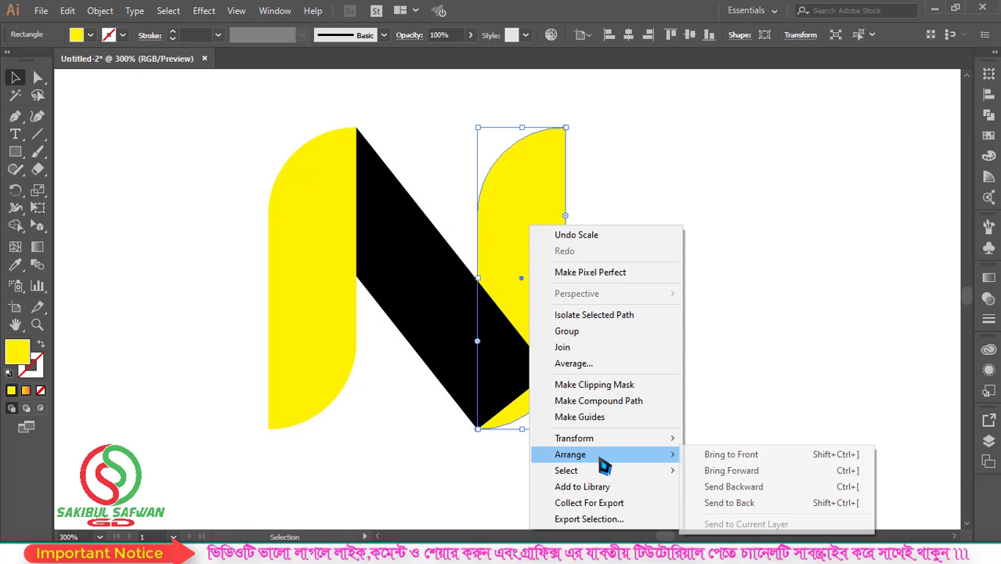
pyautogui.moveTo(570, 454)
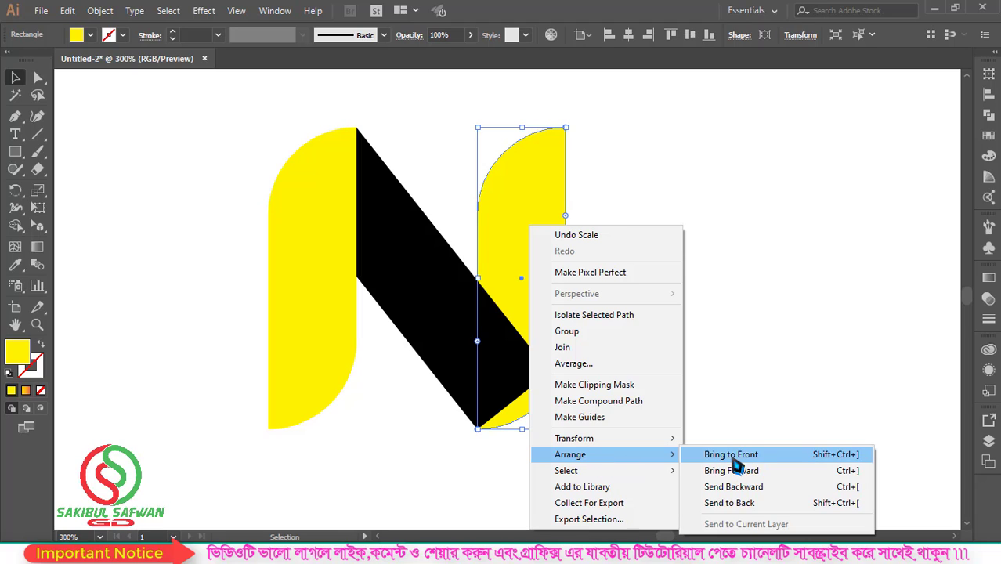
pyautogui.click(751, 456)
pyautogui.click(623, 241)
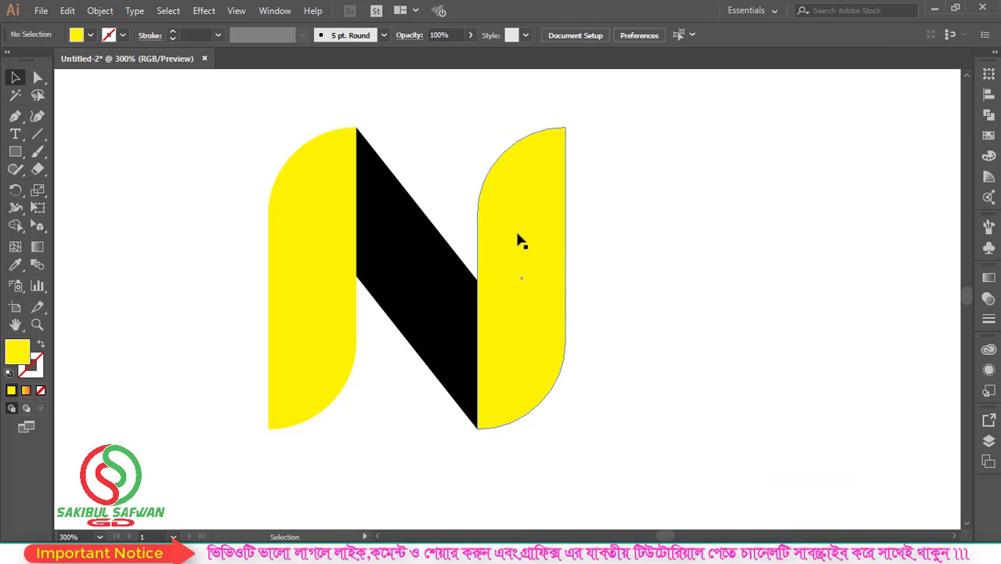
pyautogui.scroll(-1, 494, 235)
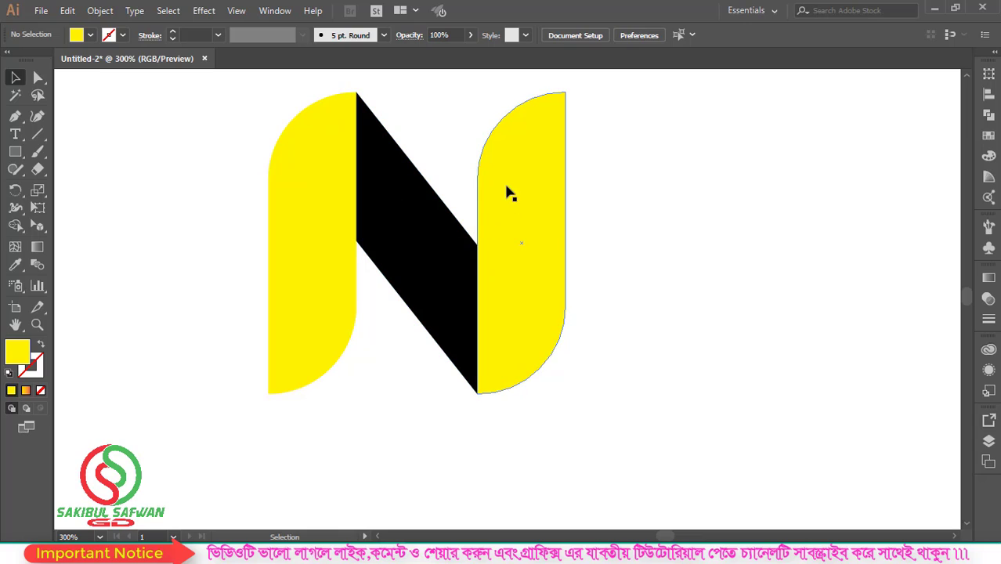
pyautogui.click(535, 177)
# Step: Apply the Orange, Yellow gradient preset to all three N shapes
pyautogui.click(989, 278)
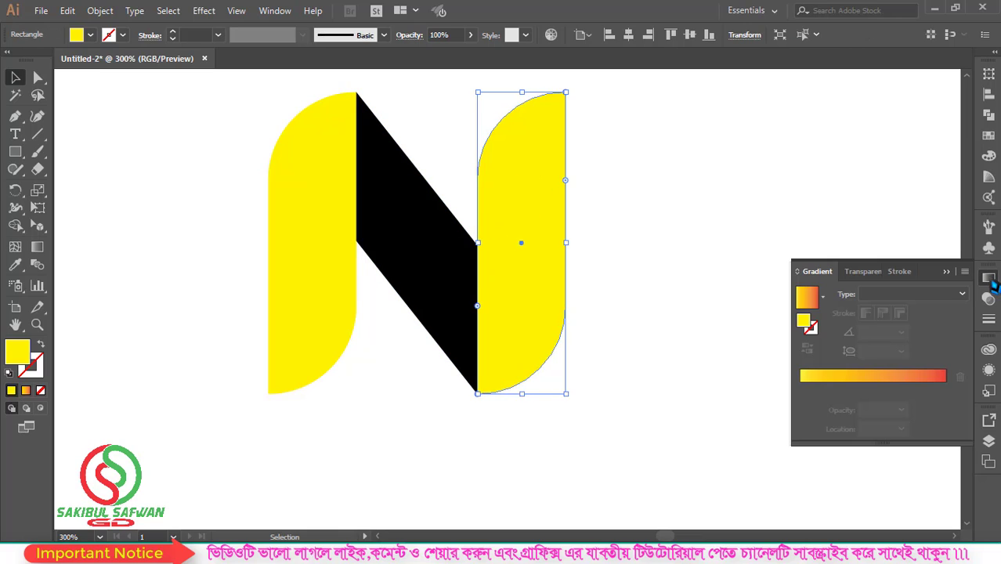
pyautogui.click(824, 297)
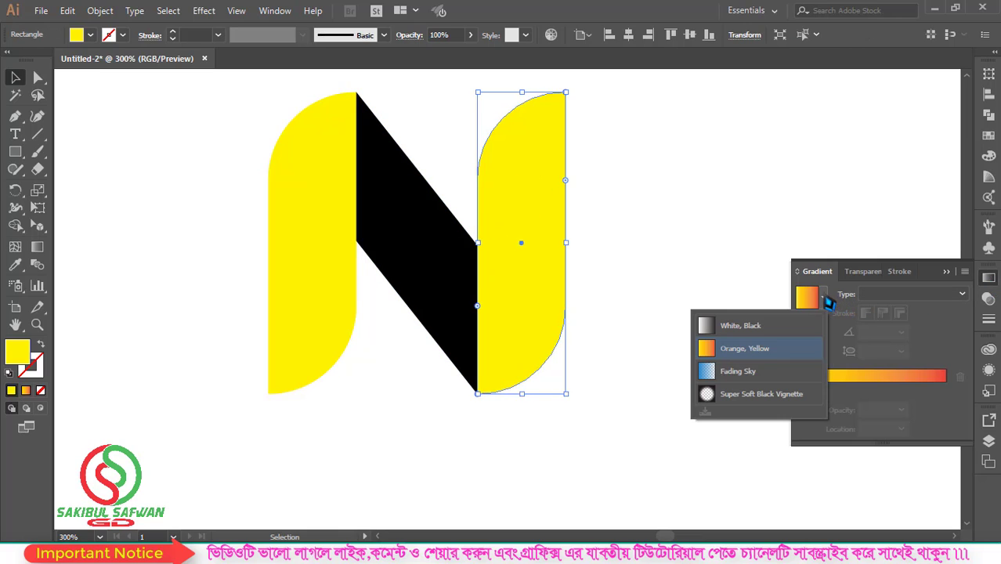
pyautogui.click(730, 352)
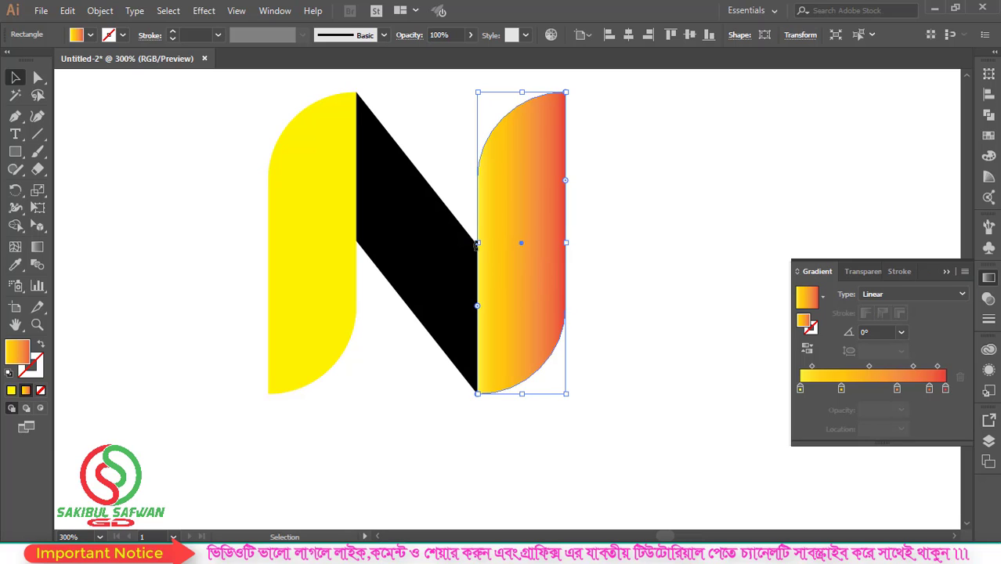
pyautogui.moveTo(243, 191); pyautogui.dragTo(642, 332)
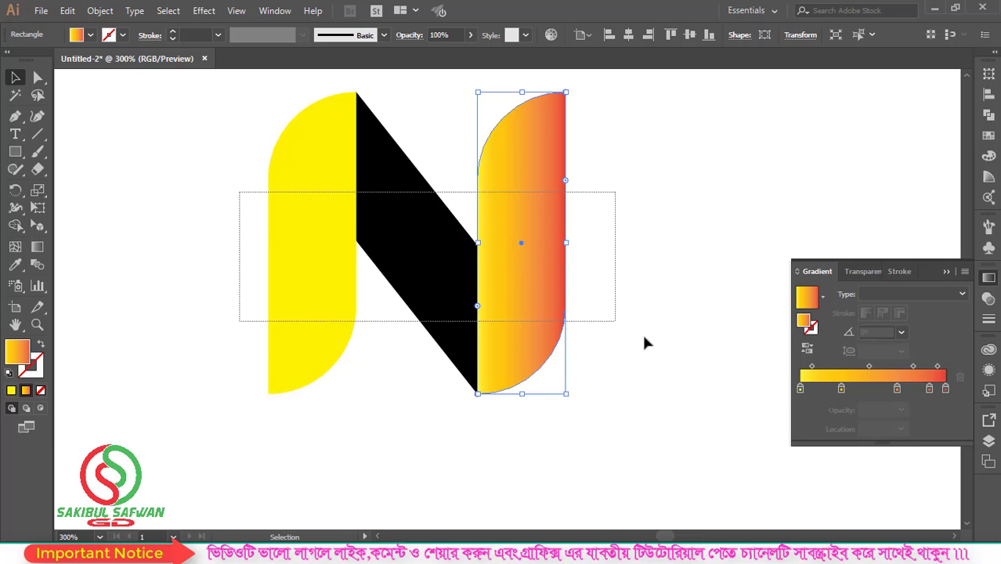
pyautogui.click(808, 299)
pyautogui.click(666, 196)
# Step: Make the right half's gradient run vertically, yellow at top to red at bottom (-94.6°)
pyautogui.scroll(1, 420, 301)
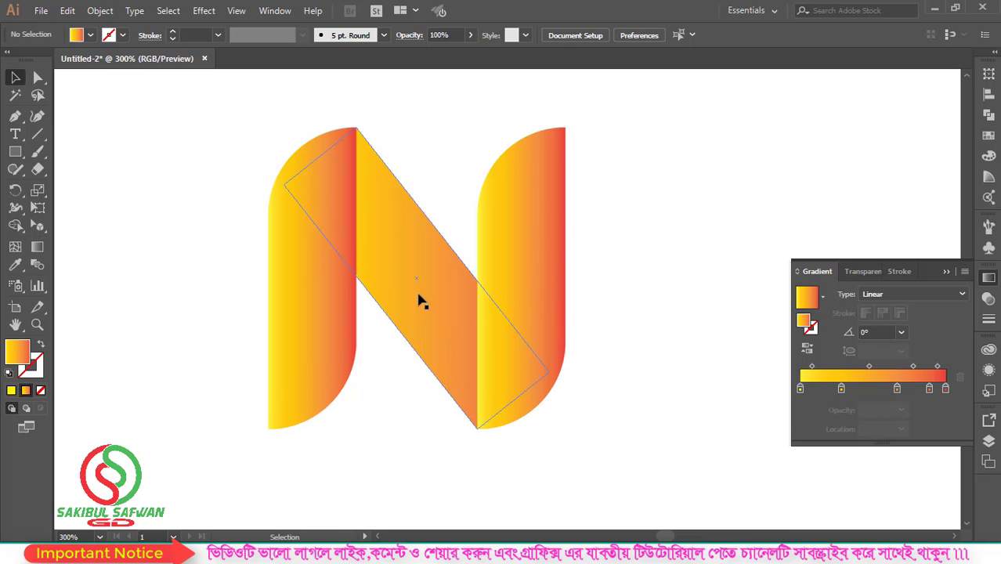
pyautogui.click(538, 213)
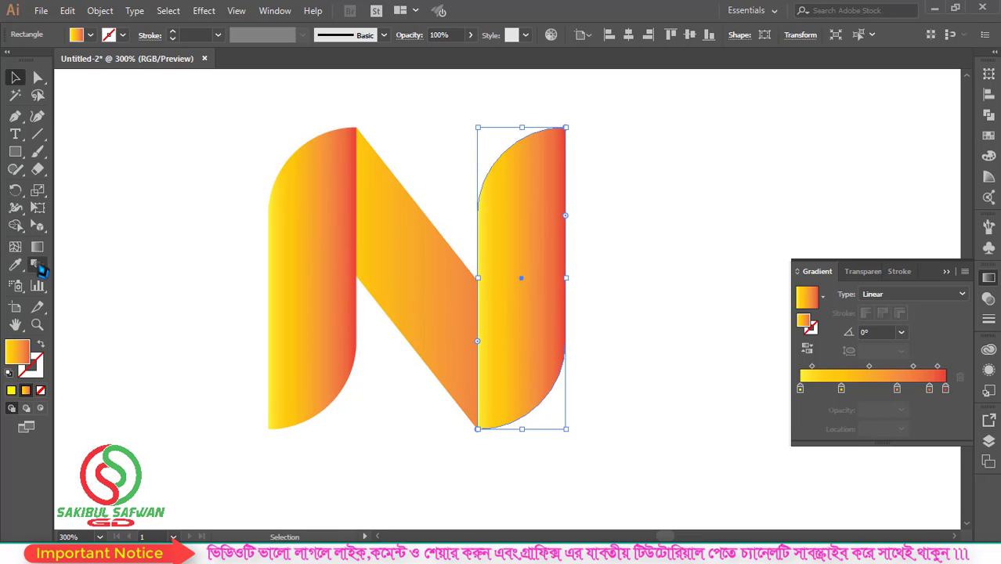
pyautogui.click(37, 249)
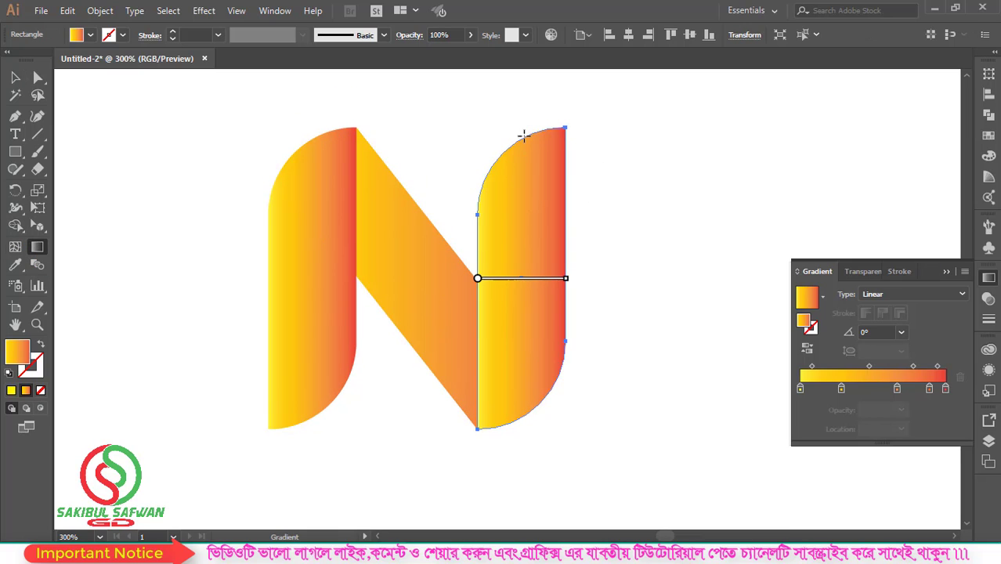
pyautogui.moveTo(525, 138); pyautogui.dragTo(517, 407)
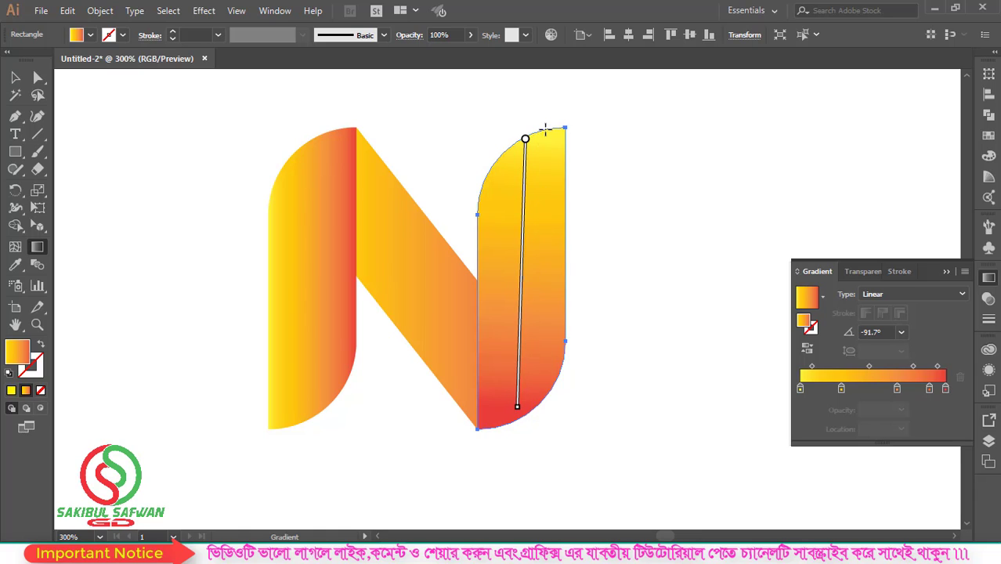
pyautogui.moveTo(534, 129); pyautogui.dragTo(510, 423)
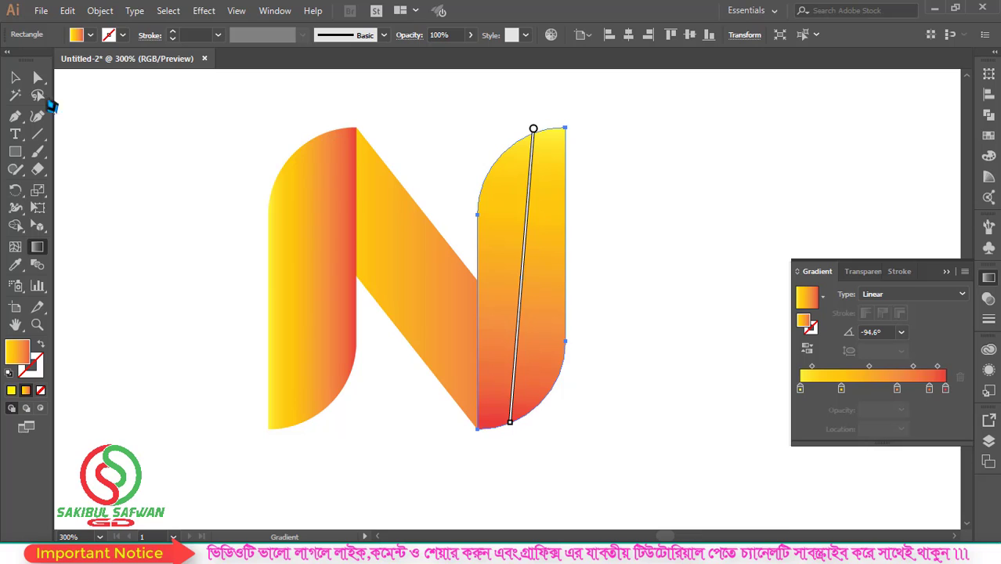
# Step: Run the left stem's gradient vertically along its length
pyautogui.press('v')
pyautogui.click(321, 219)
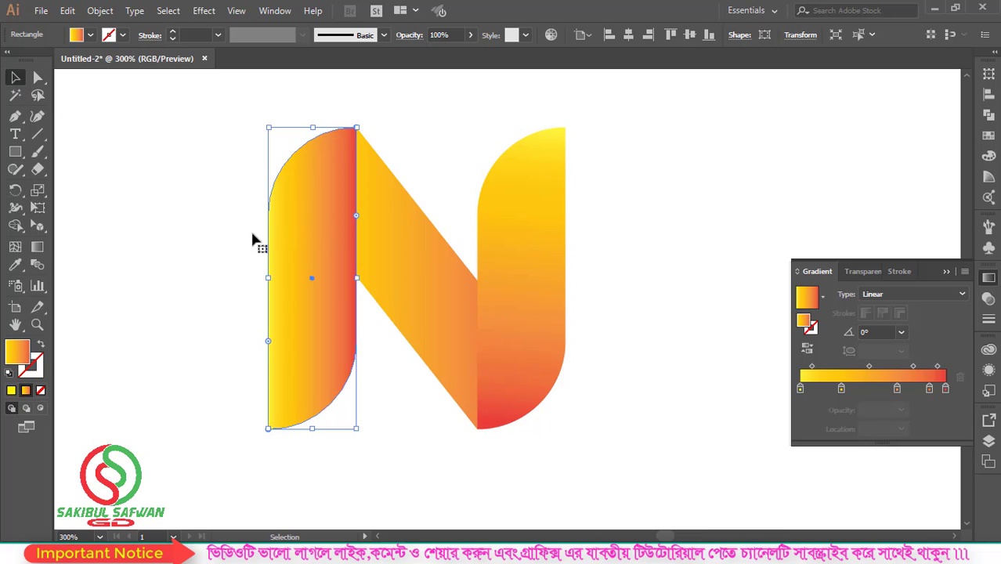
pyautogui.click(37, 246)
pyautogui.moveTo(329, 135); pyautogui.dragTo(302, 421)
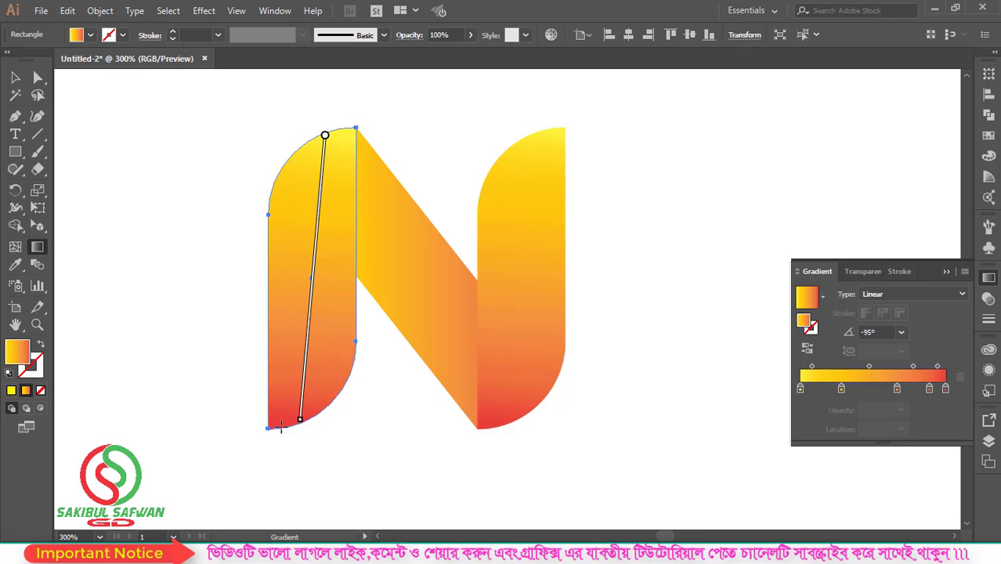
pyautogui.moveTo(293, 430); pyautogui.dragTo(332, 116)
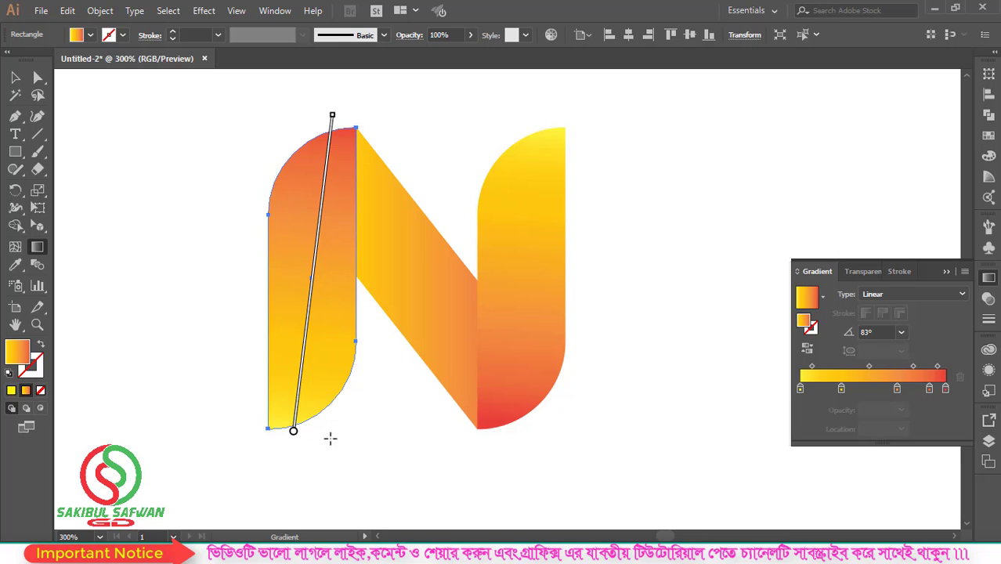
pyautogui.moveTo(311, 416); pyautogui.dragTo(313, 122)
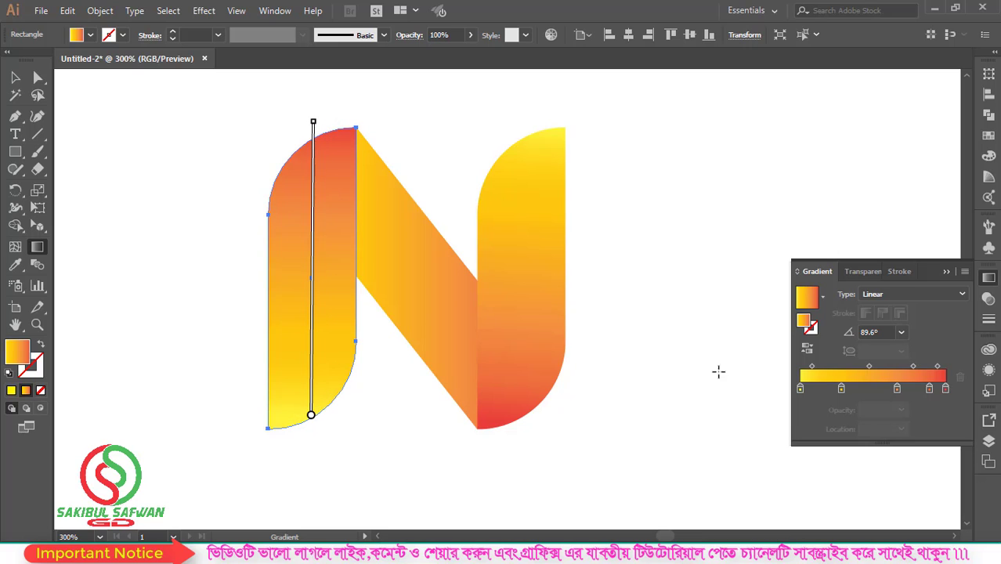
# Step: Run the diagonal piece's gradient lengthwise at 123.3°
pyautogui.click(15, 77)
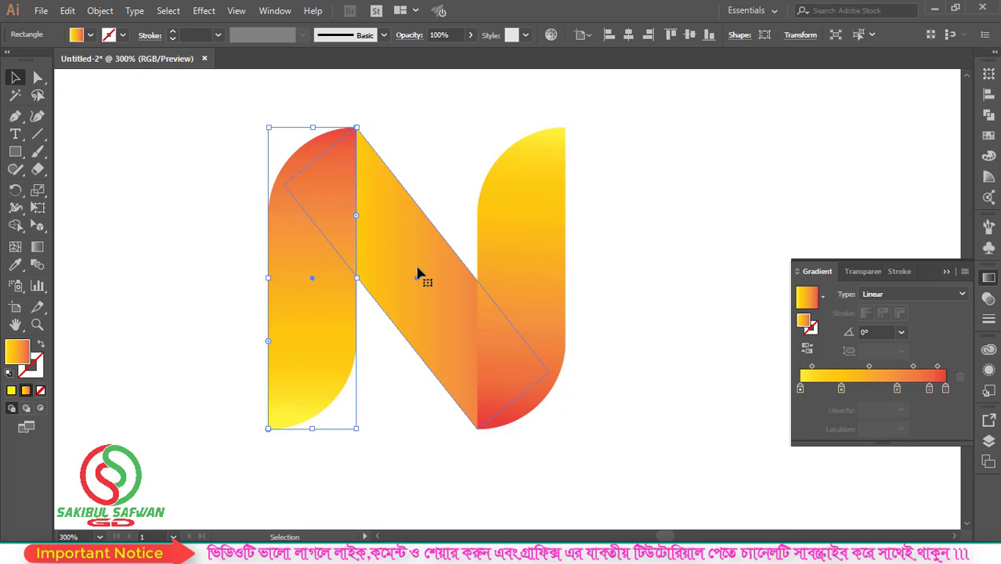
pyautogui.click(418, 275)
pyautogui.click(37, 248)
pyautogui.moveTo(330, 147); pyautogui.dragTo(488, 385)
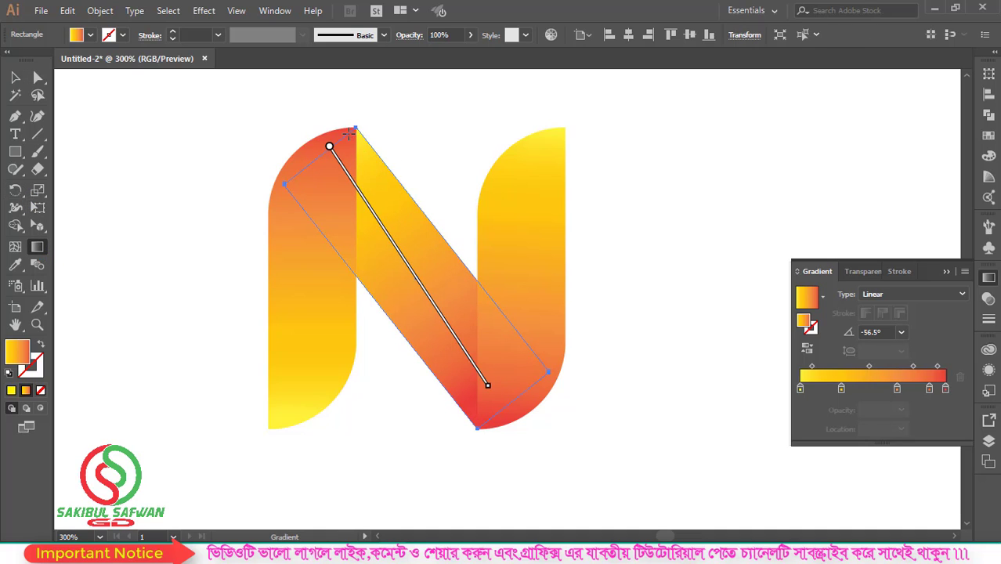
pyautogui.moveTo(349, 135)
pyautogui.mouseDown()
pyautogui.moveTo(454, 354)
pyautogui.moveTo(478, 379)
pyautogui.mouseUp()
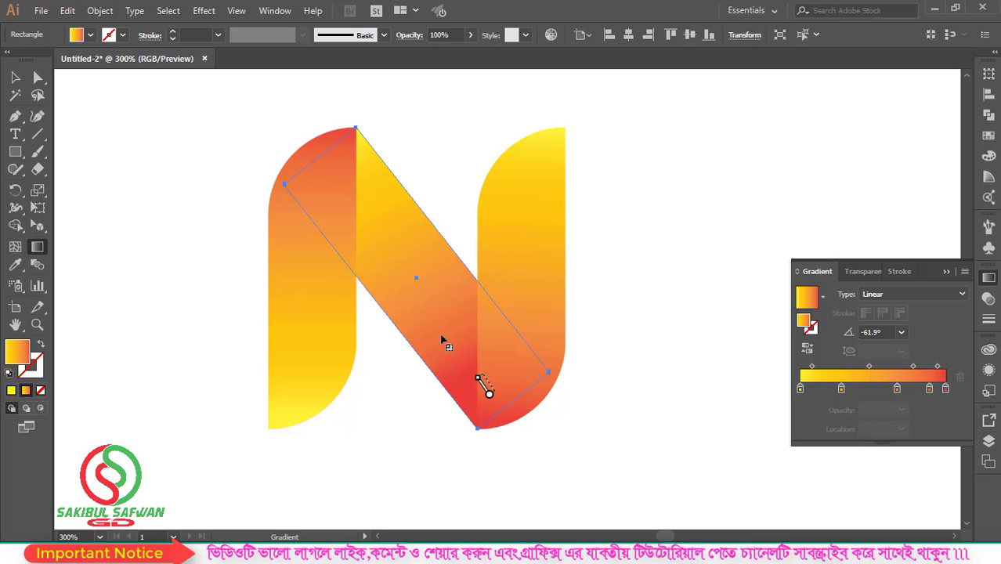
pyautogui.moveTo(443, 342); pyautogui.dragTo(330, 147)
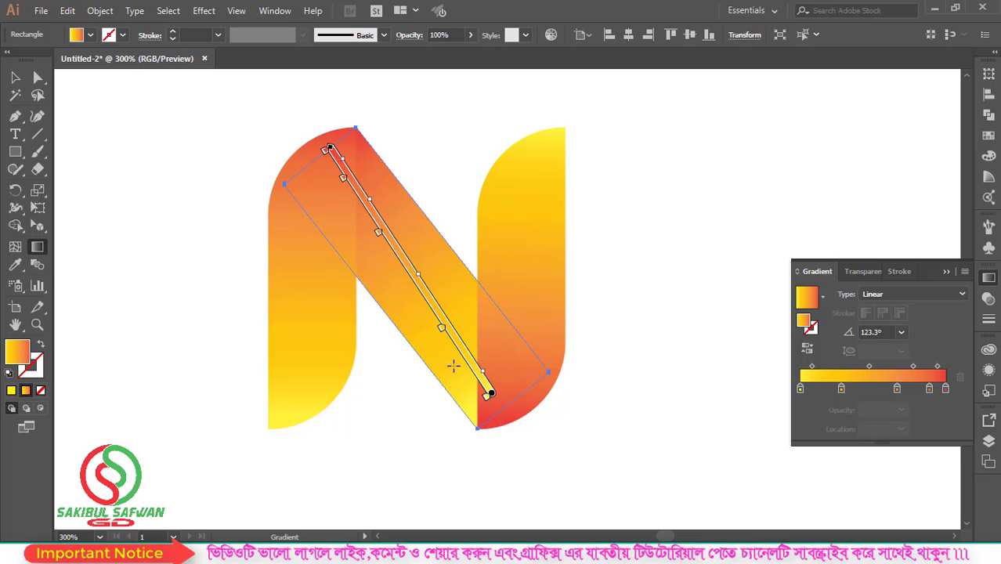
pyautogui.click(15, 76)
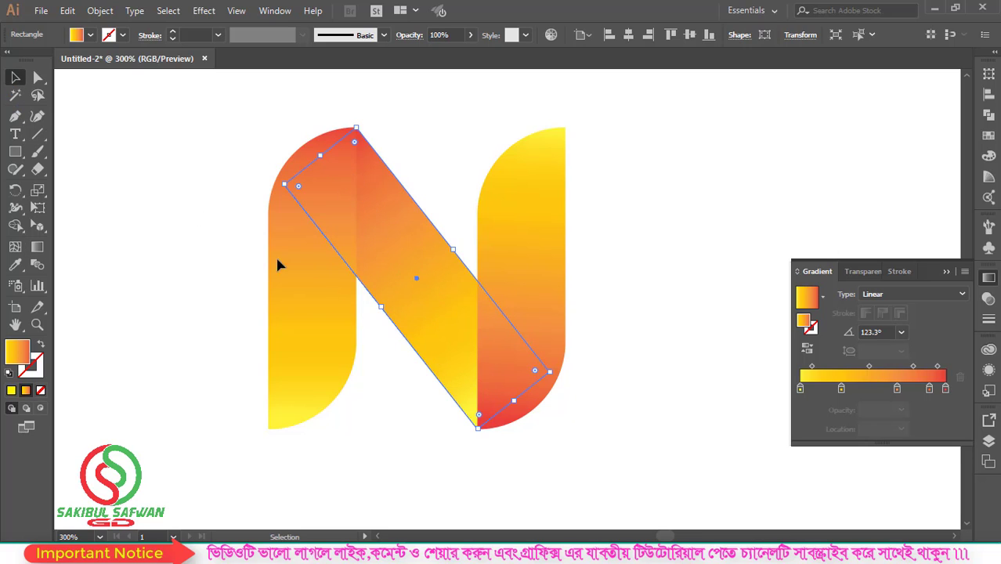
# Step: Reverse the left stem's gradient so it fades yellow to red downward (89.6°)
pyautogui.click(335, 317)
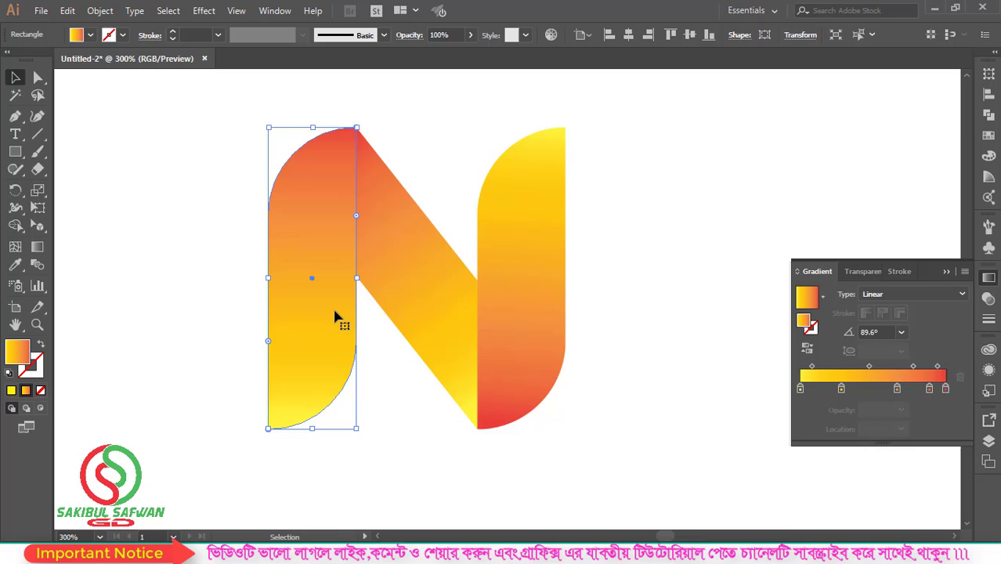
pyautogui.click(808, 348)
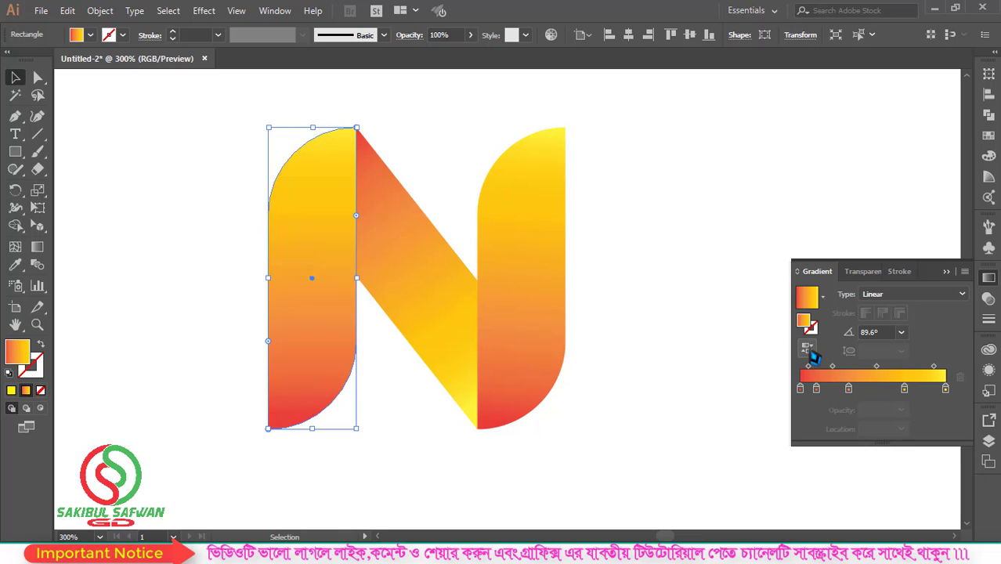
pyautogui.click(643, 202)
pyautogui.scroll(-2, 470, 202)
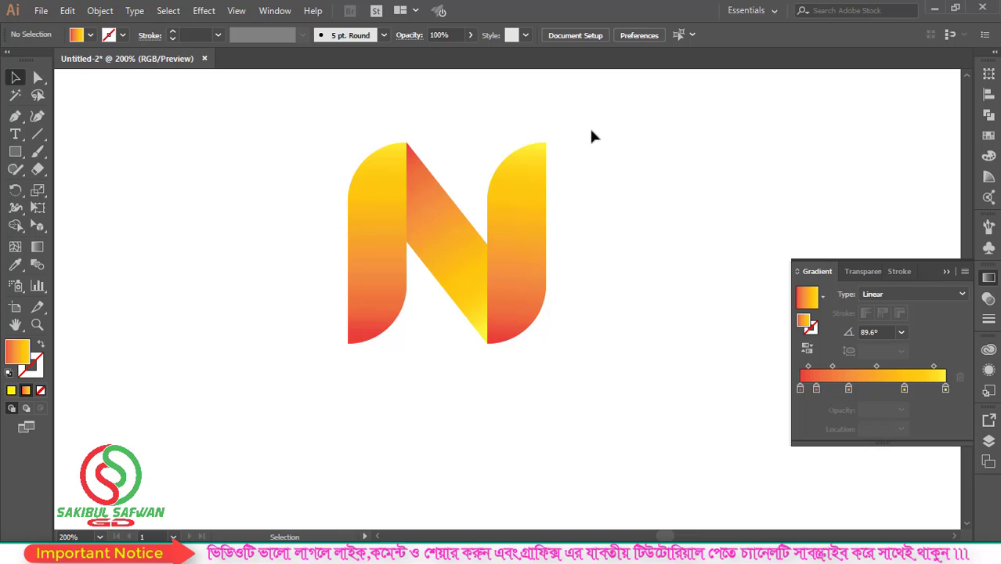
# Step: Select all three gradient pieces and rotate them 90° so the N becomes a Z
pyautogui.moveTo(596, 120); pyautogui.dragTo(313, 369)
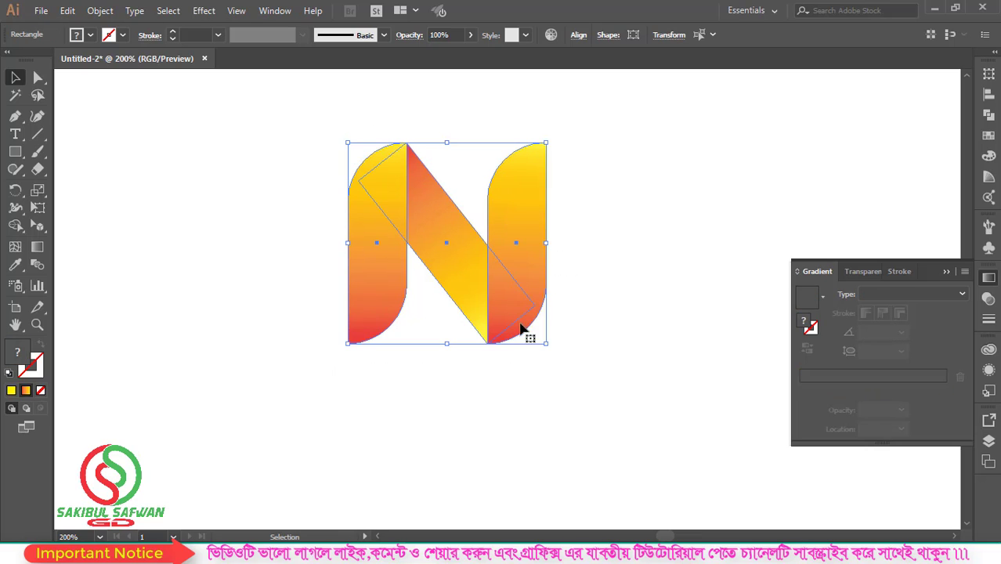
pyautogui.click(616, 225)
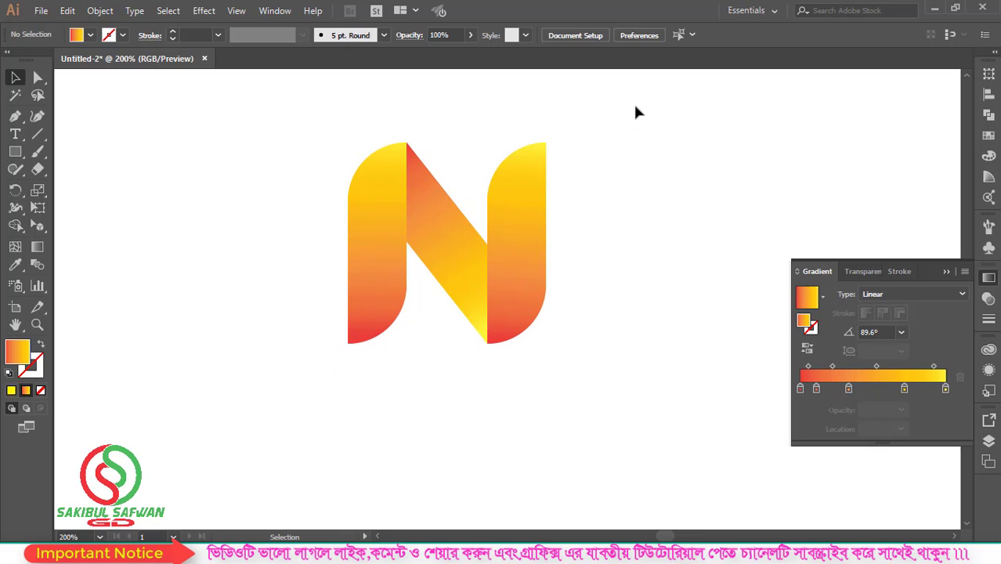
pyautogui.moveTo(634, 110); pyautogui.dragTo(392, 314)
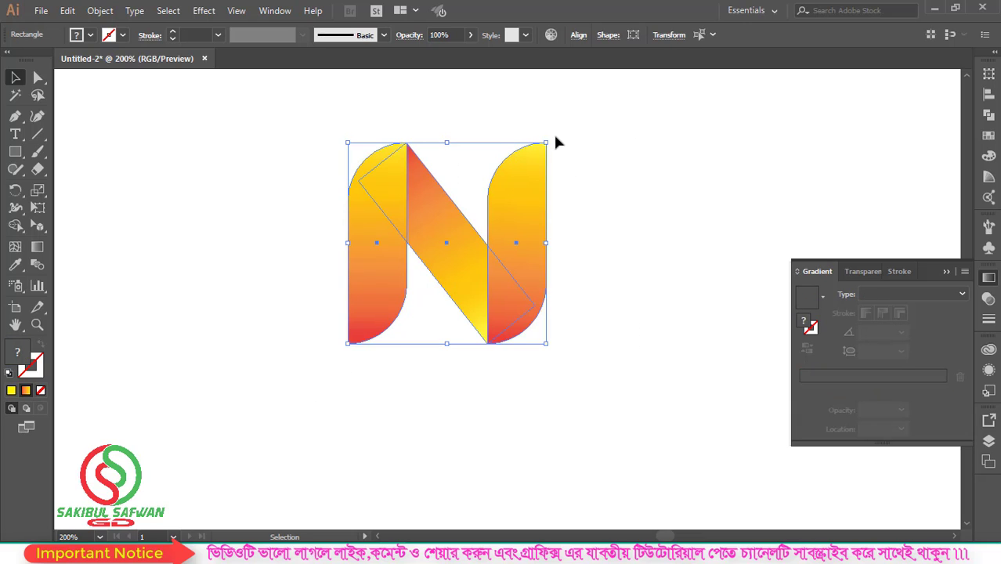
pyautogui.moveTo(566, 147)
pyautogui.mouseDown()
pyautogui.moveTo(587, 186)
pyautogui.moveTo(559, 128)
pyautogui.mouseUp()
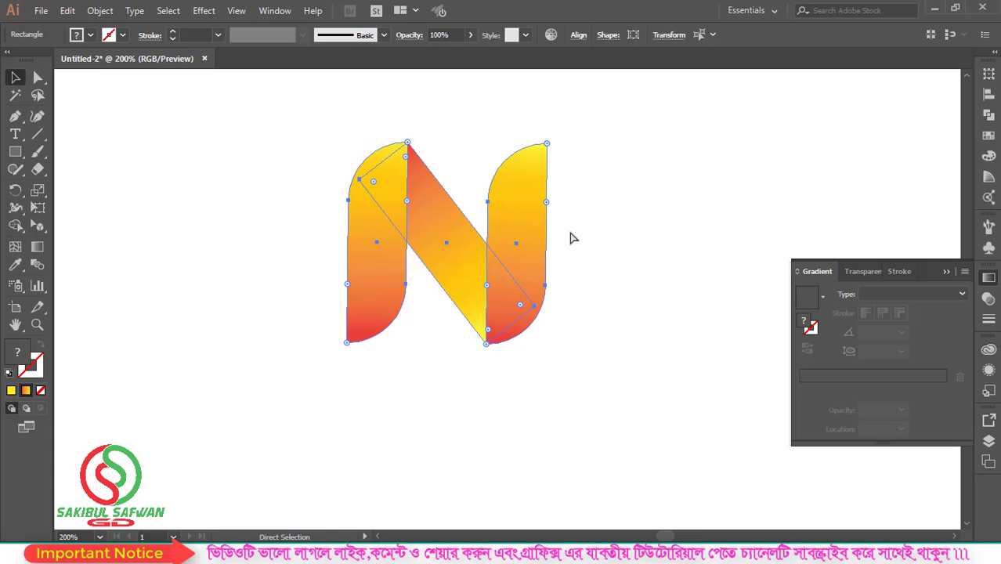
pyautogui.click(627, 113)
pyautogui.moveTo(631, 108); pyautogui.dragTo(308, 395)
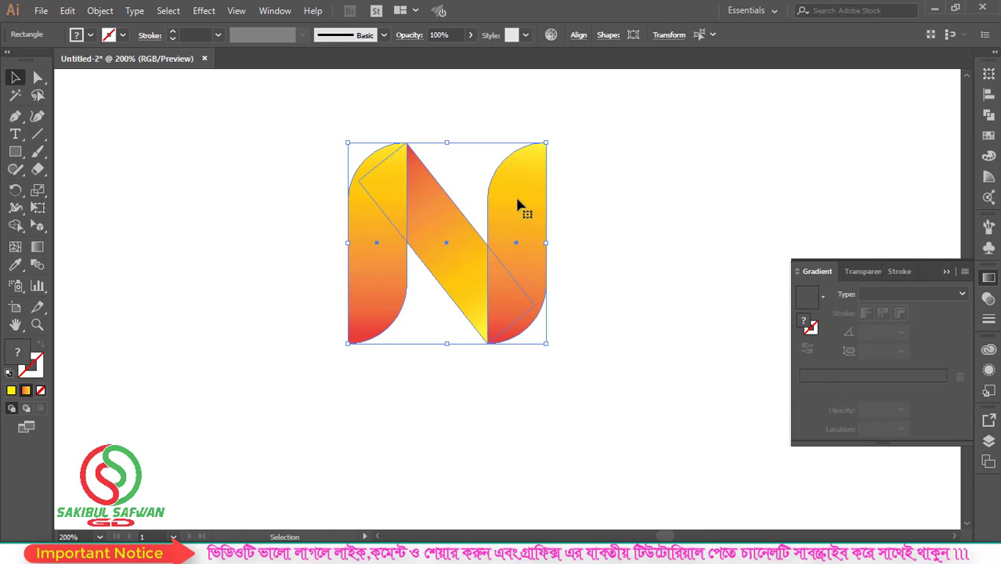
pyautogui.moveTo(554, 137)
pyautogui.mouseDown()
pyautogui.moveTo(569, 310)
pyautogui.moveTo(554, 347)
pyautogui.mouseUp()
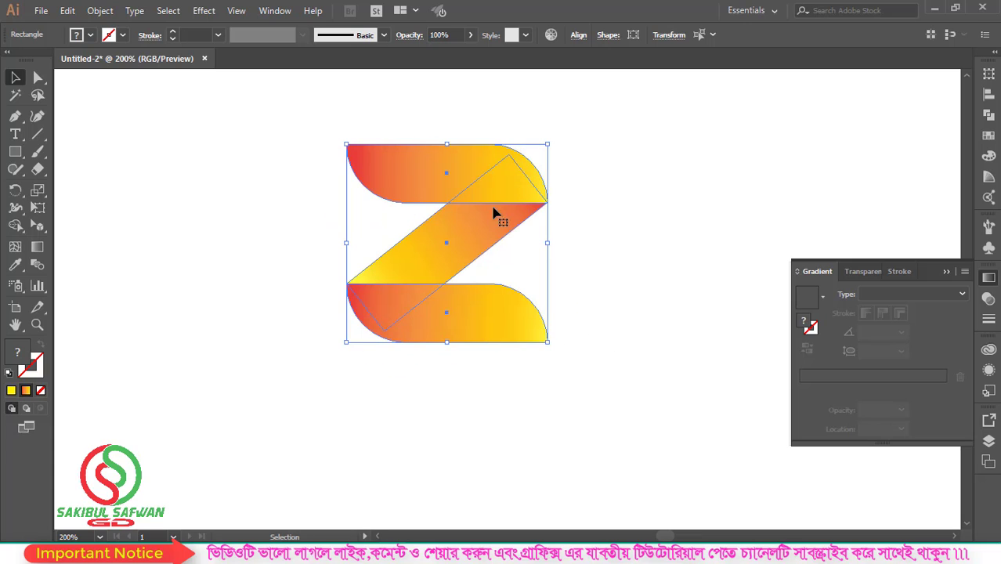
pyautogui.keyDown('alt'); pyautogui.scroll(-1, 427, 209); pyautogui.keyUp('alt')
pyautogui.scroll(-1, 549, 203)
pyautogui.click(670, 183)
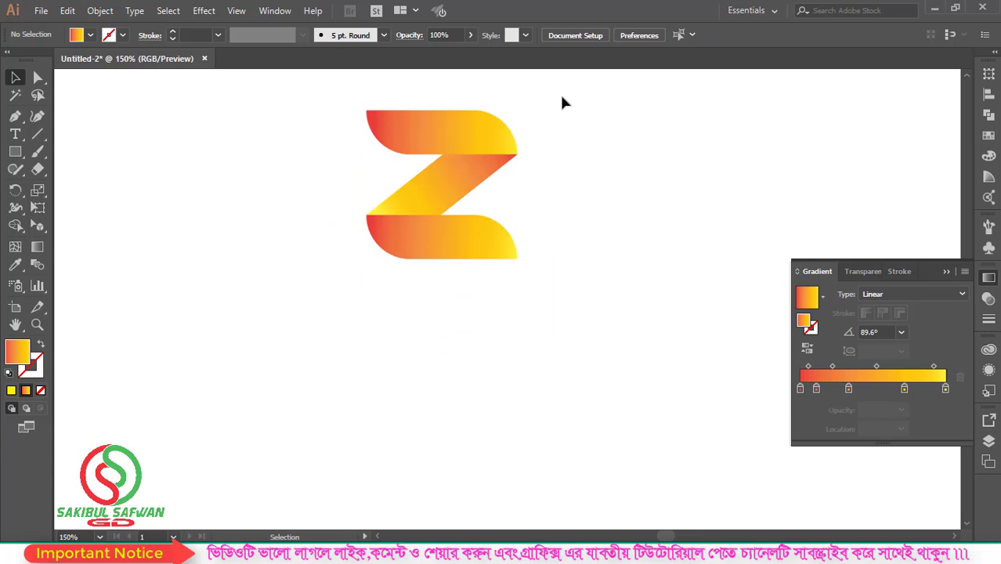
# Step: Add a ZOTAC text line below the Z and enlarge it
pyautogui.moveTo(353, 320); pyautogui.dragTo(326, 325)
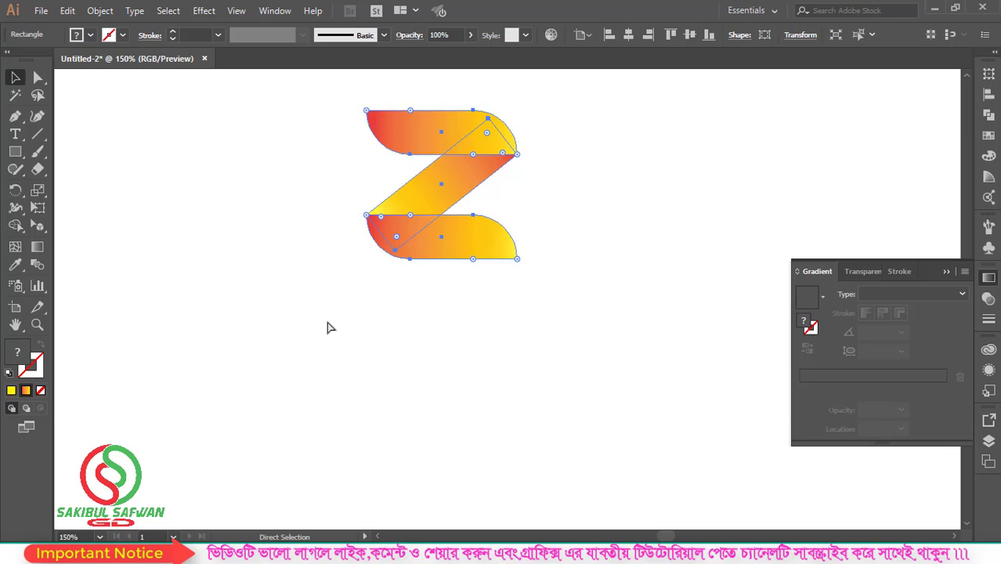
pyautogui.click(15, 134)
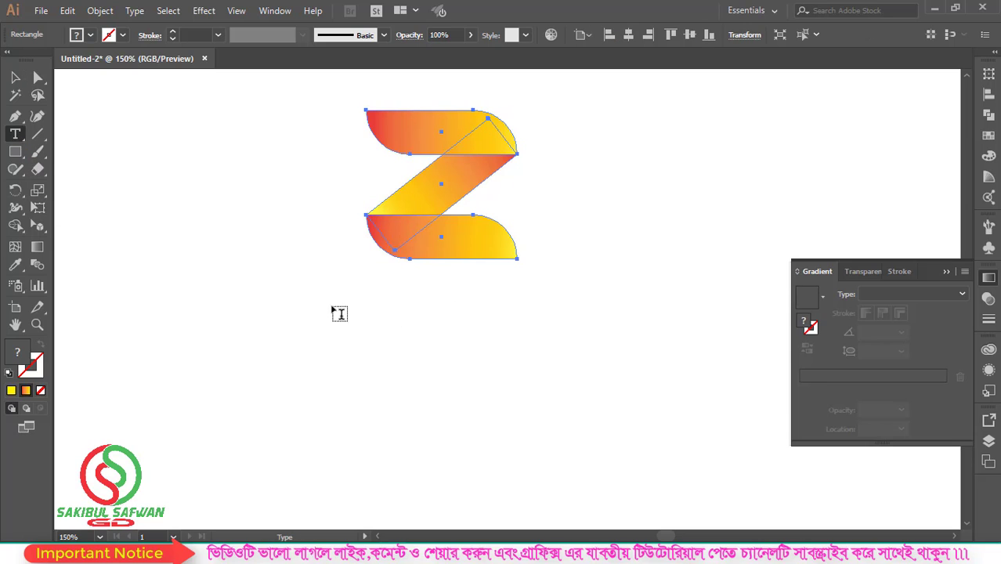
pyautogui.click(380, 314)
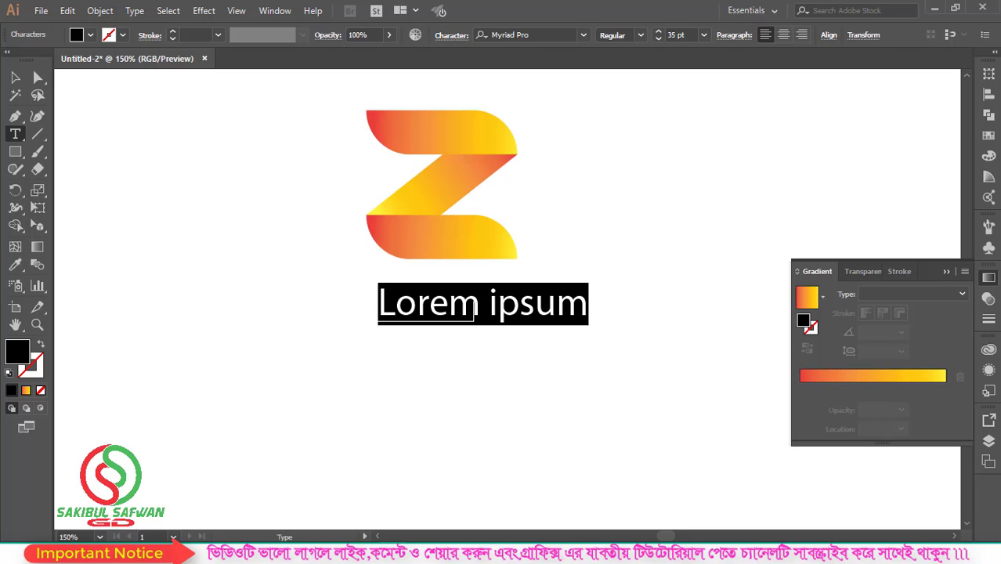
pyautogui.write('ZOTAC')
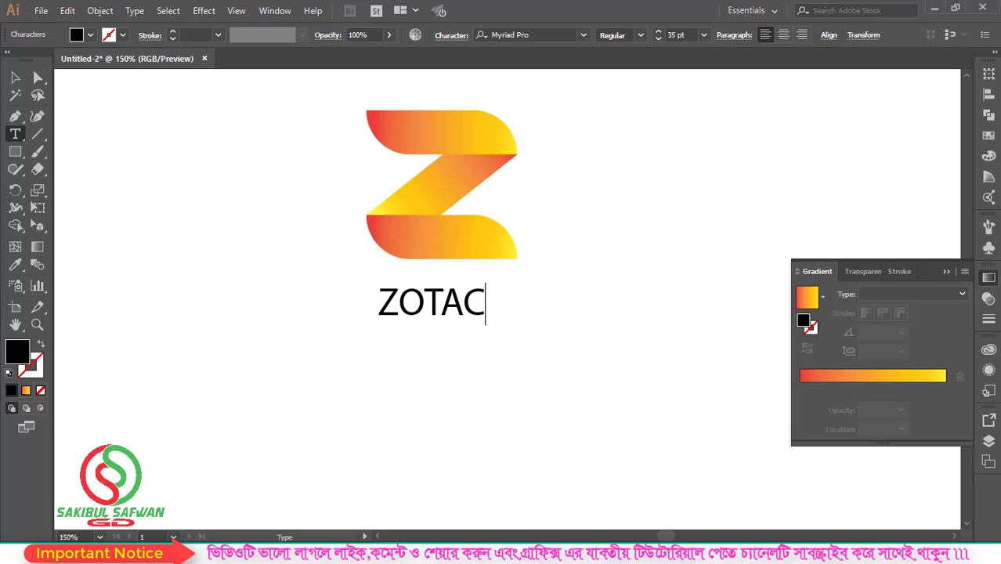
pyautogui.click(15, 77)
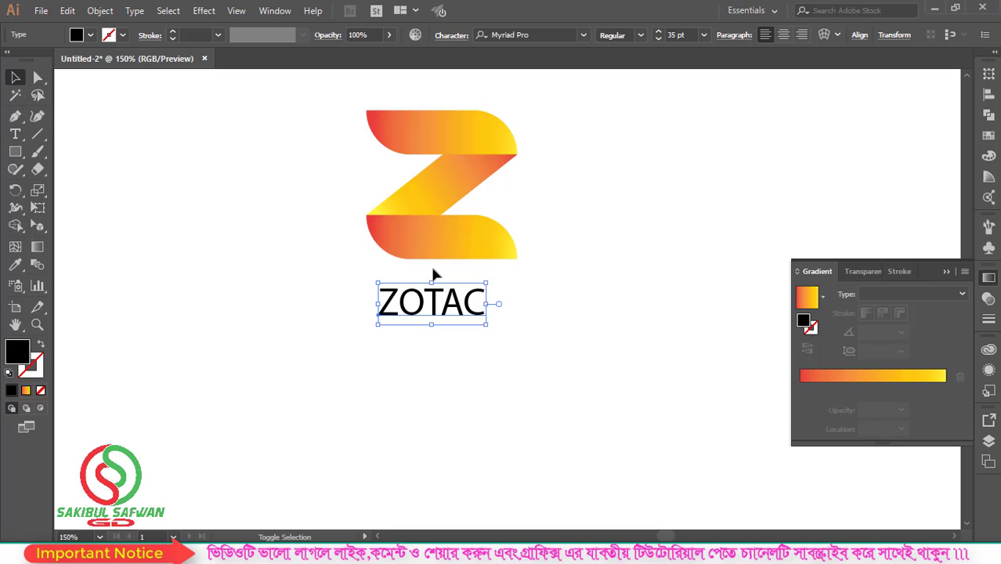
pyautogui.moveTo(487, 282)
pyautogui.mouseDown()
pyautogui.moveTo(559, 265)
pyautogui.moveTo(529, 270)
pyautogui.mouseUp()
# Step: Extend the caption to 'ZOTAC BRAND' and narrow it to fit under the Z
pyautogui.click(15, 134)
pyautogui.click(459, 303)
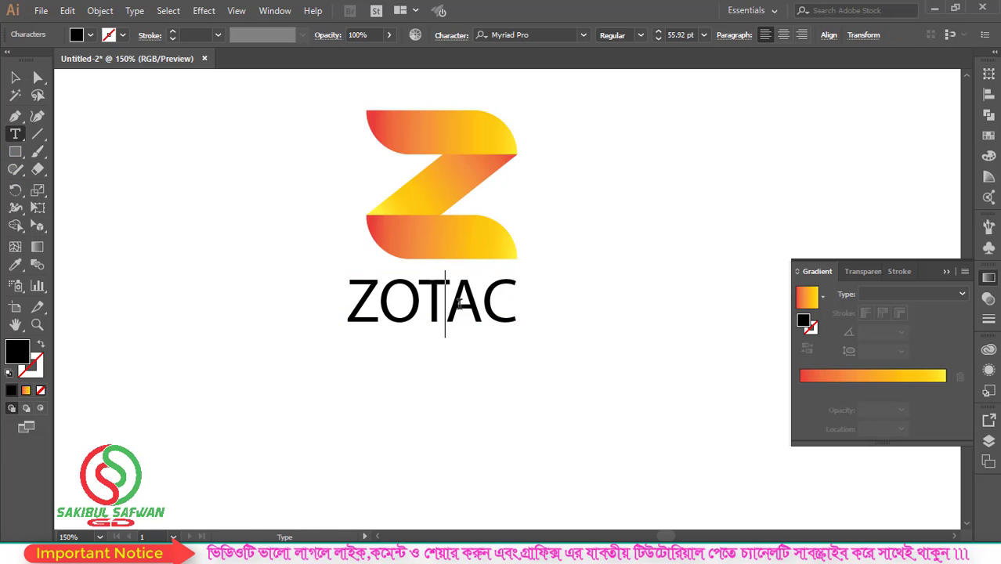
pyautogui.write(' B')
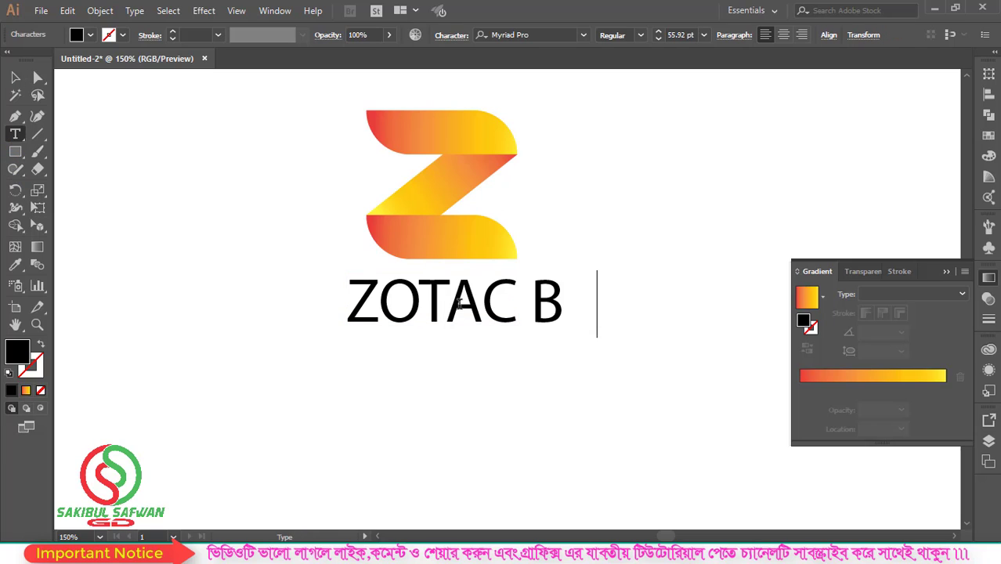
pyautogui.write('RAND')
pyautogui.click(15, 77)
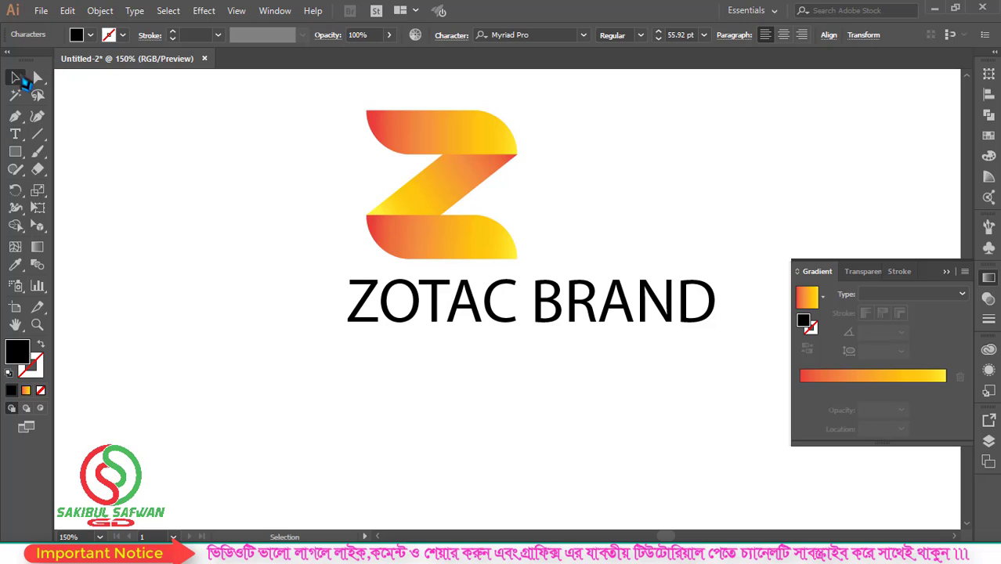
pyautogui.moveTo(721, 303); pyautogui.dragTo(599, 306)
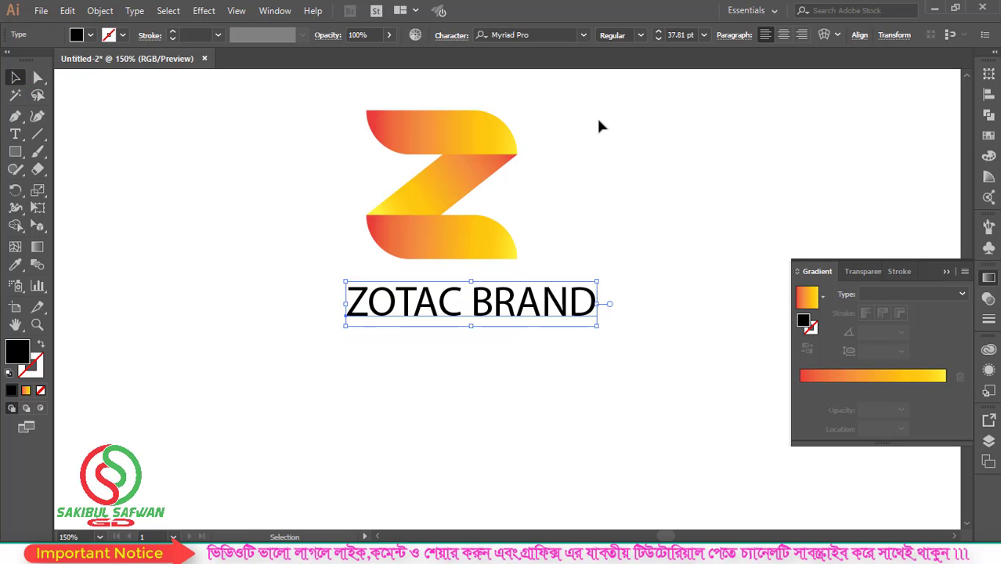
# Step: Centre the Z horizontally over the caption using Align to Selection
pyautogui.moveTo(600, 113); pyautogui.dragTo(281, 363)
pyautogui.click(446, 35)
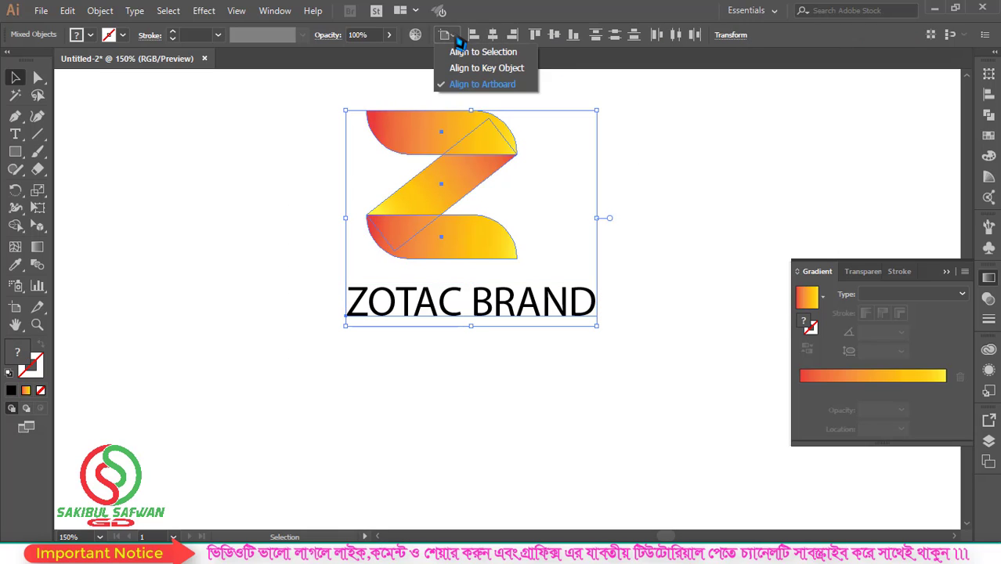
pyautogui.click(484, 49)
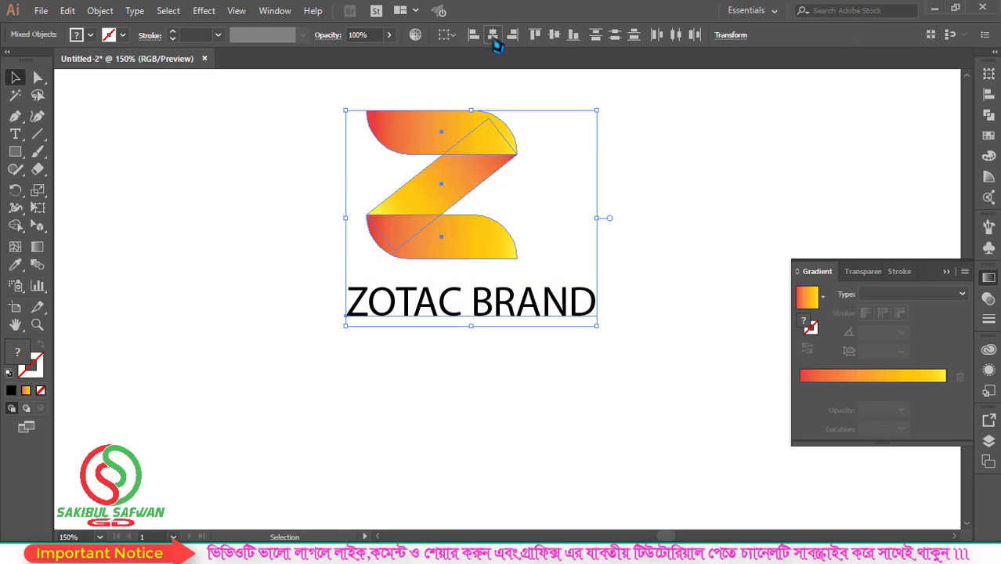
pyautogui.click(493, 34)
pyautogui.click(618, 247)
# Step: Nudge ZOTAC BRAND toward the logo, set it in Montserrat, and narrow it
pyautogui.moveTo(521, 320); pyautogui.dragTo(539, 310)
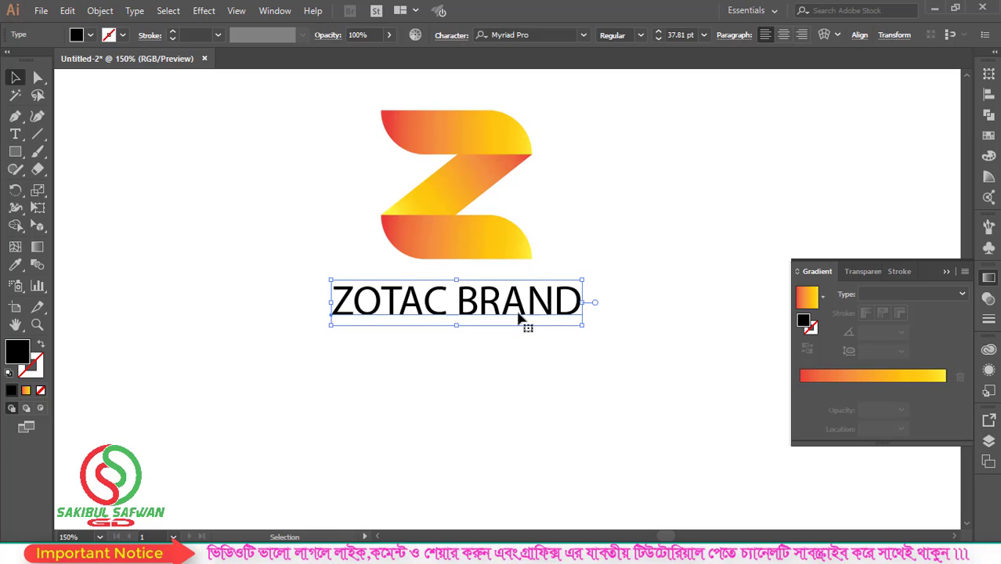
pyautogui.click(678, 205)
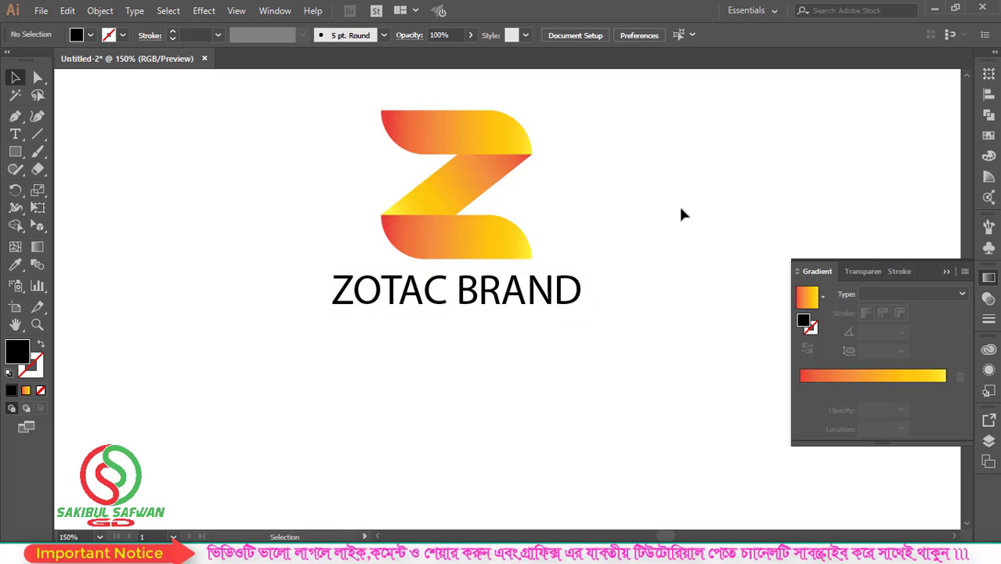
pyautogui.click(574, 280)
pyautogui.write('MONTS')
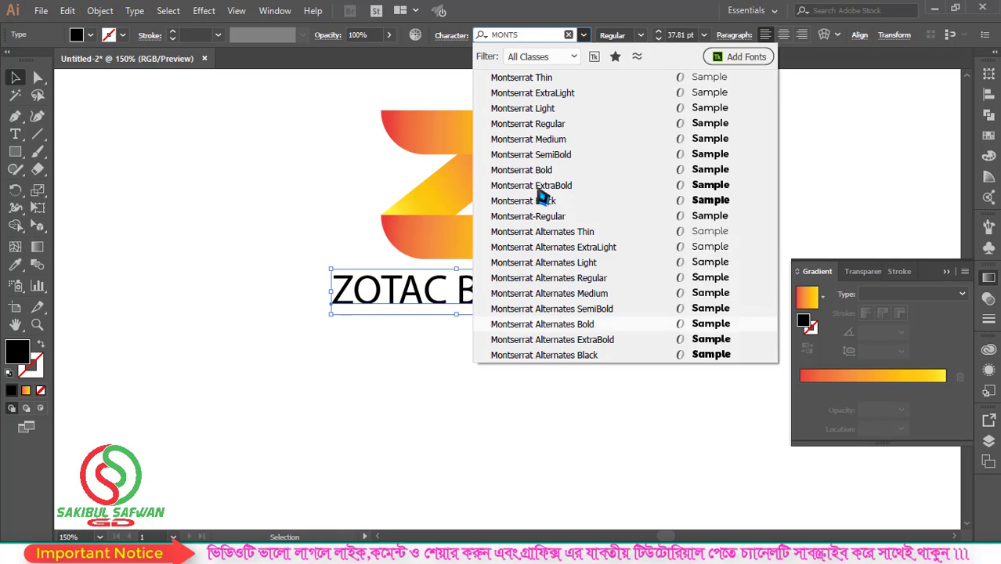
pyautogui.click(566, 126)
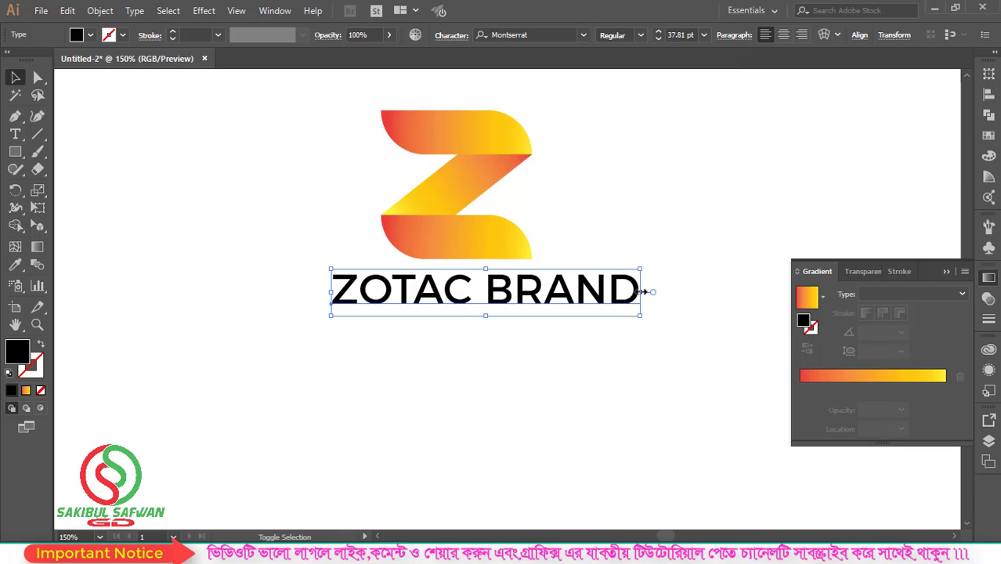
pyautogui.moveTo(641, 292); pyautogui.dragTo(588, 291)
pyautogui.click(463, 306)
# Step: Duplicate the ZOTAC BRAND line directly beneath itself
pyautogui.hotkey('ctrl', '0')
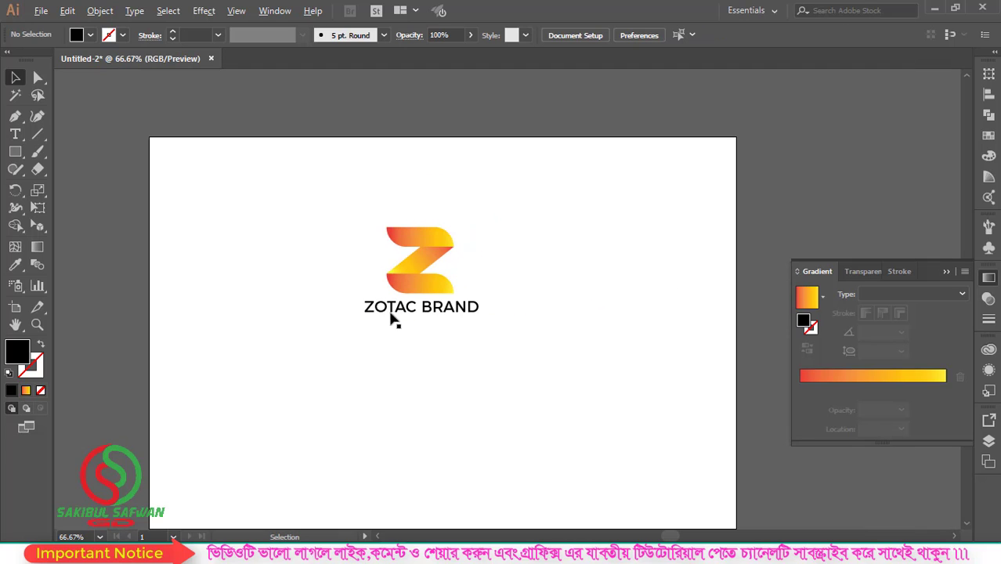
pyautogui.scroll(3, 390, 314)
pyautogui.scroll(-1, 486, 326)
pyautogui.click(523, 285)
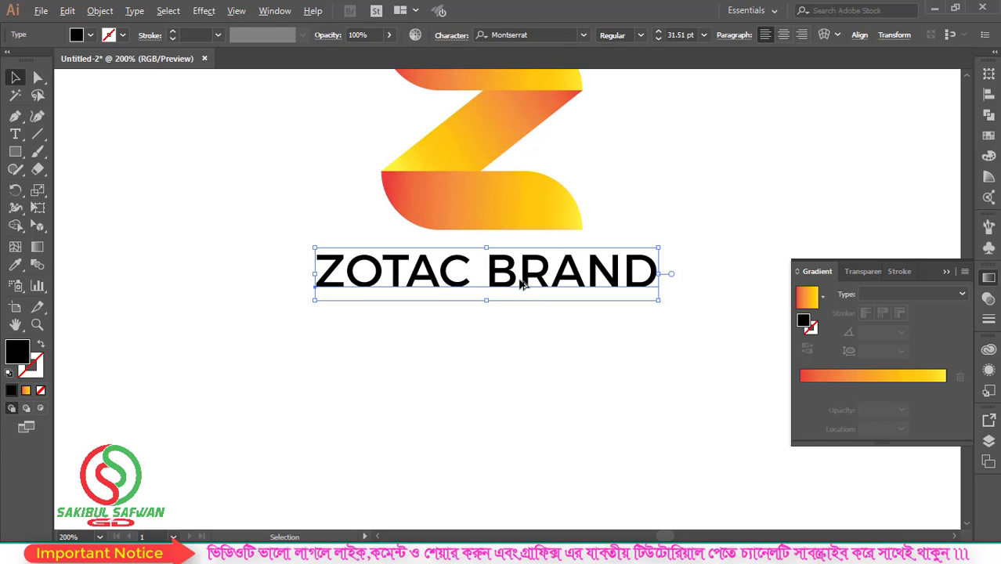
pyautogui.moveTo(515, 290); pyautogui.dragTo(511, 315)
# Step: Replace the copied second line's text with 'LOGO TAGLINE HERE'
pyautogui.click(15, 134)
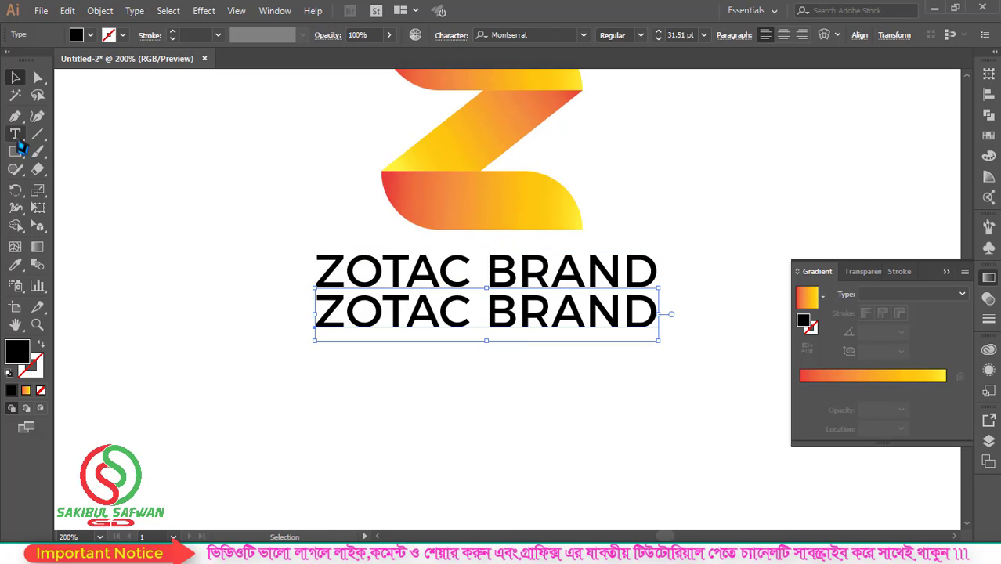
pyautogui.doubleClick(504, 316)
pyautogui.click(503, 317)
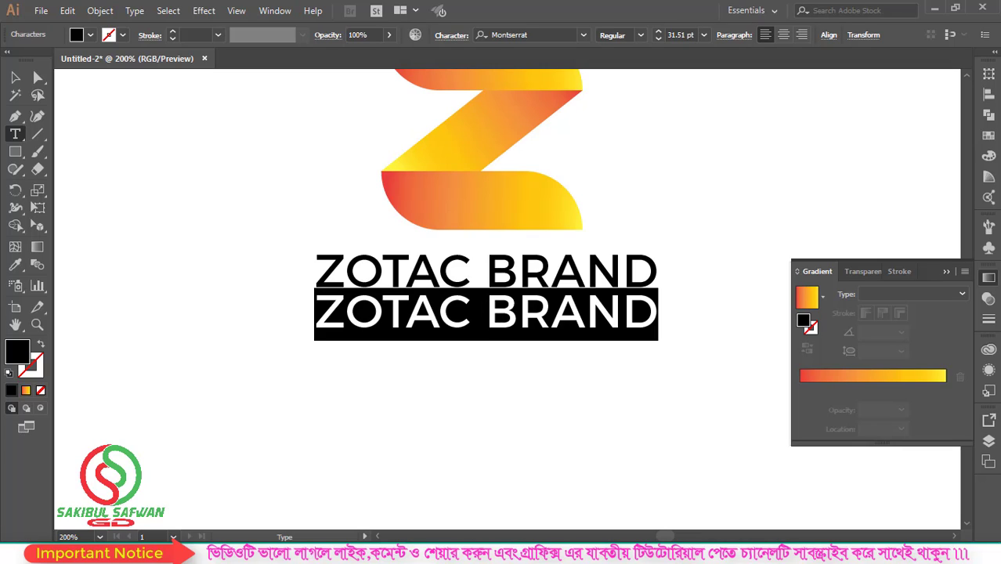
pyautogui.write('LO')
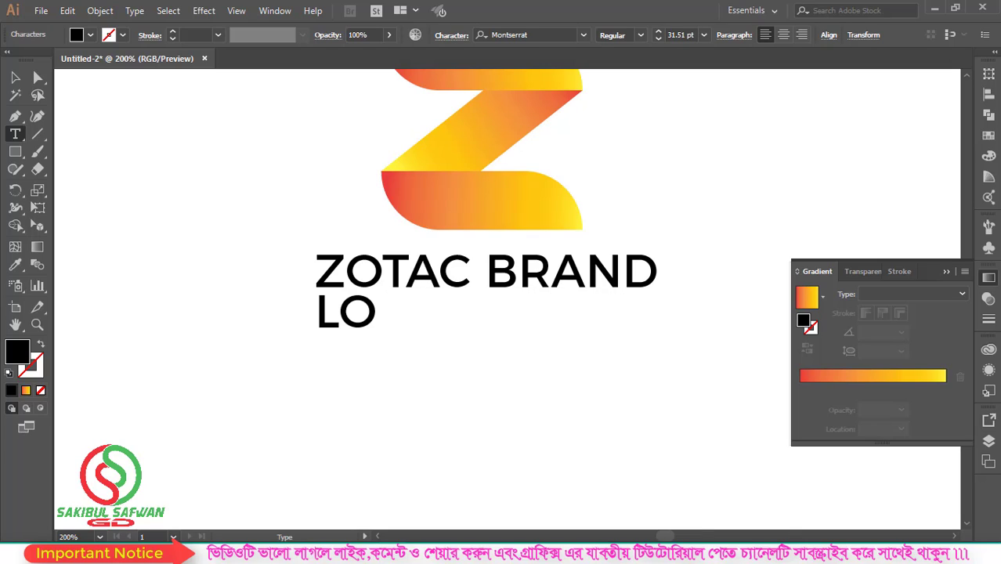
pyautogui.write('GO TAG')
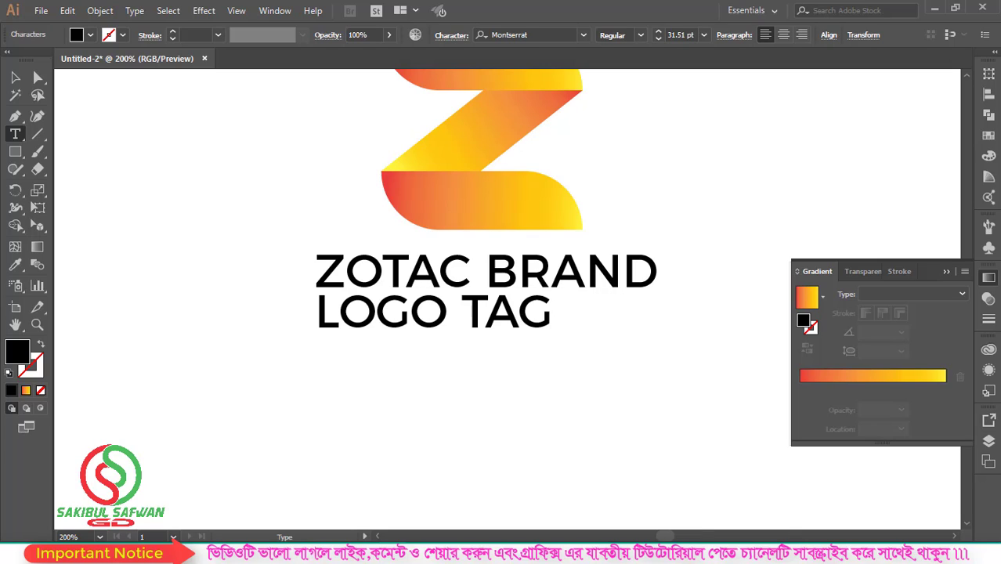
pyautogui.write('LINE HERE')
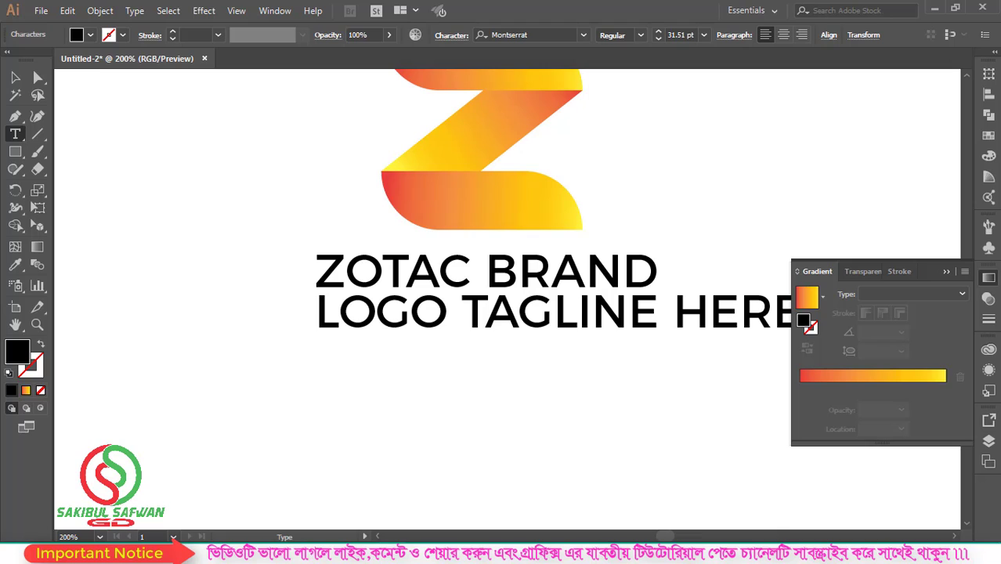
pyautogui.click(15, 77)
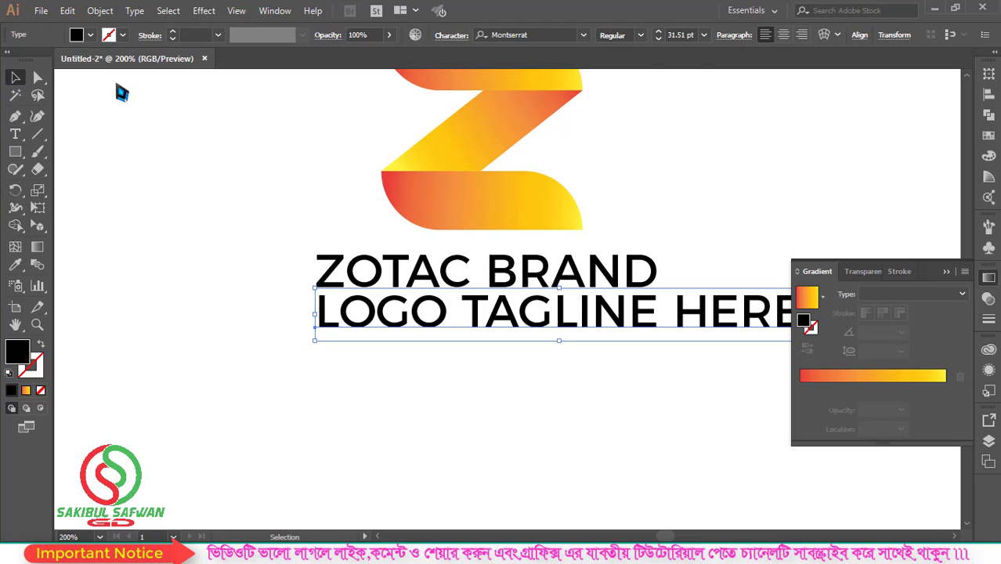
# Step: Set the tagline to Light weight at 14 pt and move it under ZOTAC BRAND
pyautogui.click(641, 35)
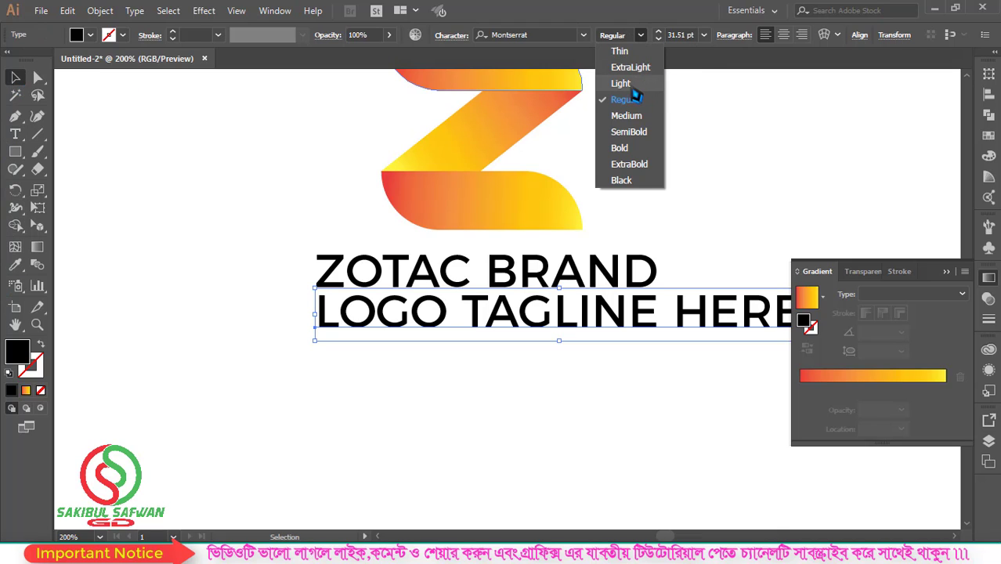
pyautogui.click(635, 87)
pyautogui.click(679, 35)
pyautogui.scroll(-8, 678, 36)
pyautogui.scroll(-9, 678, 35)
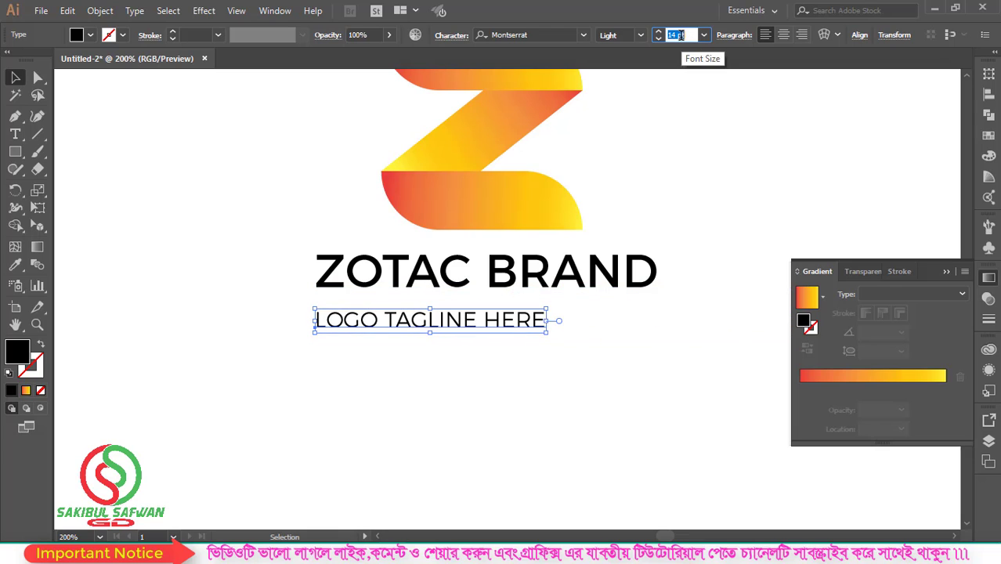
pyautogui.scroll(-1, 679, 35)
pyautogui.scroll(-1, 341, 271)
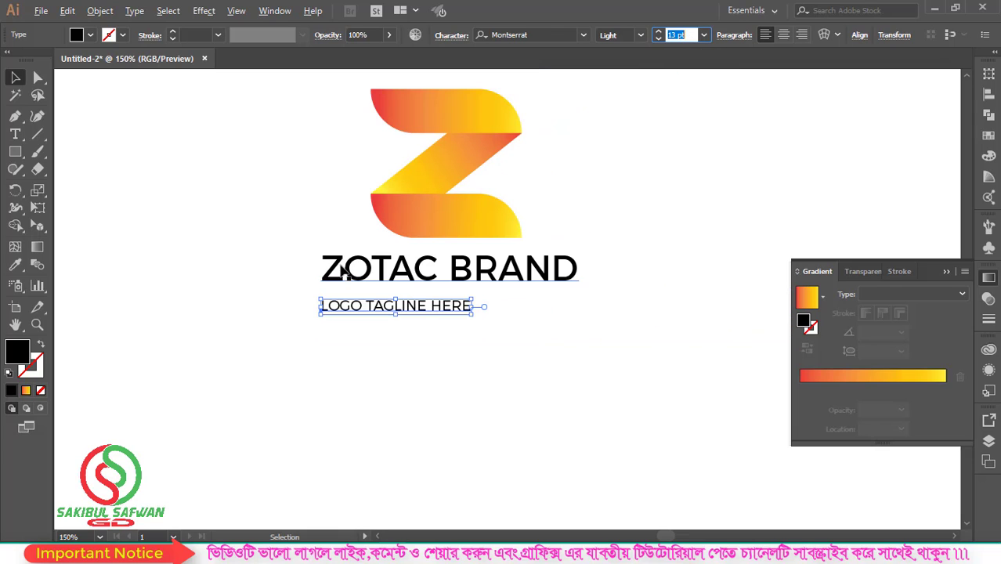
pyautogui.moveTo(414, 311); pyautogui.dragTo(456, 297)
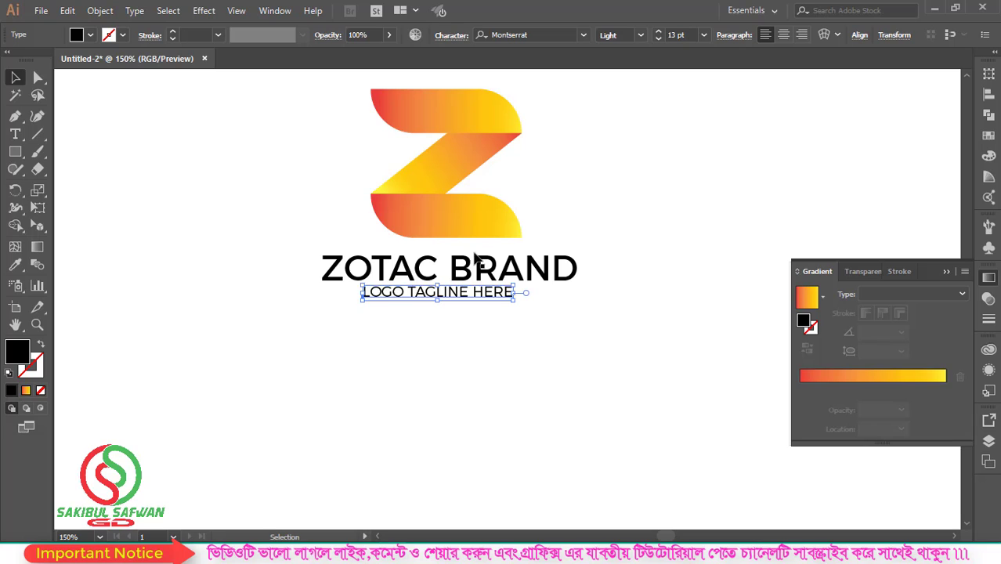
# Step: Reselect the tagline and confirm its font size at 14 pt
pyautogui.scroll(-1, 474, 259)
pyautogui.moveTo(555, 128); pyautogui.dragTo(280, 336)
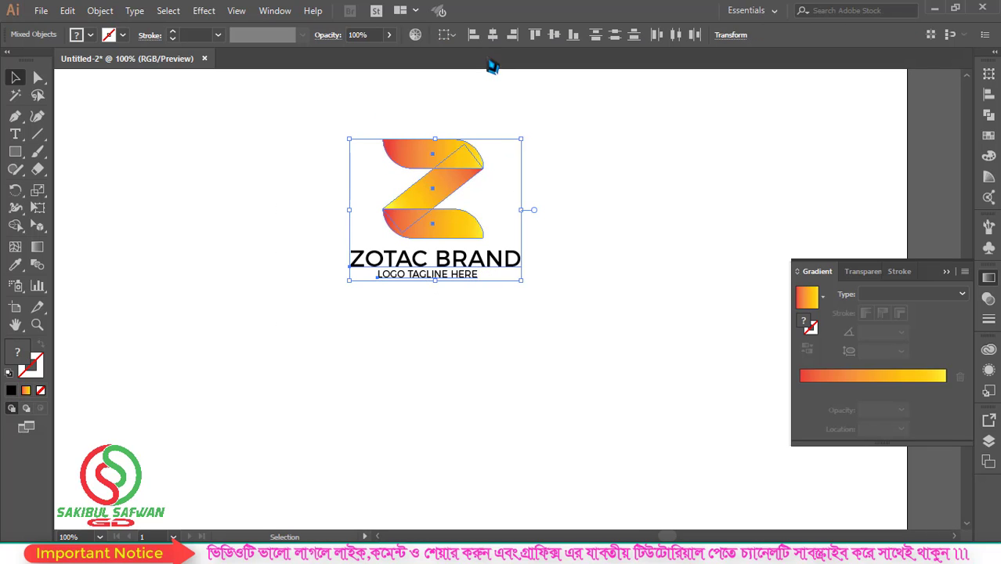
pyautogui.click(561, 259)
pyautogui.scroll(1, 424, 262)
pyautogui.scroll(4, 472, 292)
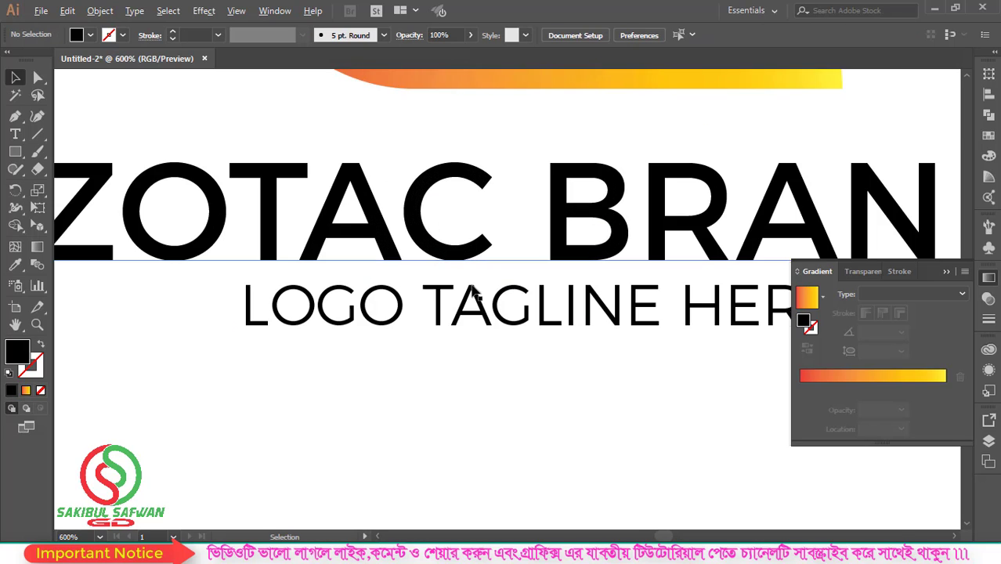
pyautogui.scroll(-3, 473, 293)
pyautogui.scroll(-1, 423, 276)
pyautogui.click(478, 289)
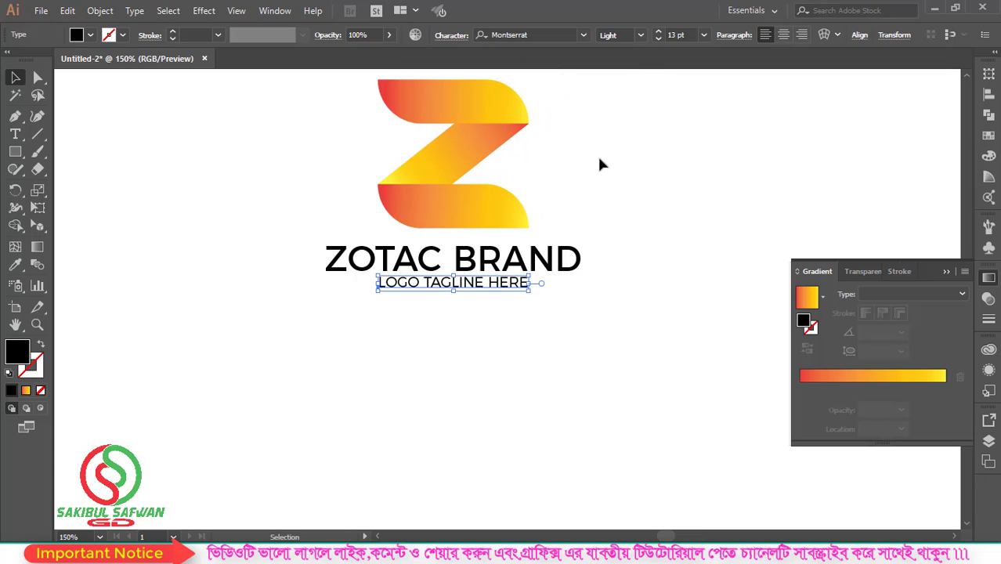
pyautogui.click(675, 35)
pyautogui.press('Up')
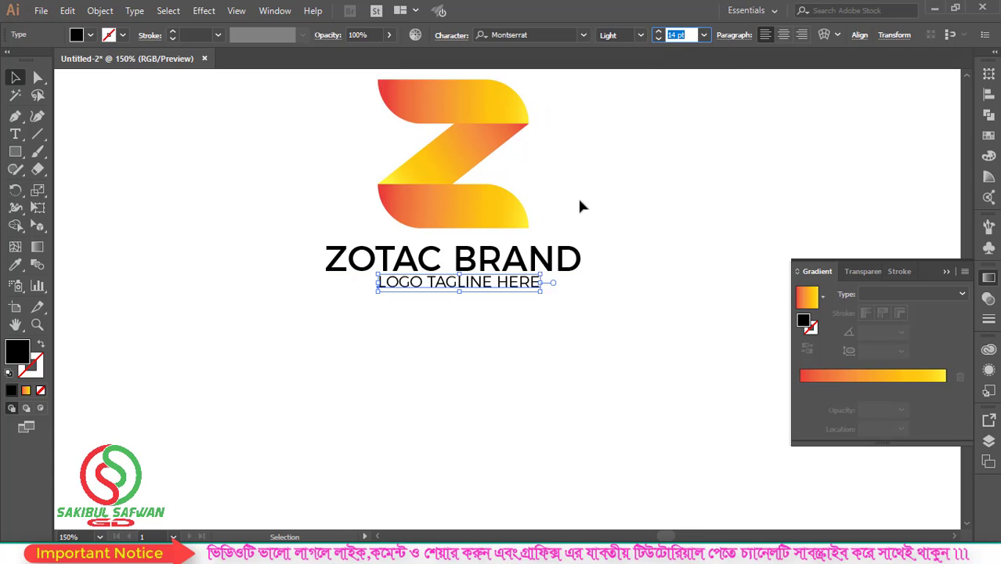
# Step: Horizontally centre the Z, ZOTAC BRAND and tagline relative to each other
pyautogui.click(558, 210)
pyautogui.scroll(-1, 462, 245)
pyautogui.moveTo(561, 201); pyautogui.dragTo(320, 290)
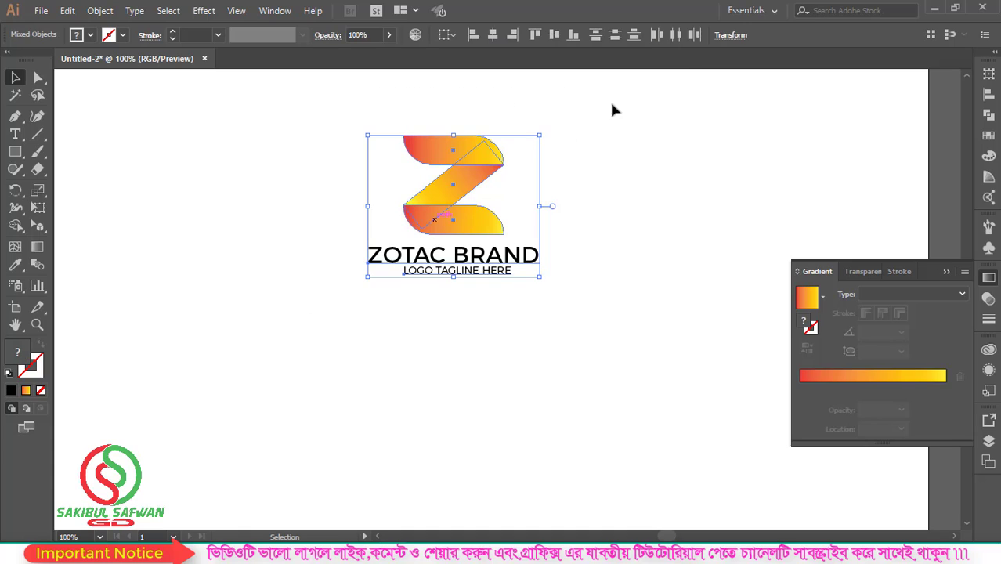
pyautogui.click(493, 35)
pyautogui.click(474, 343)
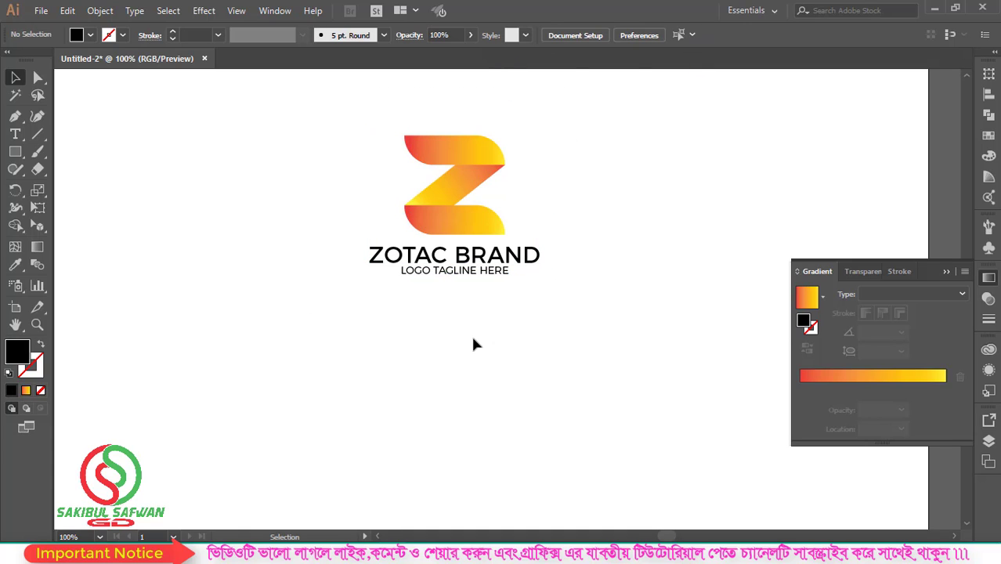
pyautogui.scroll(1, 463, 251)
pyautogui.scroll(1, 462, 251)
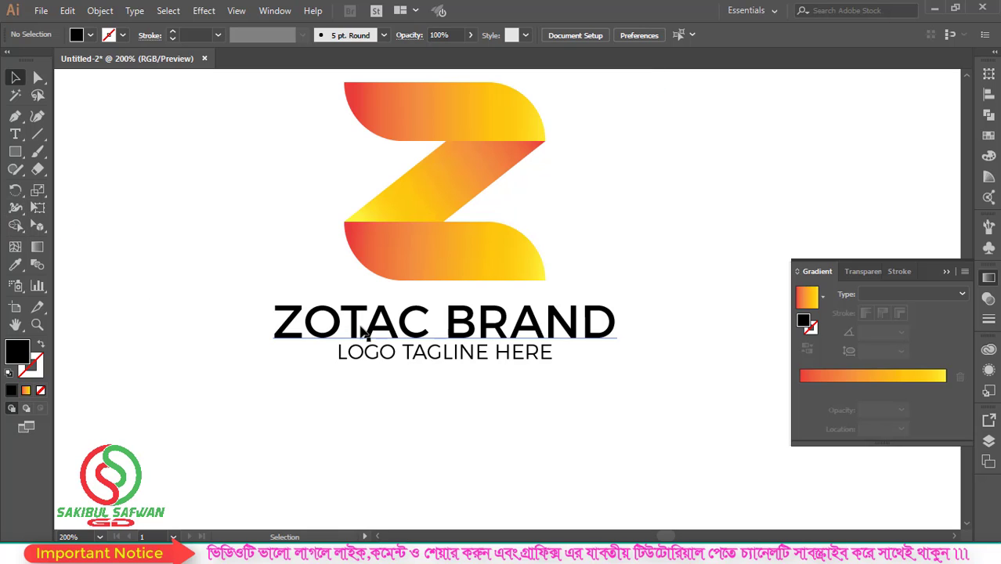
pyautogui.click(381, 335)
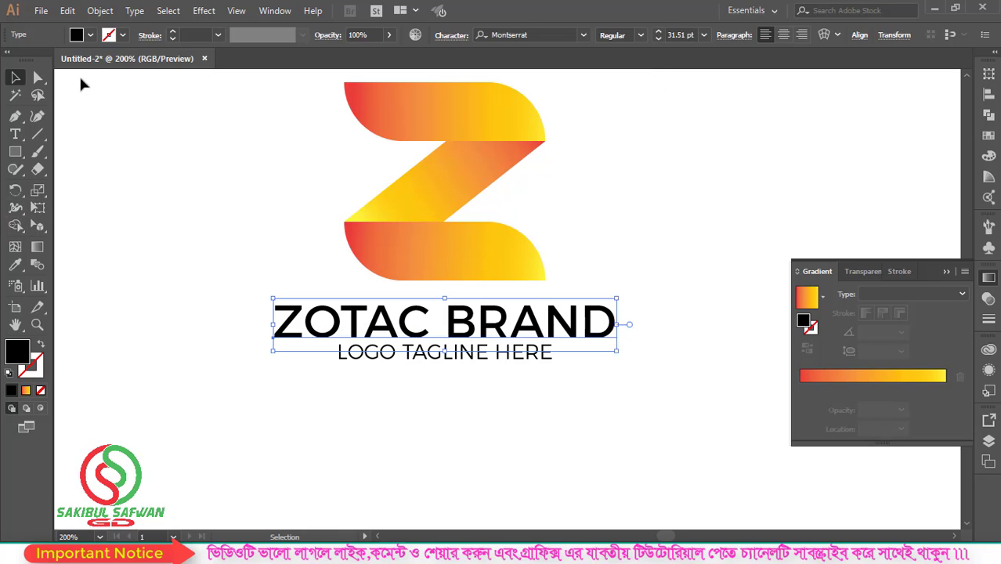
pyautogui.click(515, 388)
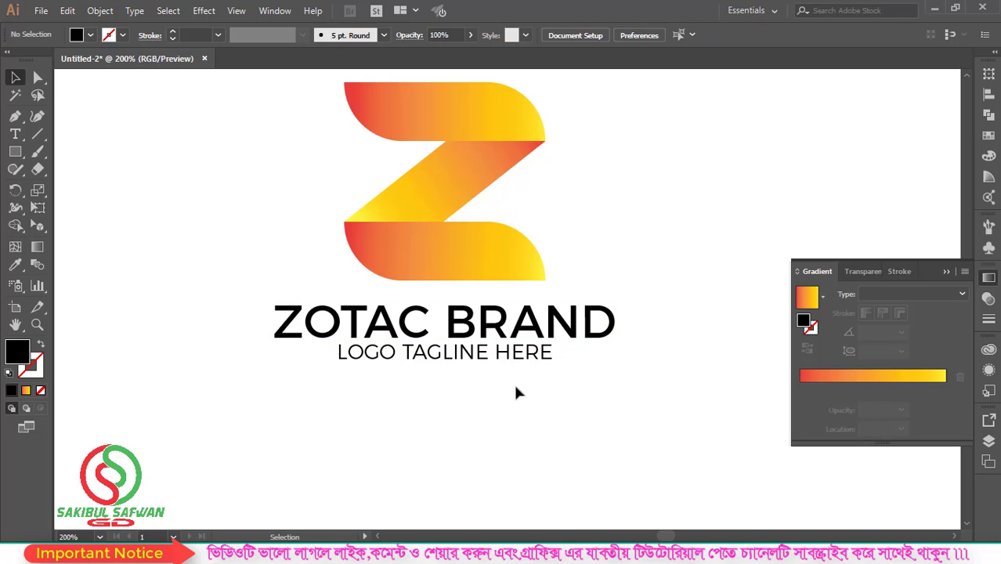
# Step: Convert the ZOTAC BRAND and tagline text to outlines
pyautogui.moveTo(466, 412); pyautogui.dragTo(414, 312)
pyautogui.rightClick(478, 328)
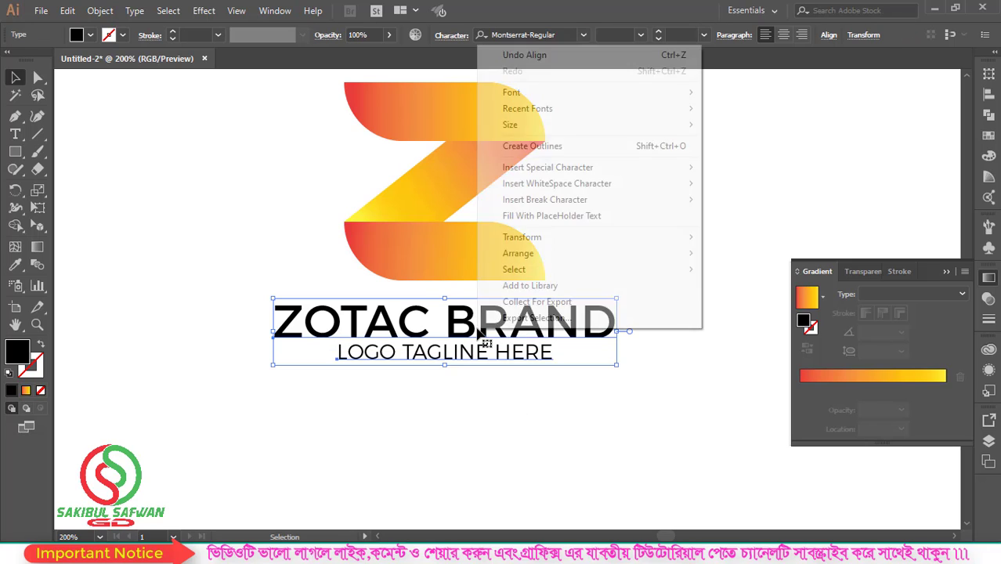
pyautogui.click(541, 147)
pyautogui.click(662, 259)
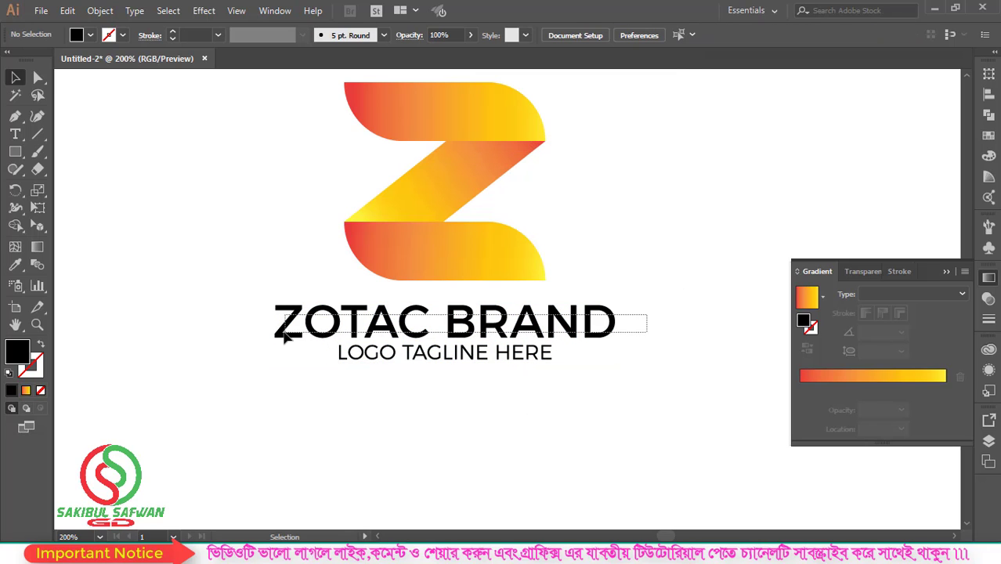
# Step: Apply the Z's orange-to-yellow gradient to the outlined text with the Eyedropper, undoing a stray move
pyautogui.moveTo(343, 337); pyautogui.dragTo(274, 373)
pyautogui.press('i')
pyautogui.click(407, 130)
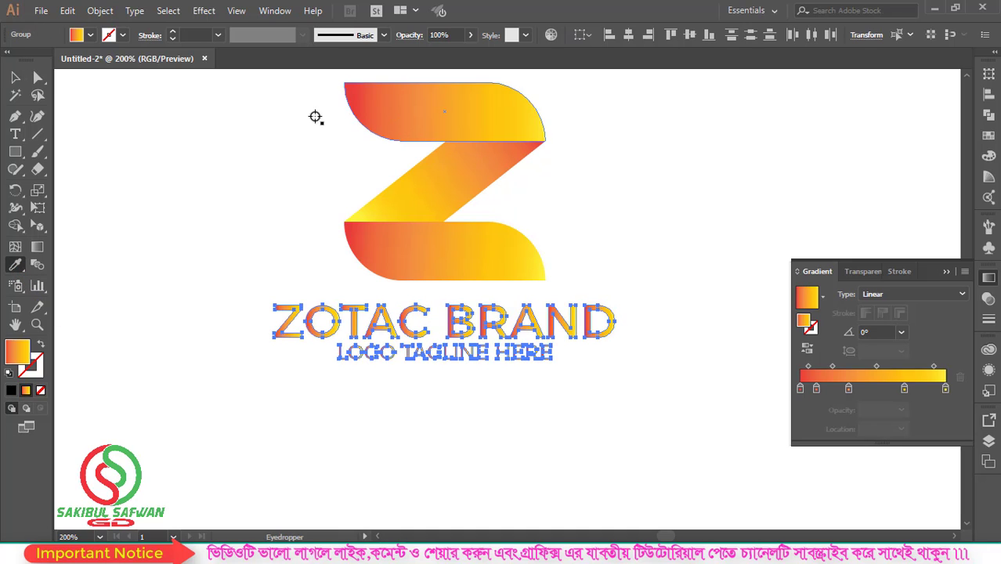
pyautogui.click(15, 77)
pyautogui.moveTo(359, 345); pyautogui.dragTo(362, 351)
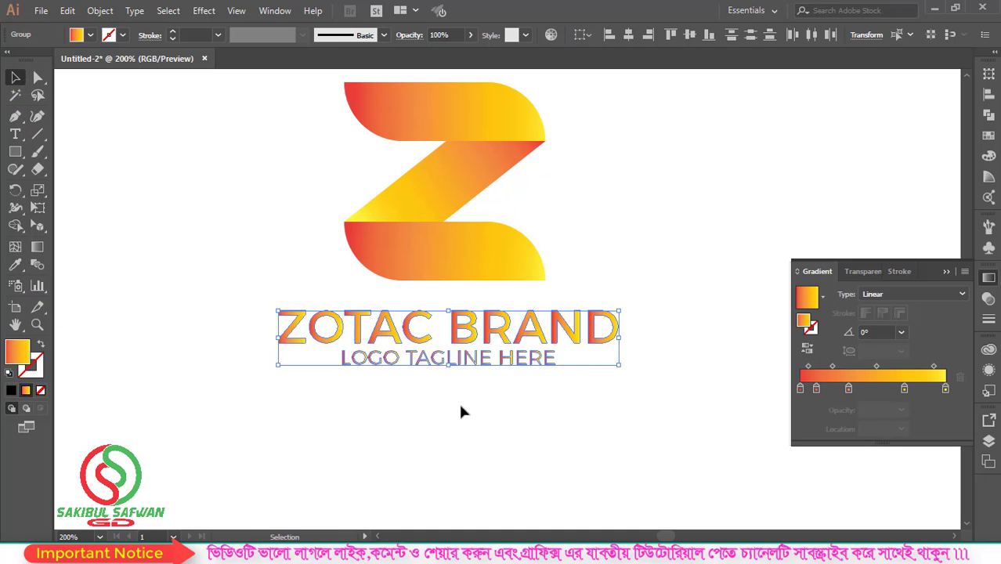
pyautogui.hotkey('ctrl', 'z')
pyautogui.hotkey('ctrl', 'shift', 'a')
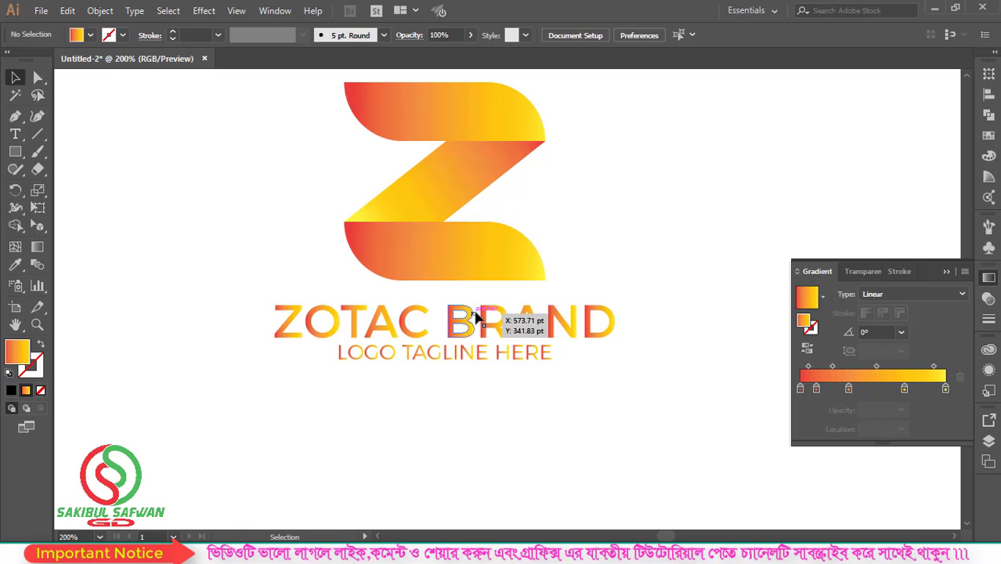
pyautogui.click(498, 320)
# Step: Redraw the ZOTAC BRAND gradient so it runs vertically from top to bottom
pyautogui.scroll(1, 502, 373)
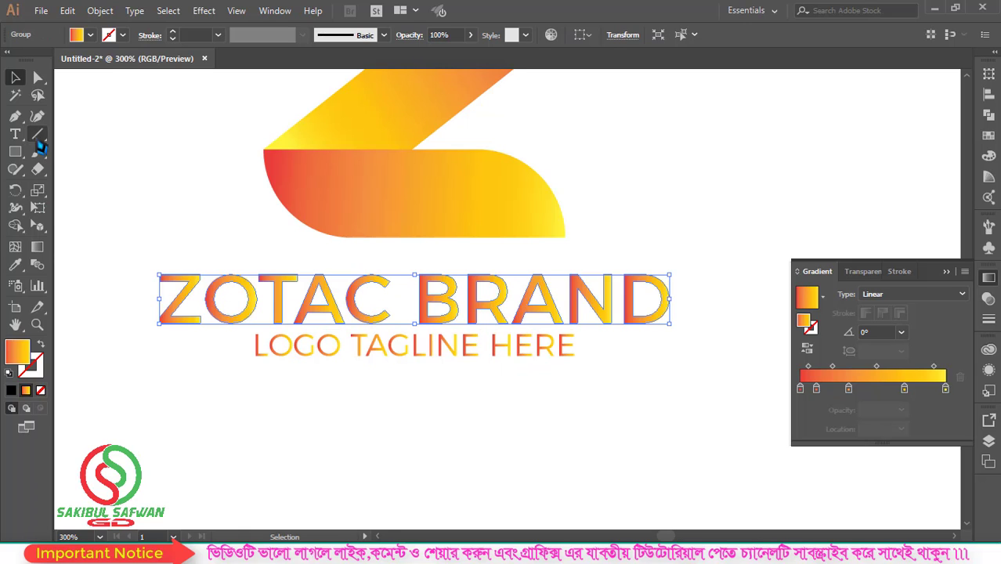
pyautogui.click(37, 246)
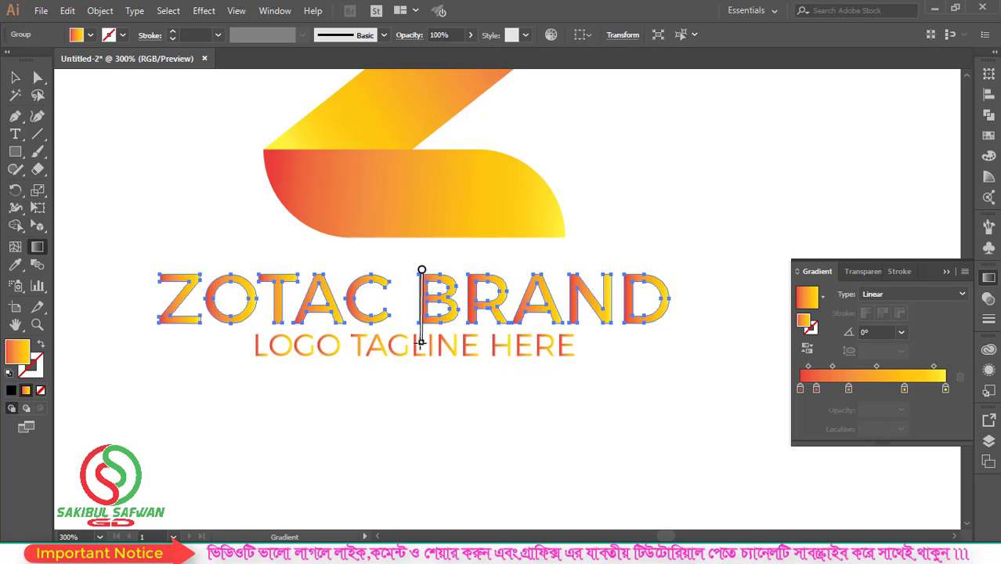
pyautogui.moveTo(421, 342); pyautogui.dragTo(421, 343)
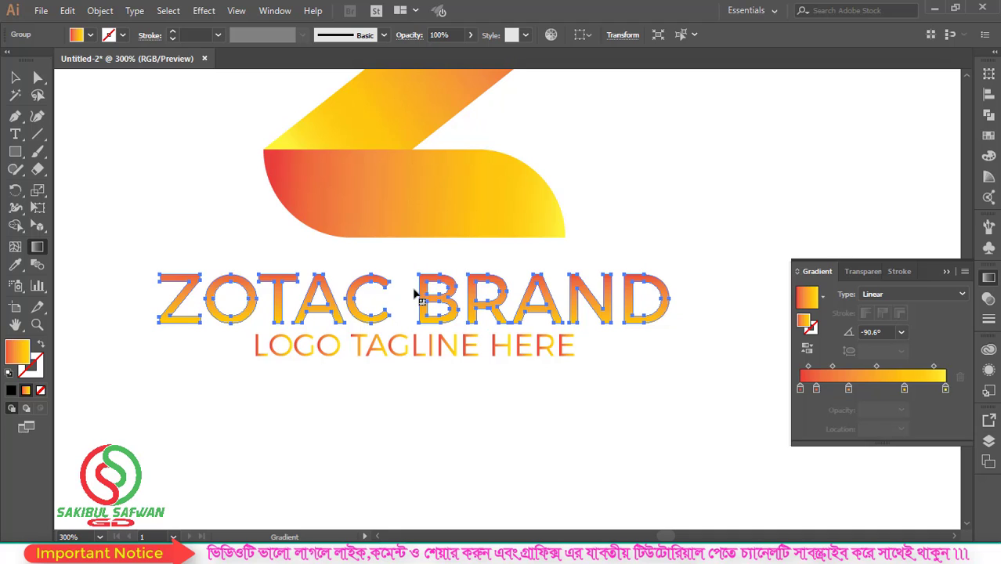
pyautogui.moveTo(413, 261); pyautogui.dragTo(414, 319)
pyautogui.moveTo(416, 276); pyautogui.dragTo(406, 362)
pyautogui.moveTo(409, 276); pyautogui.dragTo(408, 359)
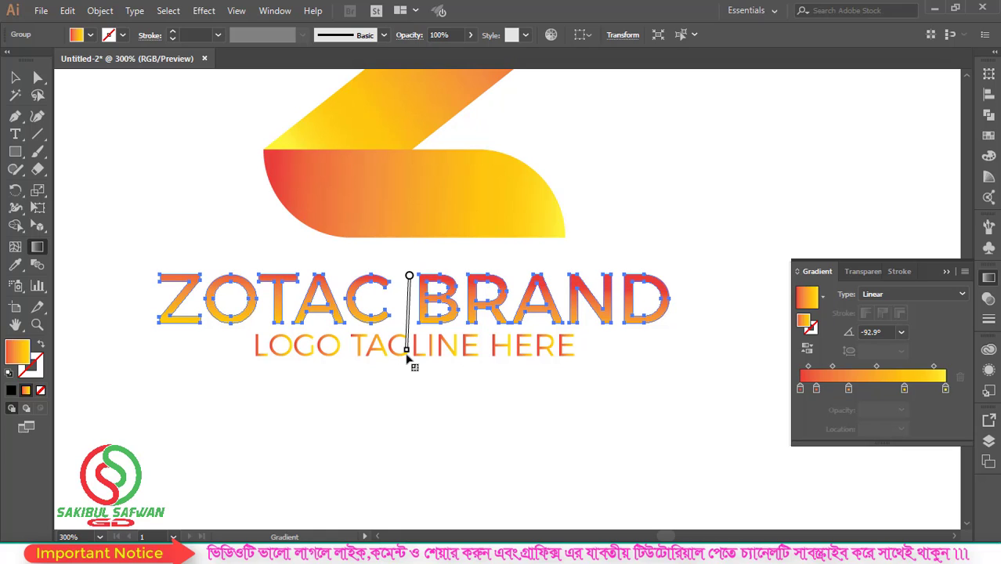
pyautogui.moveTo(411, 276); pyautogui.dragTo(413, 386)
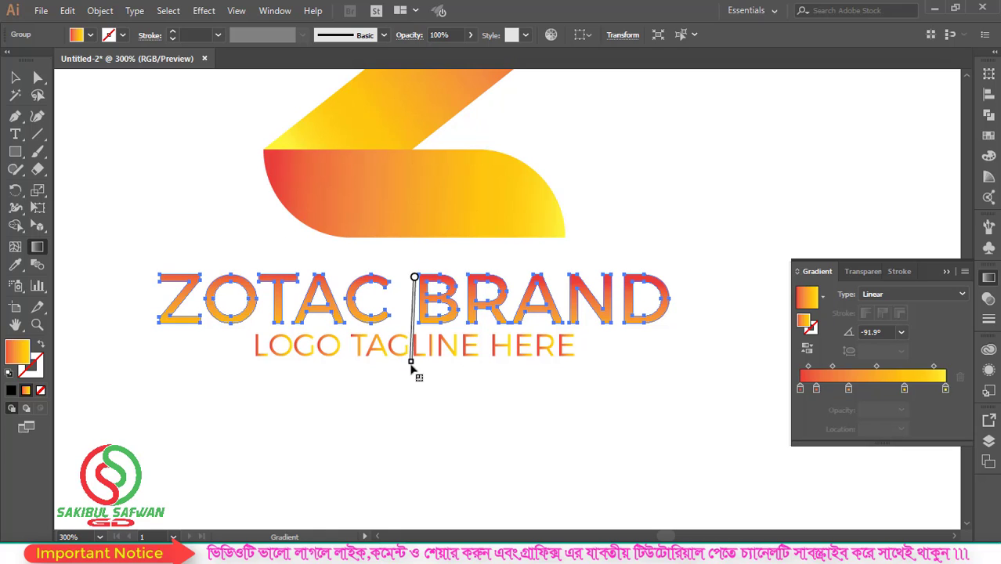
pyautogui.click(15, 77)
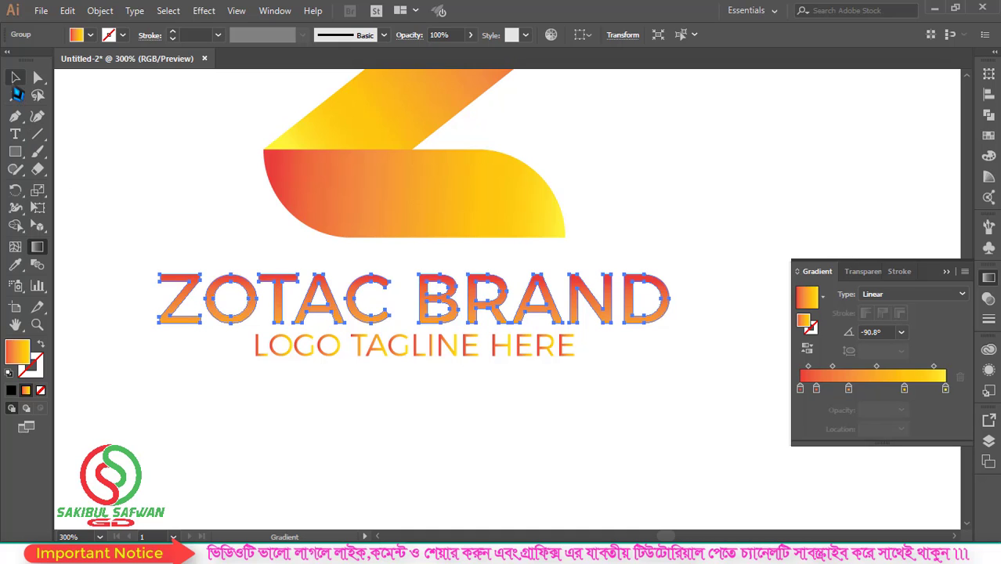
pyautogui.click(418, 412)
# Step: Redraw the tagline's gradient so it also runs top to bottom
pyautogui.click(480, 351)
pyautogui.click(37, 246)
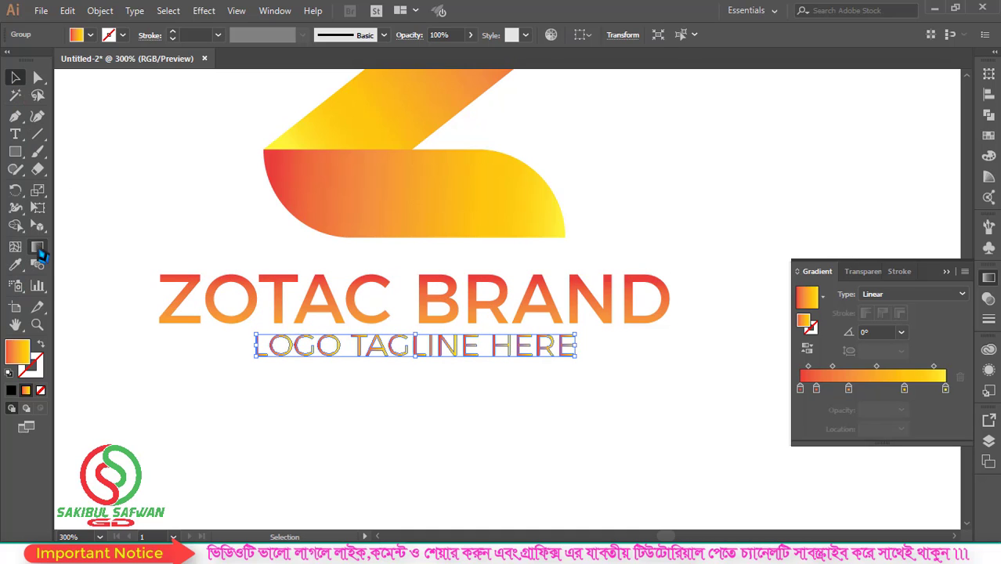
pyautogui.moveTo(420, 334)
pyautogui.mouseDown()
pyautogui.moveTo(427, 476)
pyautogui.moveTo(395, 492)
pyautogui.mouseUp()
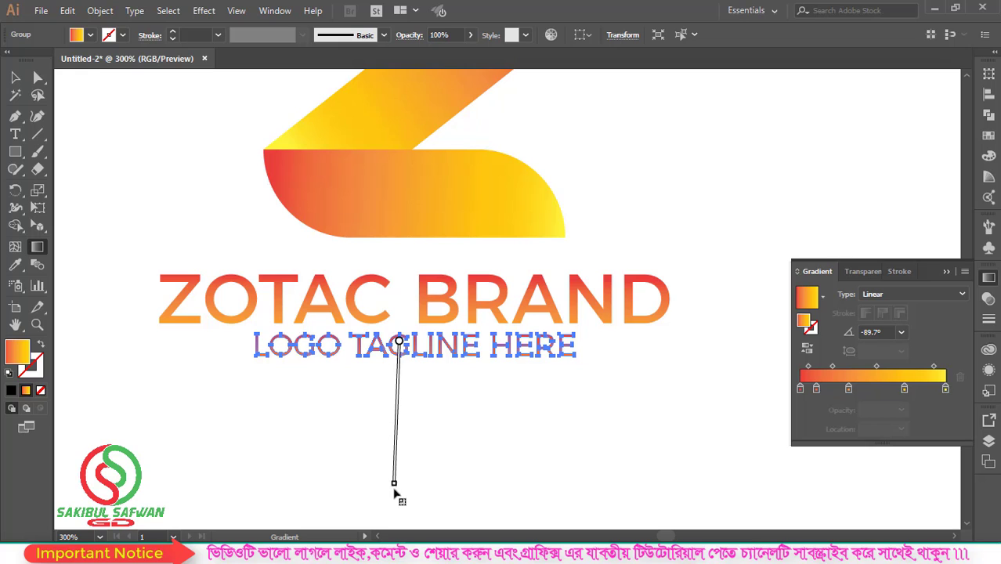
pyautogui.click(15, 77)
pyautogui.click(380, 362)
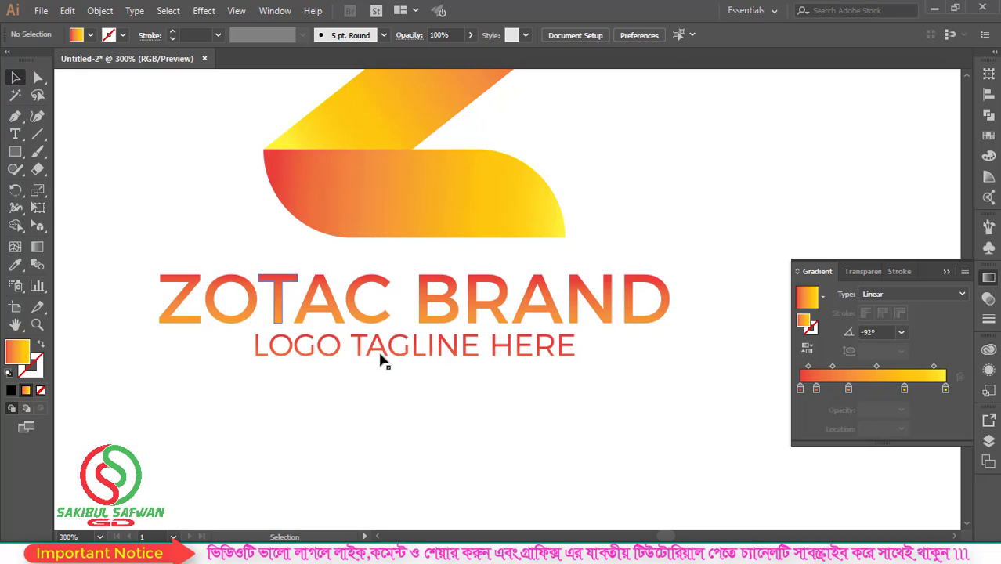
# Step: Group the Z, ZOTAC BRAND and tagline into a single logo
pyautogui.hotkey('ctrl', '-')
pyautogui.hotkey('ctrl', '-')
pyautogui.moveTo(575, 141); pyautogui.dragTo(250, 403)
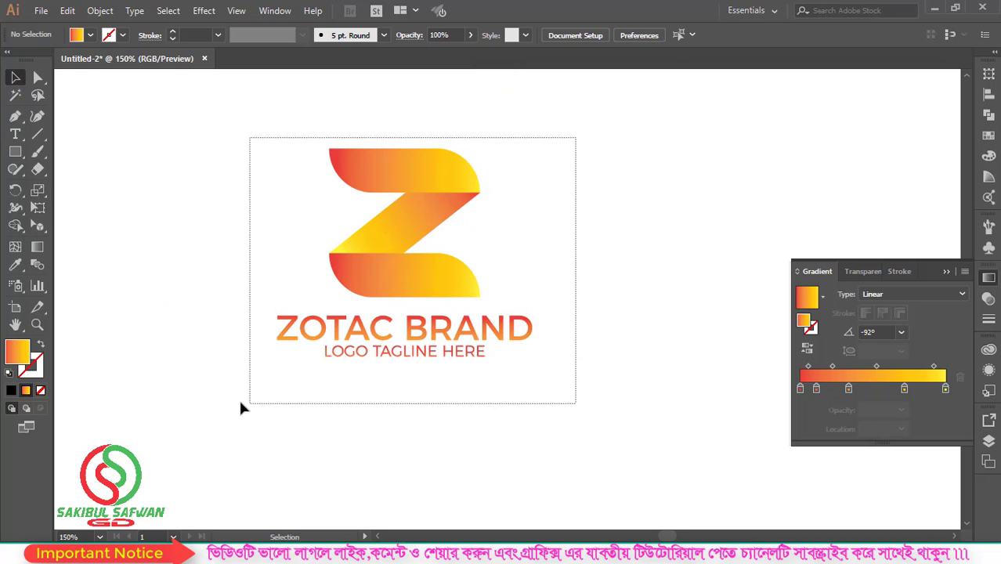
pyautogui.rightClick(422, 176)
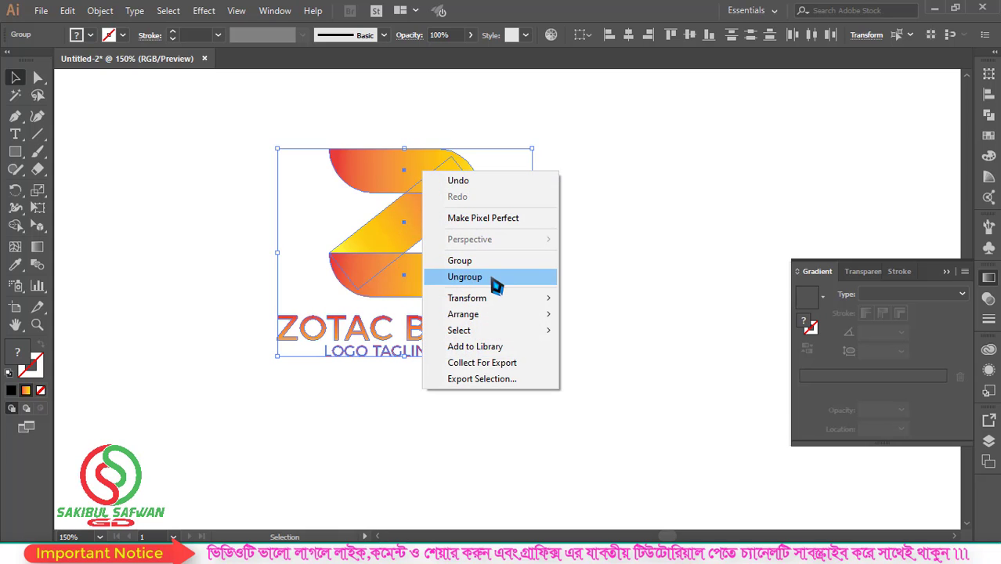
pyautogui.click(482, 260)
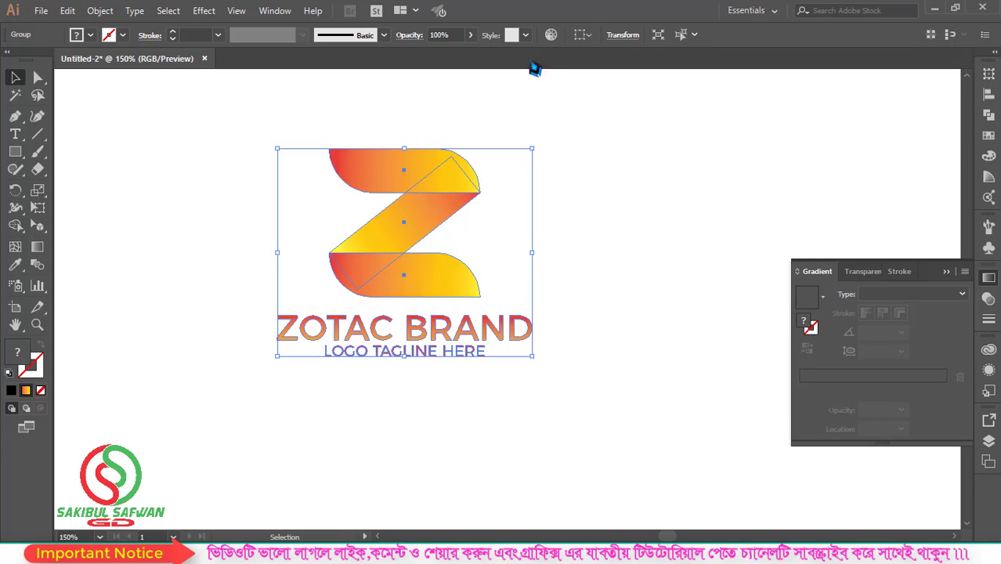
# Step: Centre the logo horizontally and vertically on the artboard
pyautogui.click(588, 36)
pyautogui.click(618, 84)
pyautogui.click(628, 35)
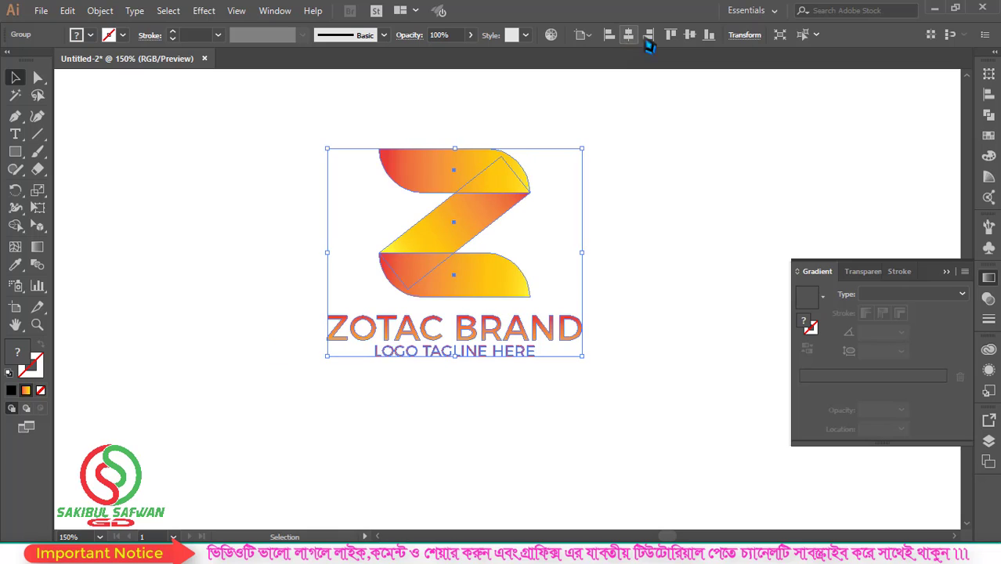
pyautogui.click(689, 35)
pyautogui.hotkey('ctrl', '-')
pyautogui.hotkey('ctrl', '-')
pyautogui.hotkey('ctrl', '-')
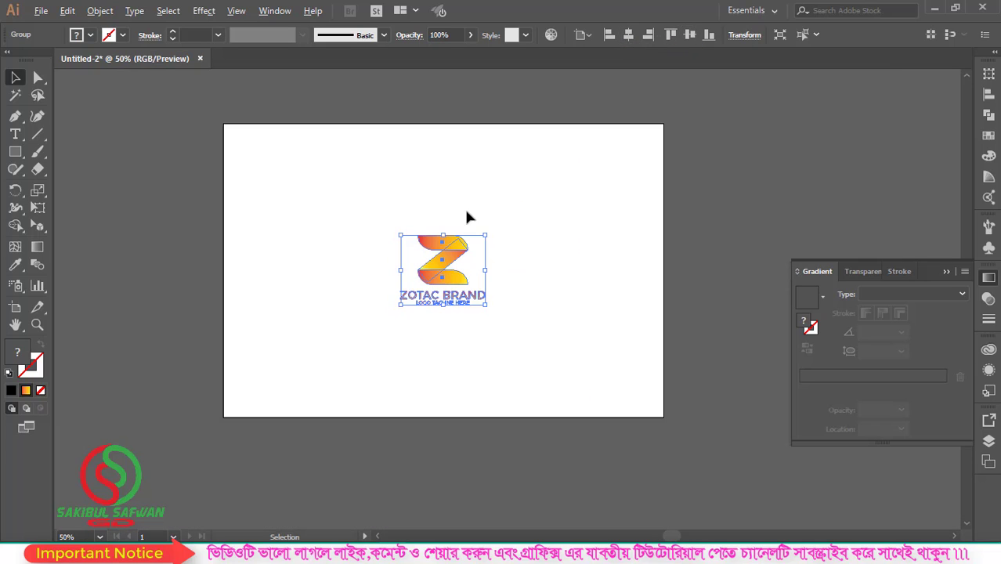
# Step: Resize the artboard to 885 × 871 pt and move the logo toward its centre
pyautogui.click(15, 307)
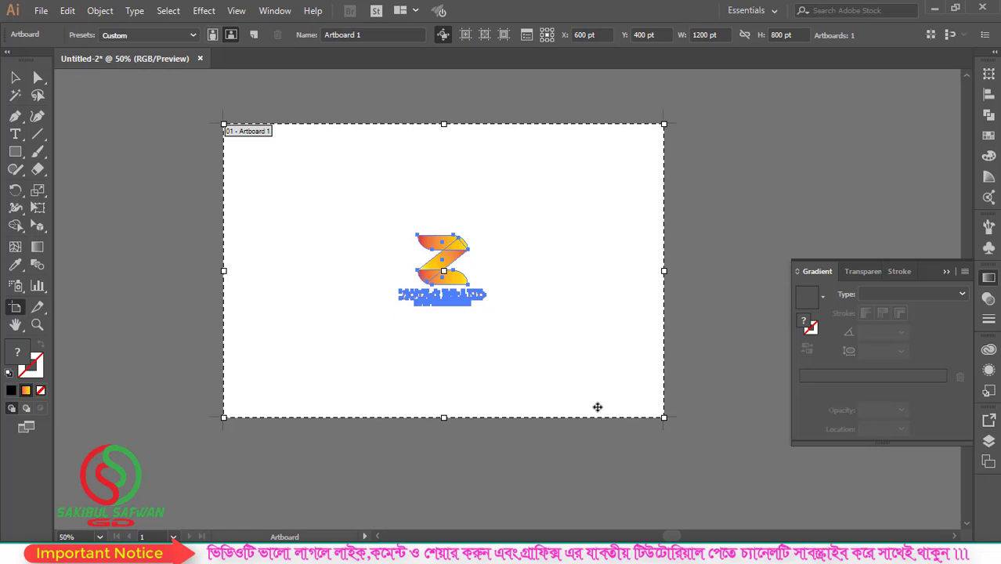
pyautogui.moveTo(664, 420); pyautogui.dragTo(559, 437)
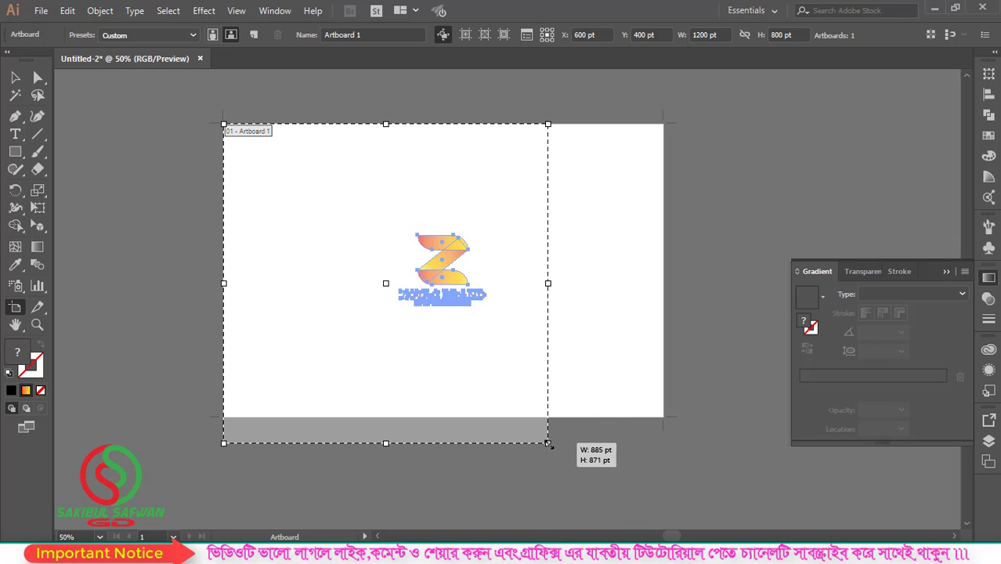
pyautogui.moveTo(558, 436); pyautogui.dragTo(548, 444)
pyautogui.press('v')
pyautogui.click(345, 213)
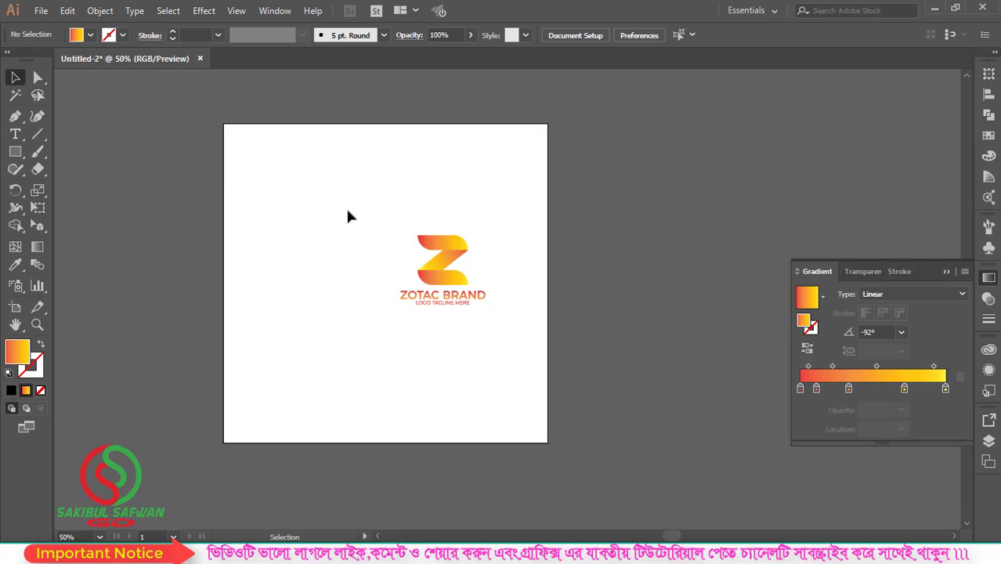
pyautogui.hotkey('ctrl', '-')
pyautogui.moveTo(482, 207); pyautogui.dragTo(381, 311)
pyautogui.moveTo(446, 257); pyautogui.dragTo(398, 232)
pyautogui.hotkey('ctrl', '+')
pyautogui.scroll(-1, 437, 267)
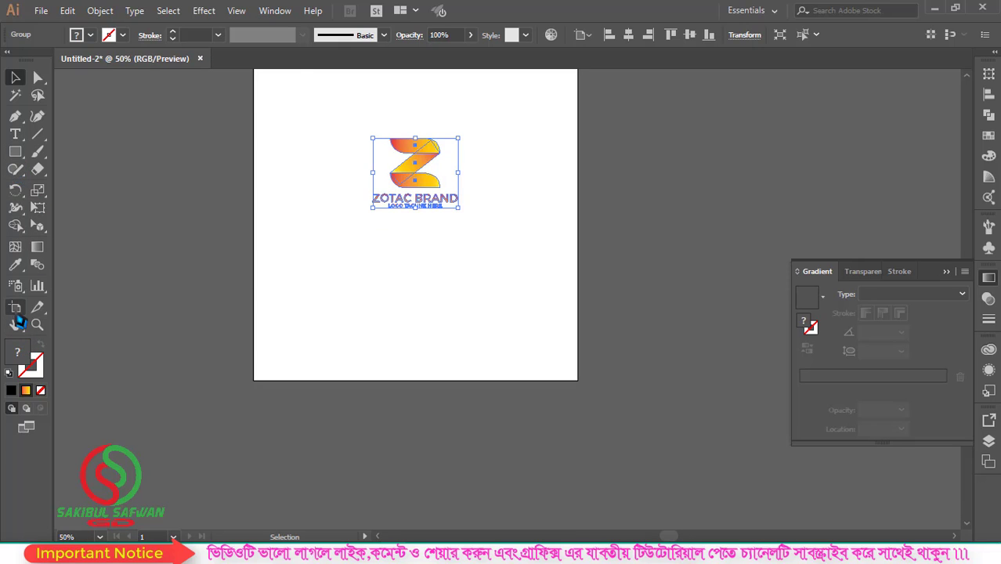
# Step: Extend the artboard's bottom edge down to make it 885 × 1131 pt
pyautogui.click(15, 307)
pyautogui.moveTo(416, 380); pyautogui.dragTo(416, 510)
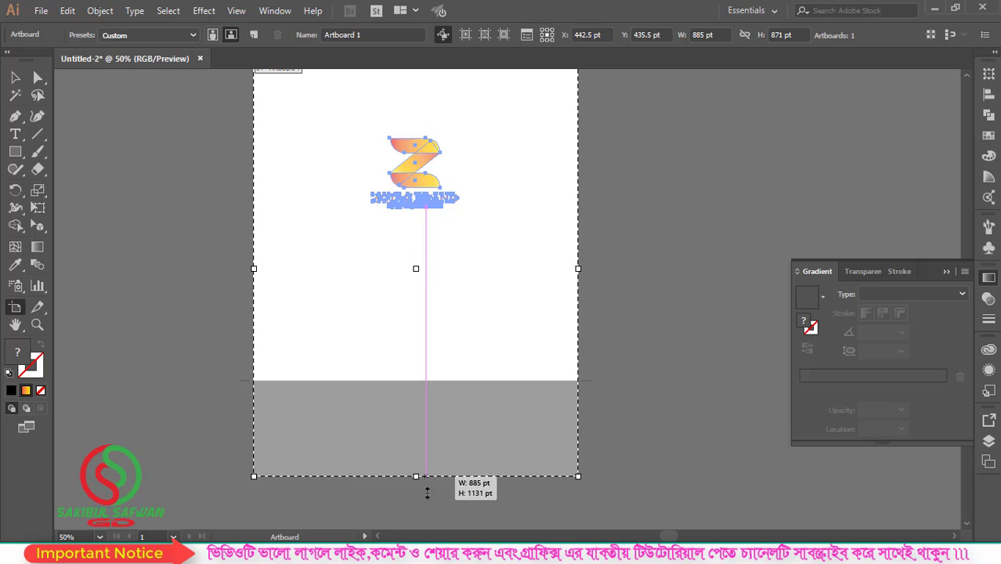
pyautogui.click(15, 76)
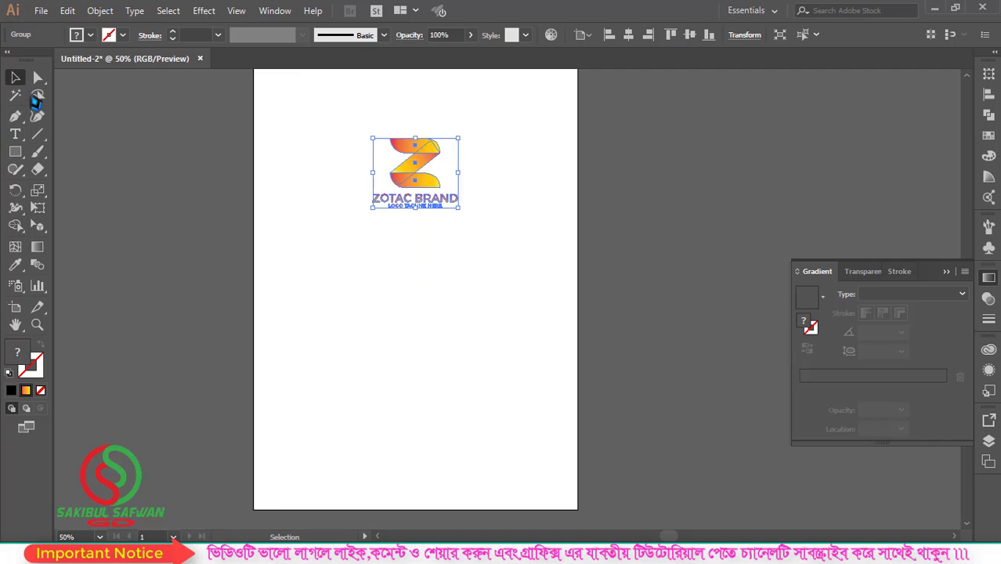
pyautogui.scroll(-1, 329, 195)
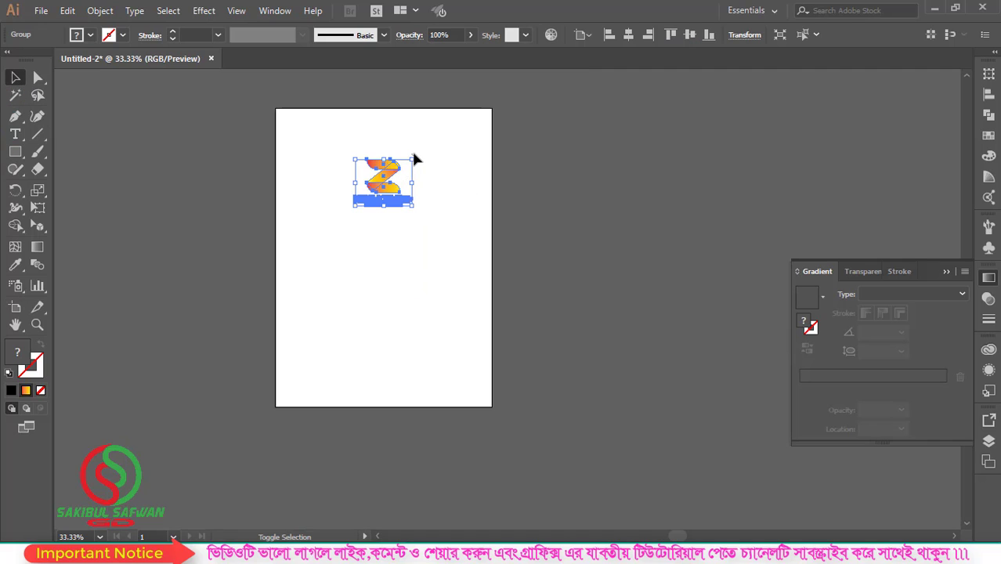
# Step: Enlarge the logo, place a copy lower down, and draw a rectangle over the lower half
pyautogui.moveTo(413, 160); pyautogui.dragTo(423, 152)
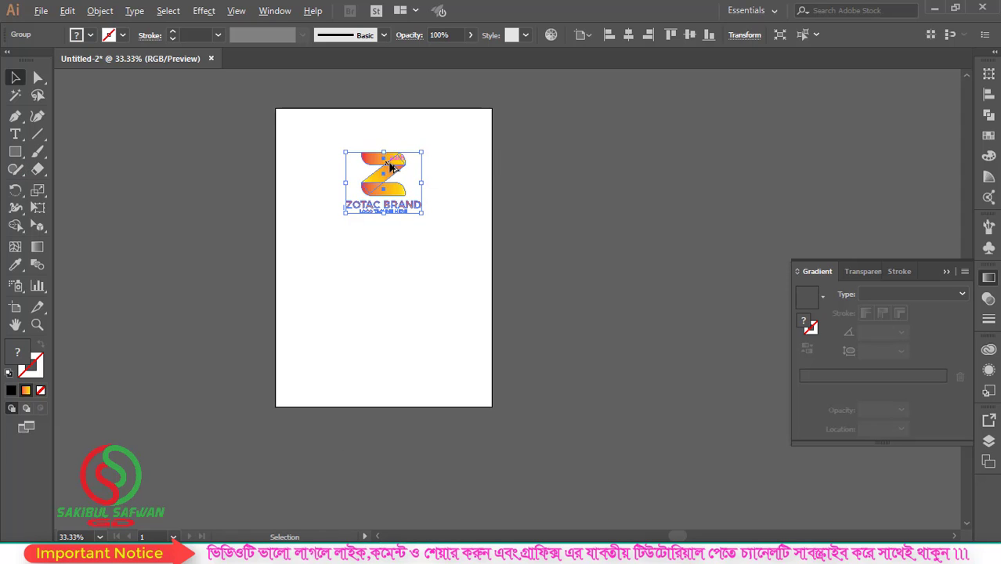
pyautogui.moveTo(392, 170); pyautogui.dragTo(392, 310)
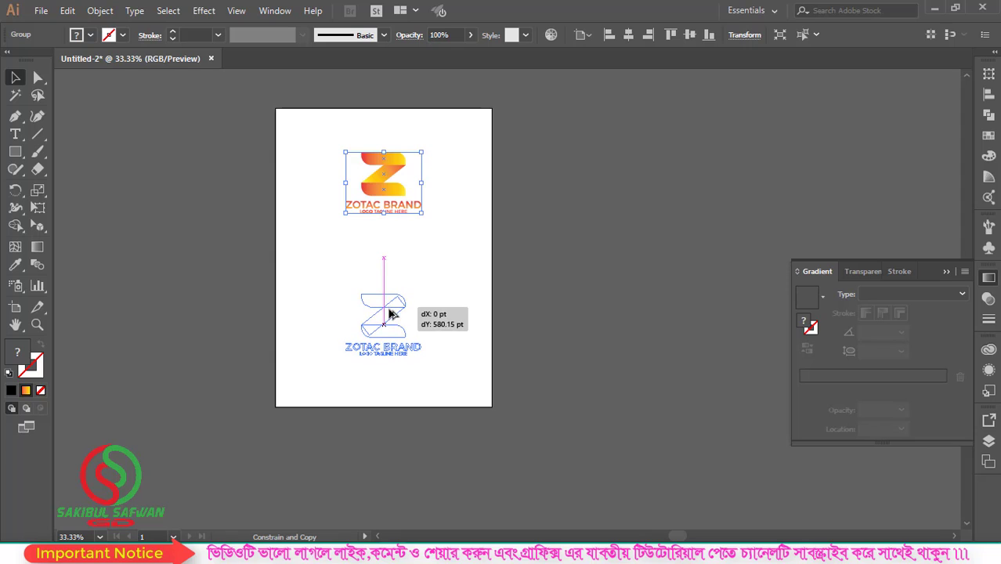
pyautogui.moveTo(392, 310); pyautogui.dragTo(392, 320)
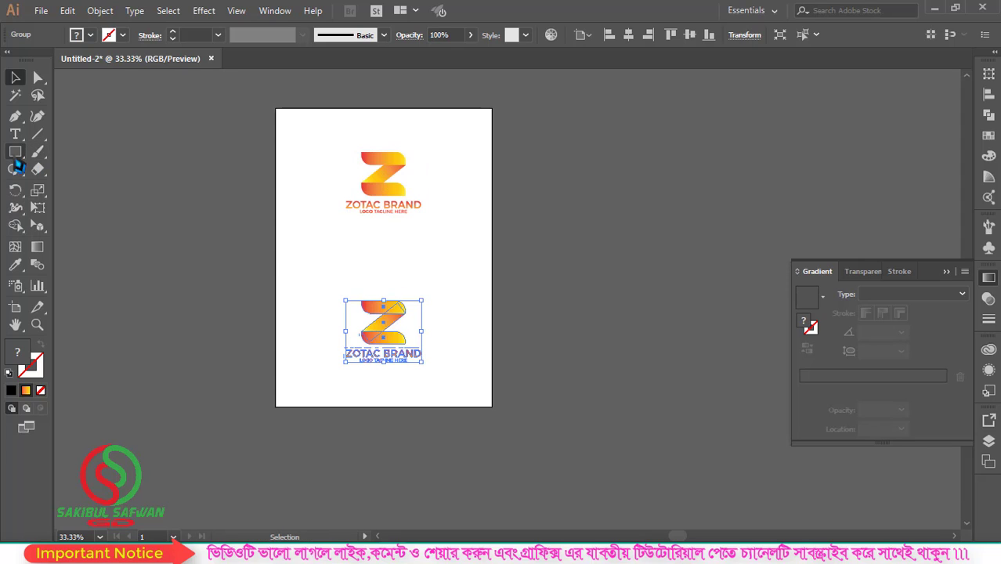
pyautogui.moveTo(15, 151); pyautogui.dragTo(59, 142)
pyautogui.moveTo(276, 258); pyautogui.dragTo(493, 405)
# Step: Send the lower rectangle to the back and fill it with black
pyautogui.click(15, 77)
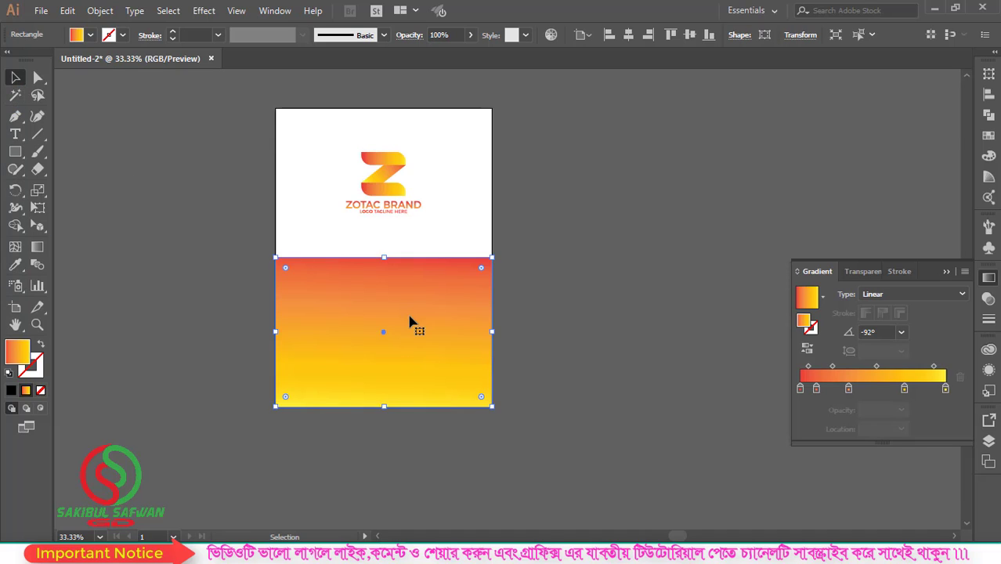
pyautogui.rightClick(398, 322)
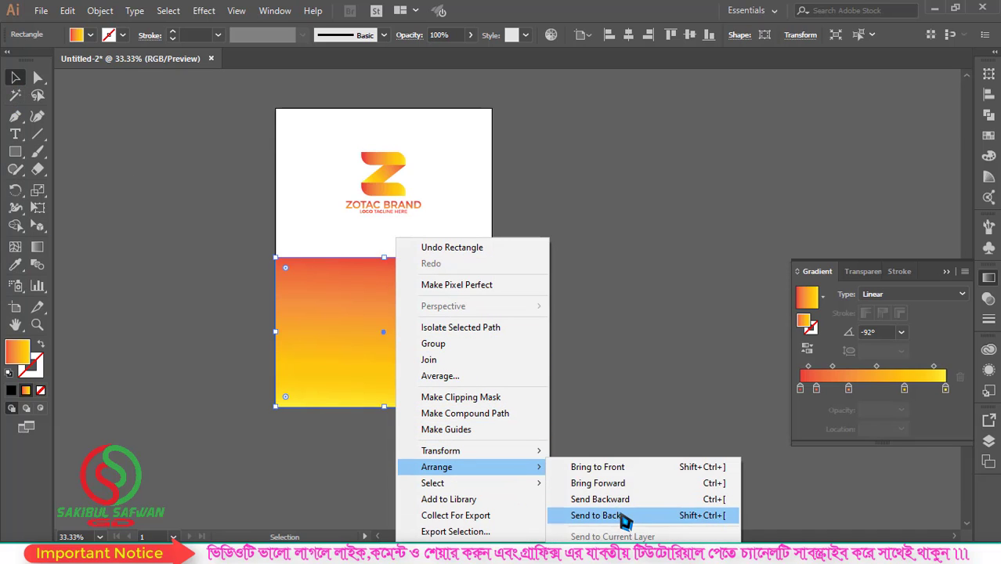
pyautogui.click(626, 516)
pyautogui.click(90, 34)
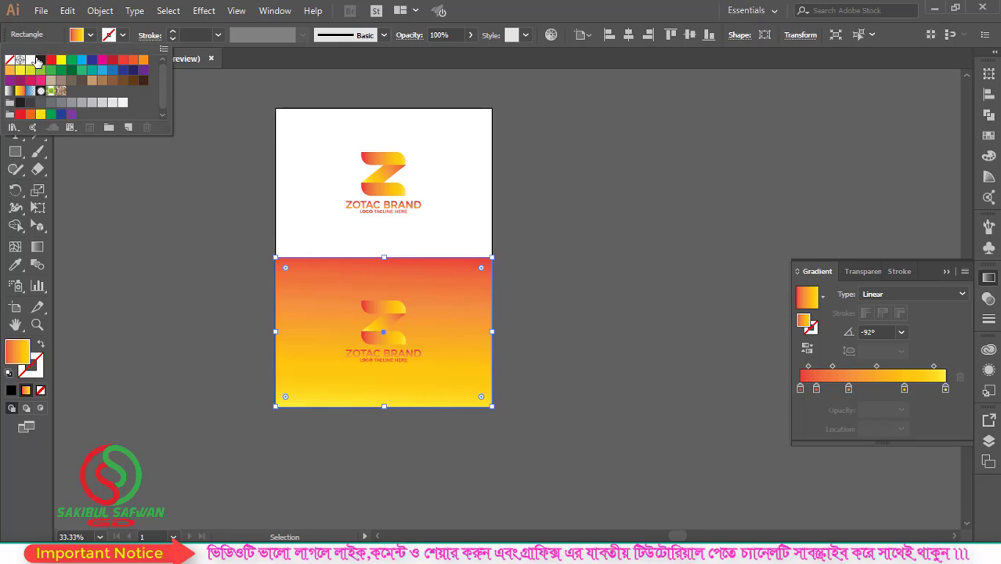
pyautogui.click(62, 63)
pyautogui.click(631, 264)
pyautogui.click(633, 264)
# Step: Minimize Illustrator to reach the Windows desktop
pyautogui.scroll(1, 359, 349)
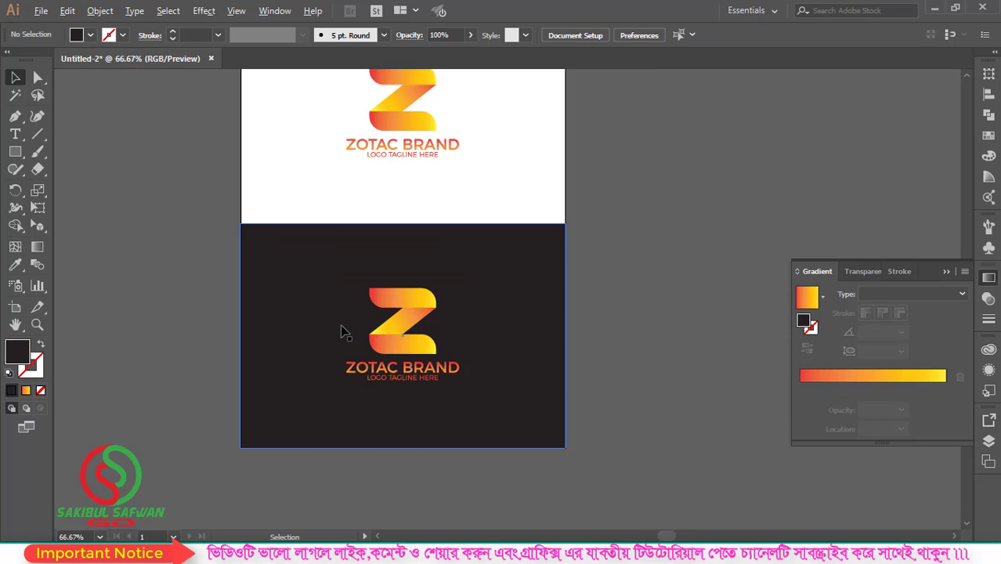
pyautogui.scroll(1, 439, 330)
pyautogui.scroll(-1, 410, 292)
pyautogui.scroll(1, 412, 294)
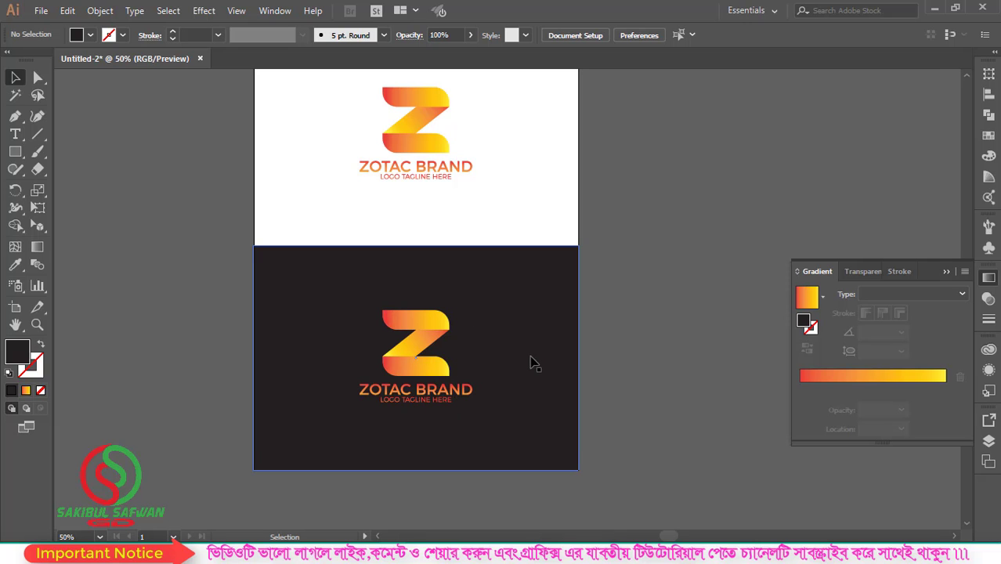
pyautogui.click(592, 123)
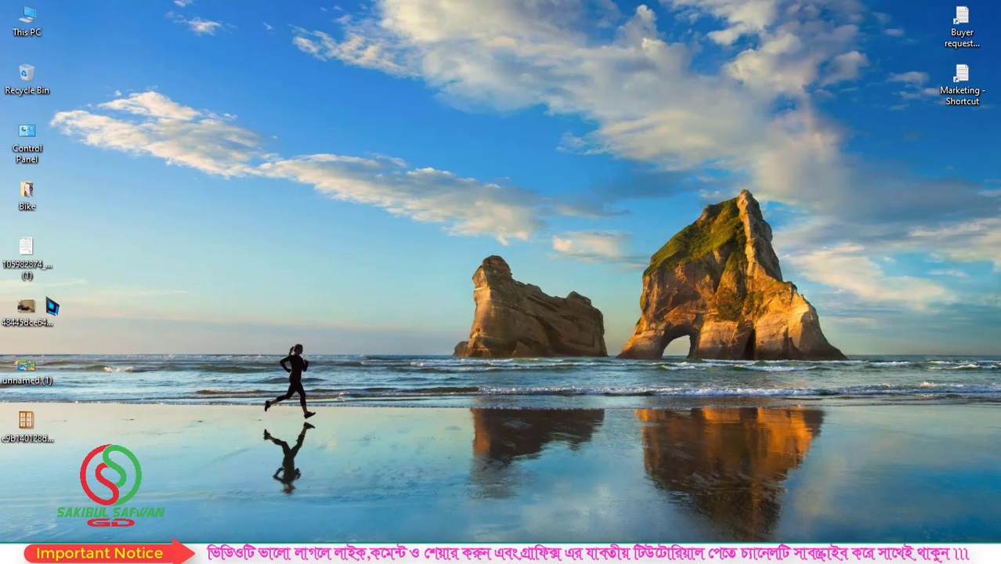
# Step: Drag the bedroom photo from the desktop onto the artboard and embed it
pyautogui.moveTo(52, 307); pyautogui.dragTo(402, 474)
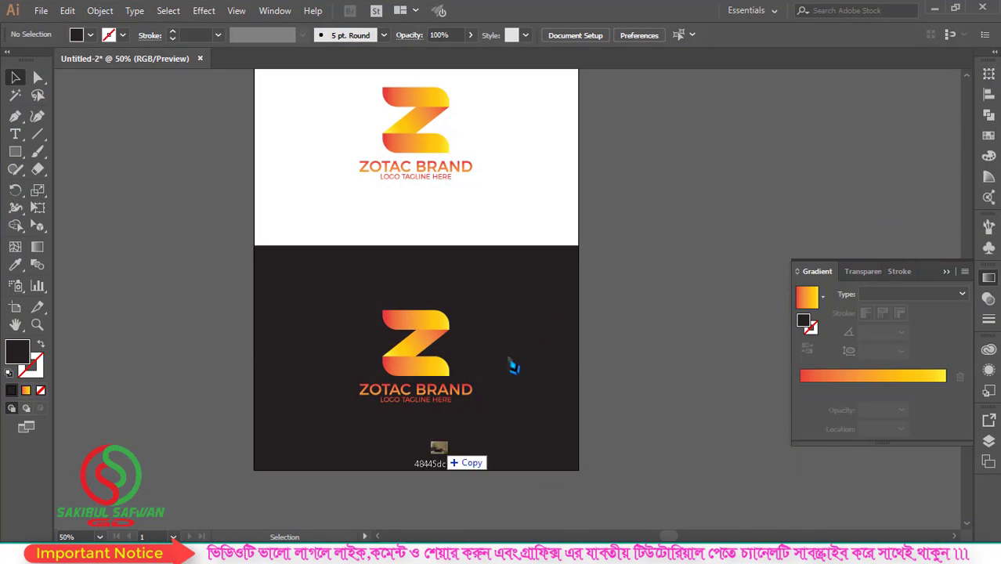
pyautogui.moveTo(398, 523); pyautogui.dragTo(546, 347)
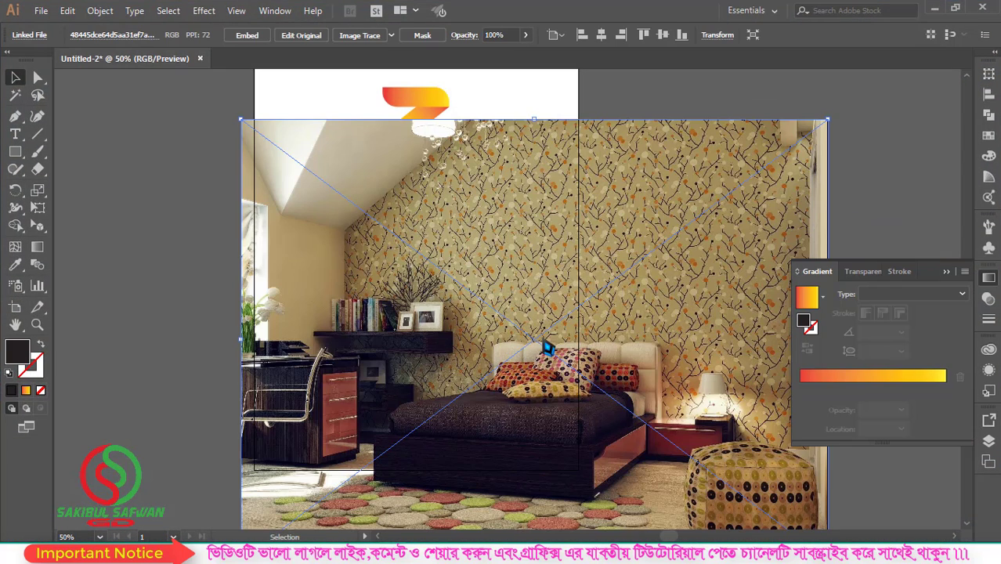
pyautogui.moveTo(827, 121); pyautogui.dragTo(680, 230)
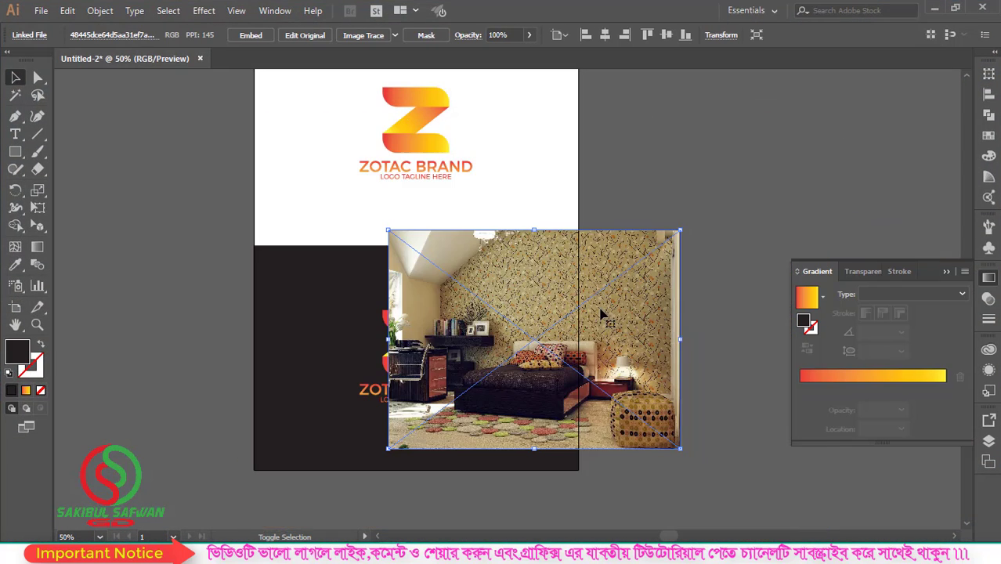
pyautogui.click(252, 35)
# Step: Scale the photo to fill the artboard's lower half and send it to the back
pyautogui.moveTo(643, 314)
pyautogui.mouseDown()
pyautogui.moveTo(542, 315)
pyautogui.moveTo(509, 331)
pyautogui.mouseUp()
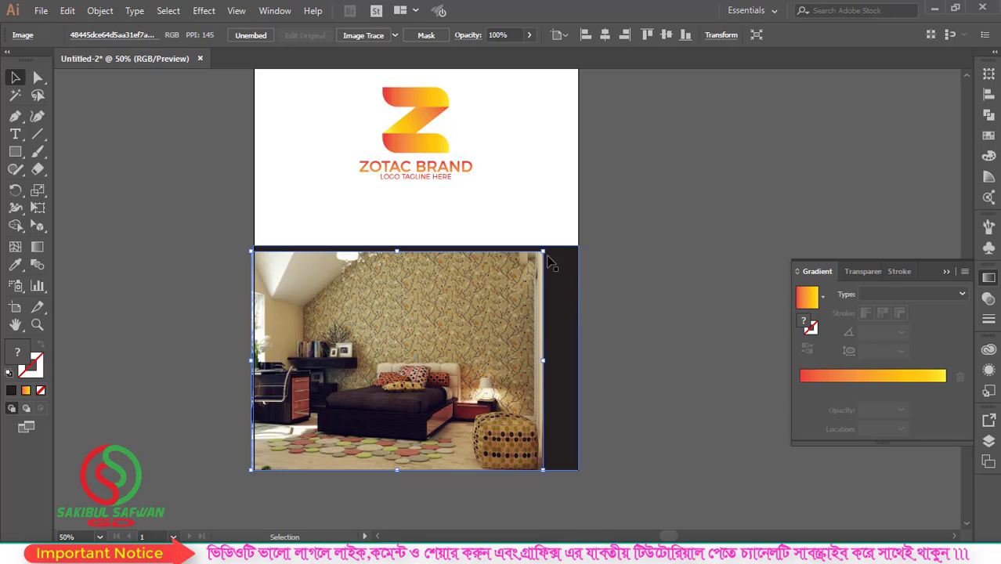
pyautogui.moveTo(548, 256); pyautogui.dragTo(579, 245)
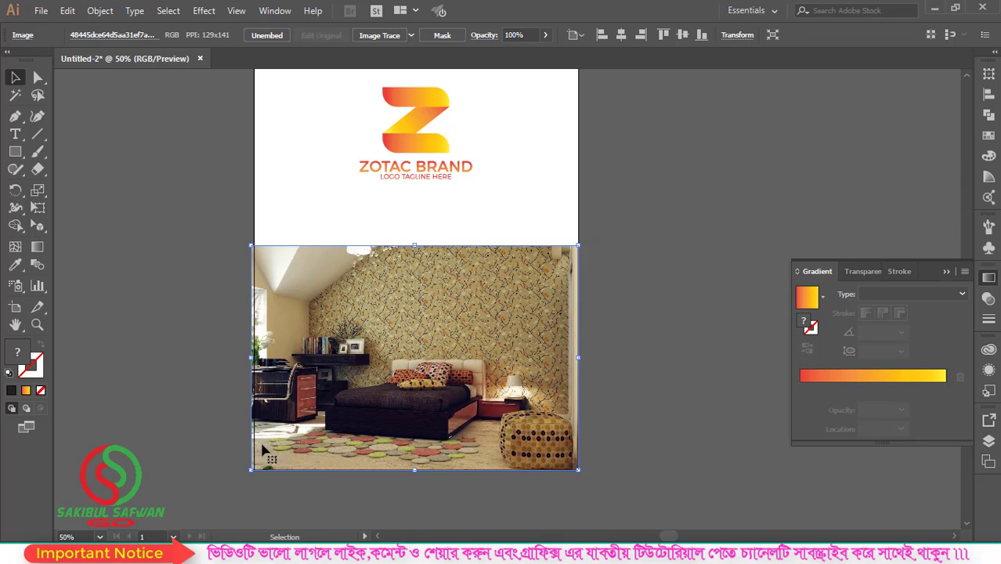
pyautogui.moveTo(252, 469); pyautogui.dragTo(254, 470)
pyautogui.rightClick(518, 305)
pyautogui.moveTo(558, 410)
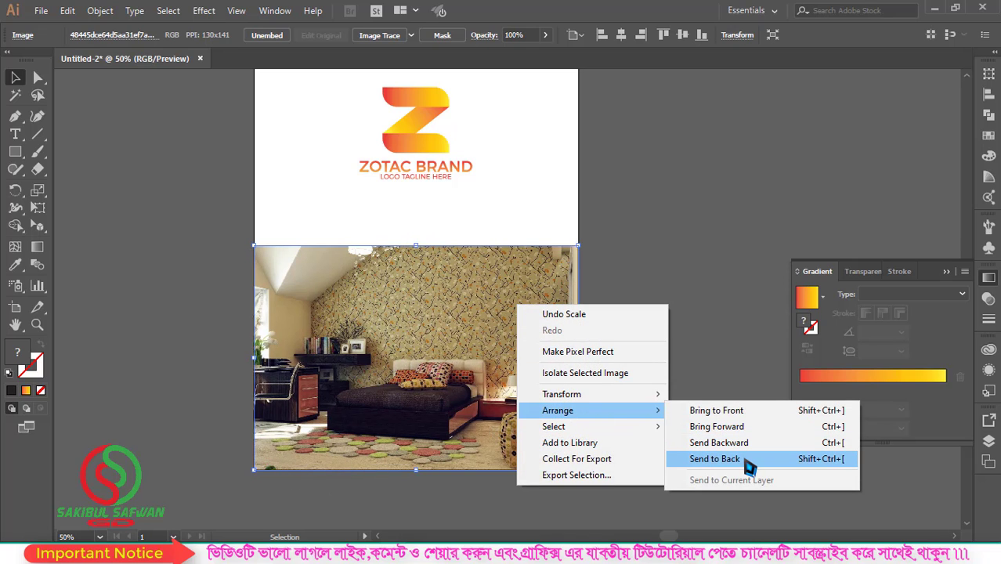
pyautogui.click(715, 459)
# Step: Set the dark rectangle's opacity to 86% so the photo shows through dimly
pyautogui.click(600, 295)
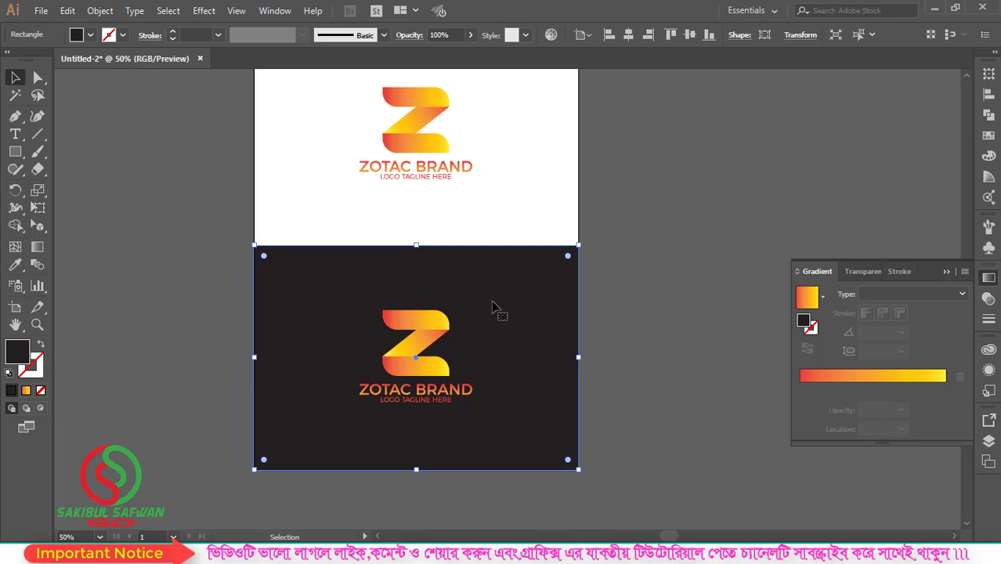
pyautogui.click(486, 298)
pyautogui.click(441, 36)
pyautogui.write('86')
pyautogui.press('Return')
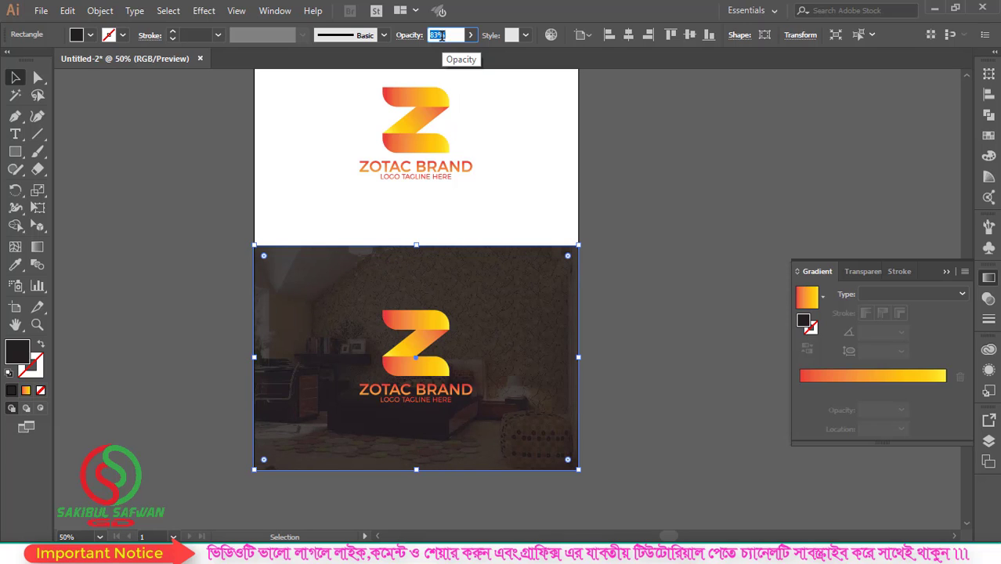
pyautogui.click(771, 212)
pyautogui.moveTo(552, 277); pyautogui.dragTo(509, 300)
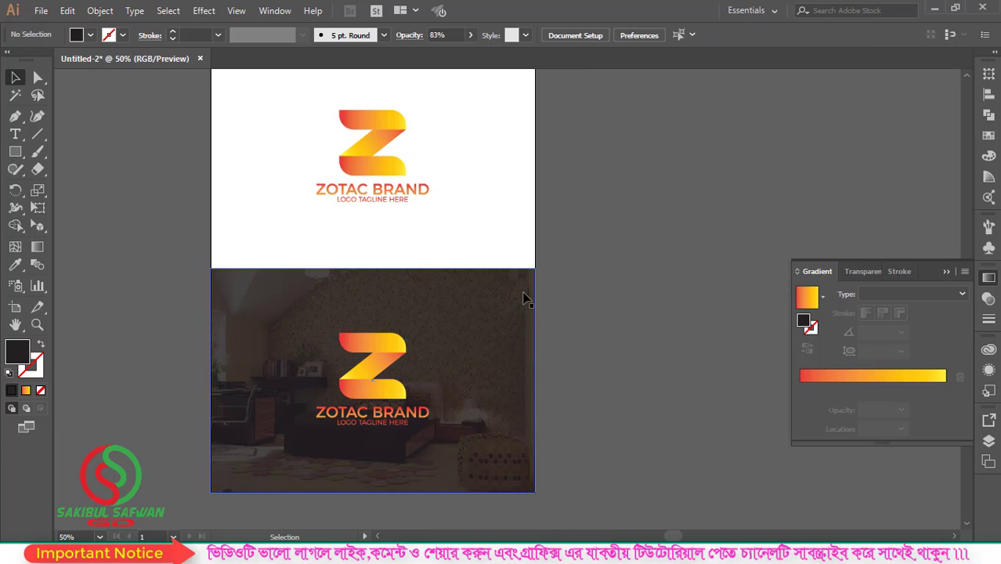
pyautogui.click(40, 10)
pyautogui.moveTo(66, 268)
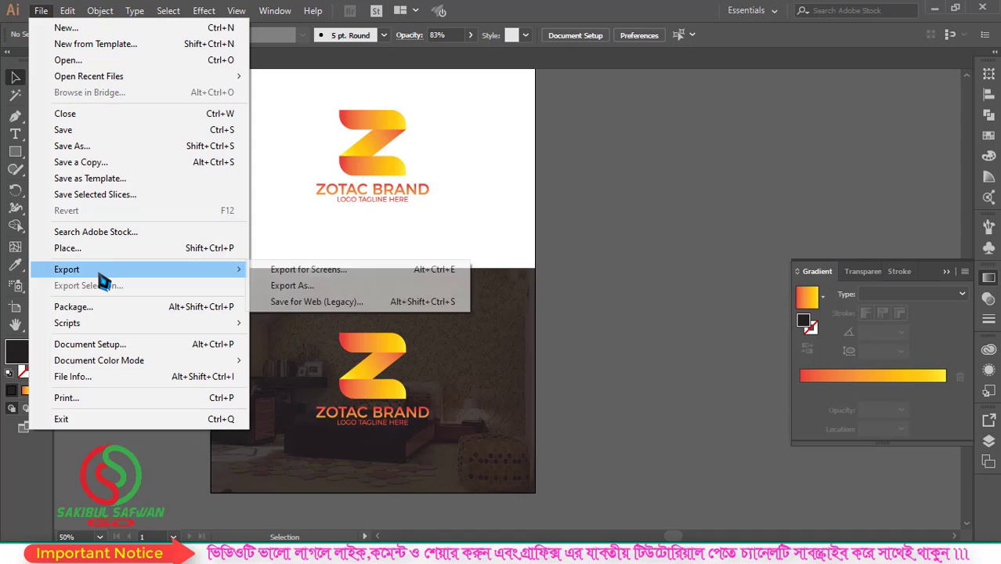
# Step: Save the design to the Desktop as ZOTAC BRAND LOGO DESIGN.ai with default Illustrator options
pyautogui.click(103, 145)
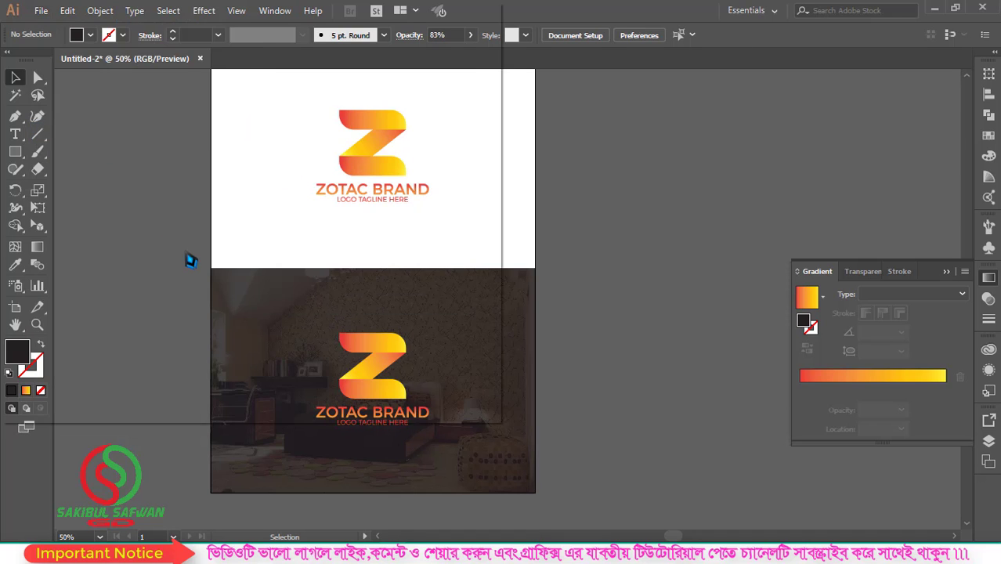
pyautogui.scroll(5, 61, 125)
pyautogui.scroll(3, 61, 125)
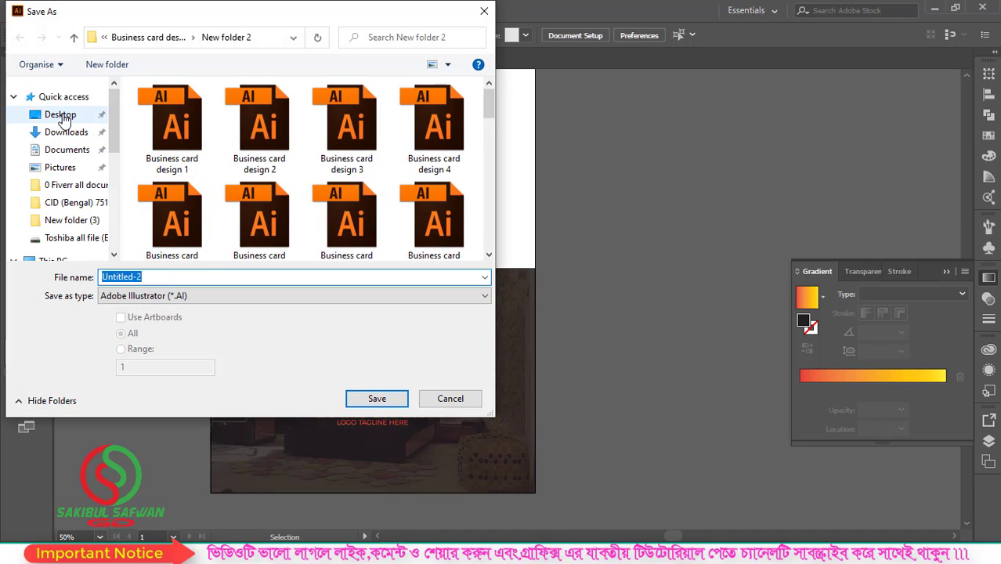
pyautogui.click(63, 115)
pyautogui.click(148, 277)
pyautogui.write('ZOTAC BRAND LOGO DESIGN')
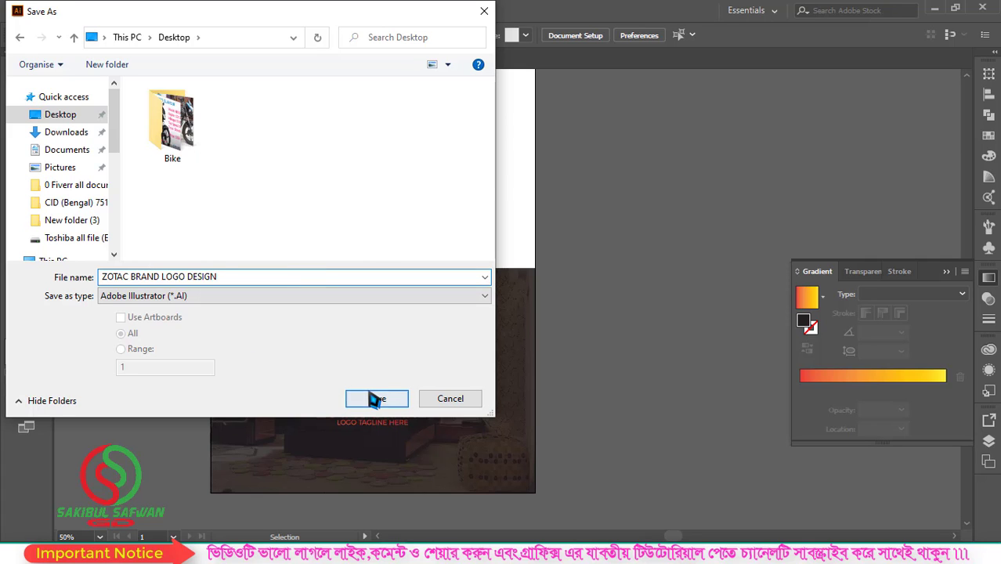
pyautogui.click(377, 399)
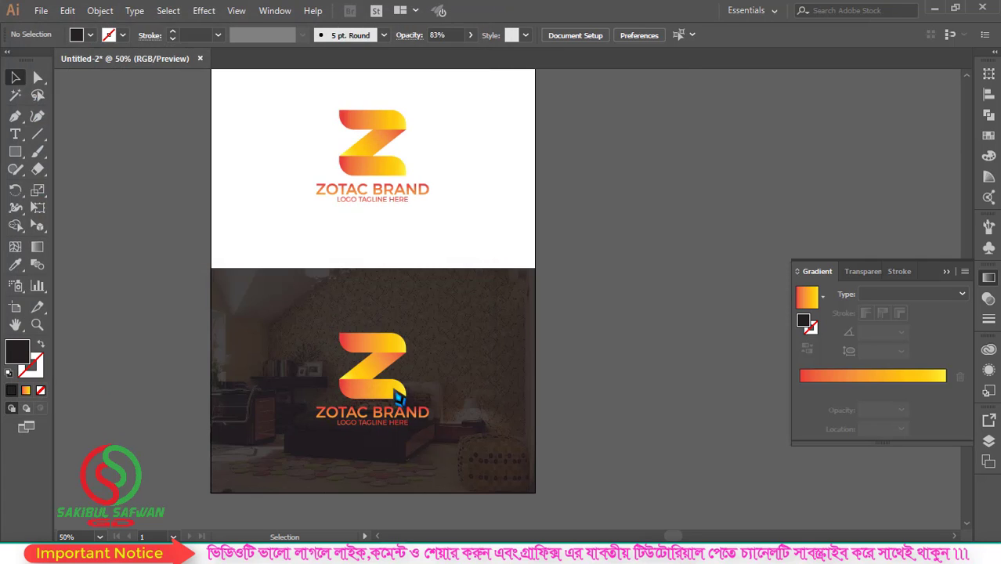
pyautogui.click(566, 477)
# Step: Export the artboard as a JPEG with Use Artboards ticked, raising the quality, at 300 ppi
pyautogui.click(41, 10)
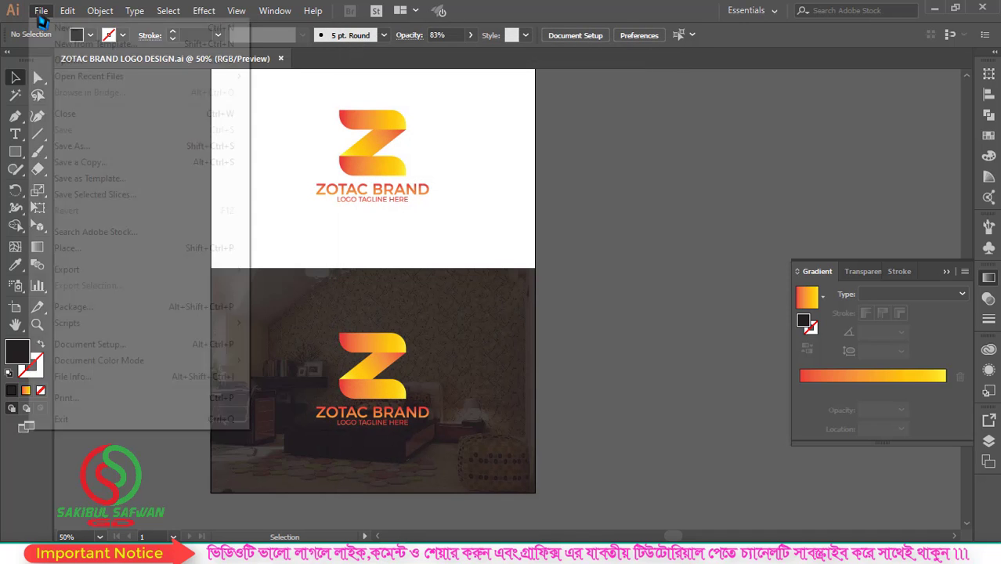
pyautogui.moveTo(68, 269)
pyautogui.click(323, 285)
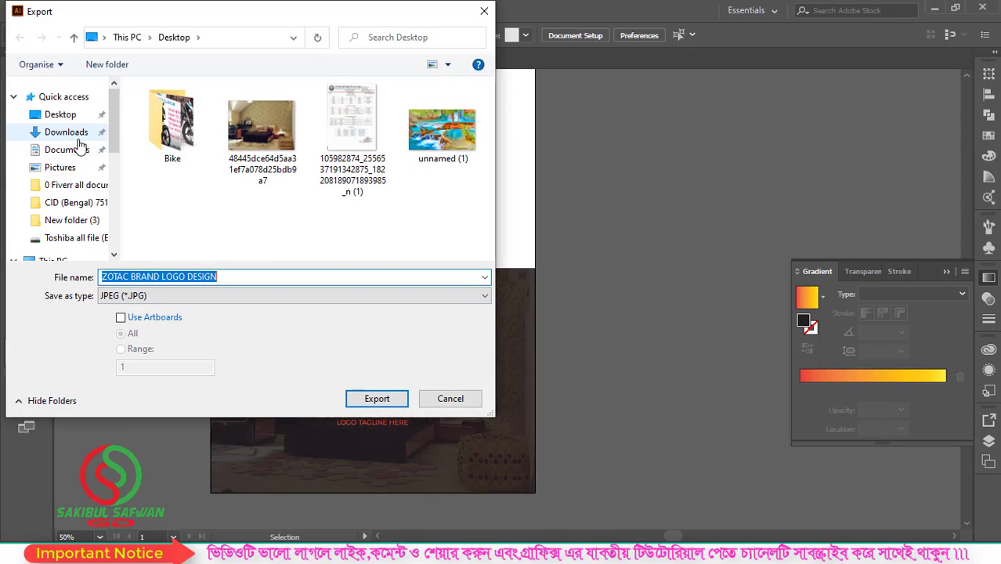
pyautogui.click(121, 318)
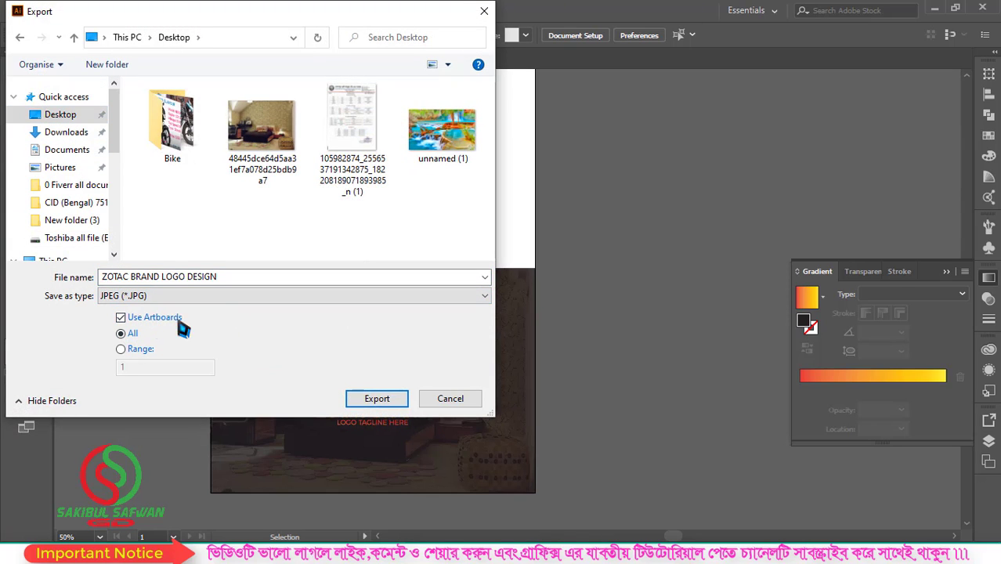
pyautogui.click(367, 403)
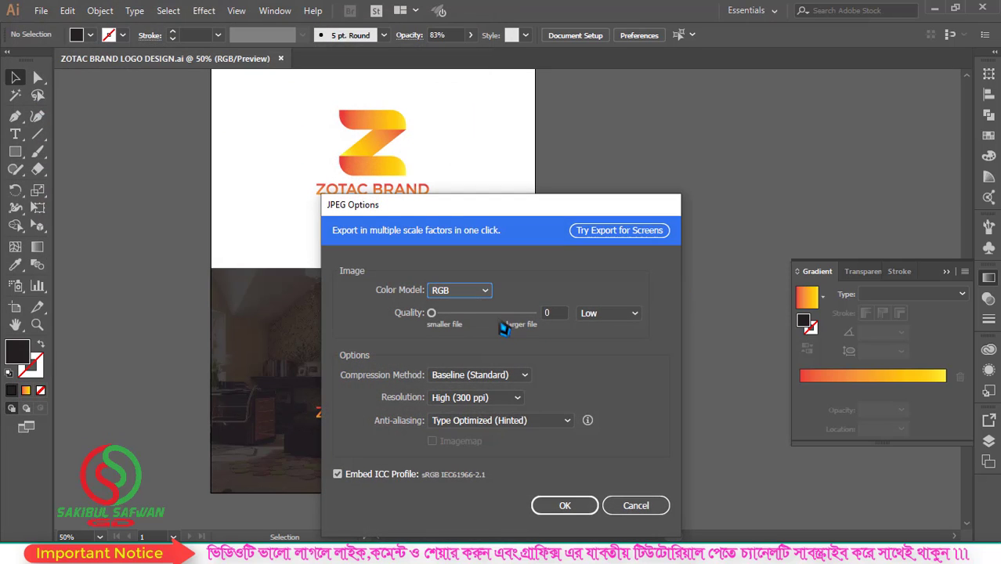
pyautogui.moveTo(504, 323); pyautogui.dragTo(536, 317)
pyautogui.click(565, 507)
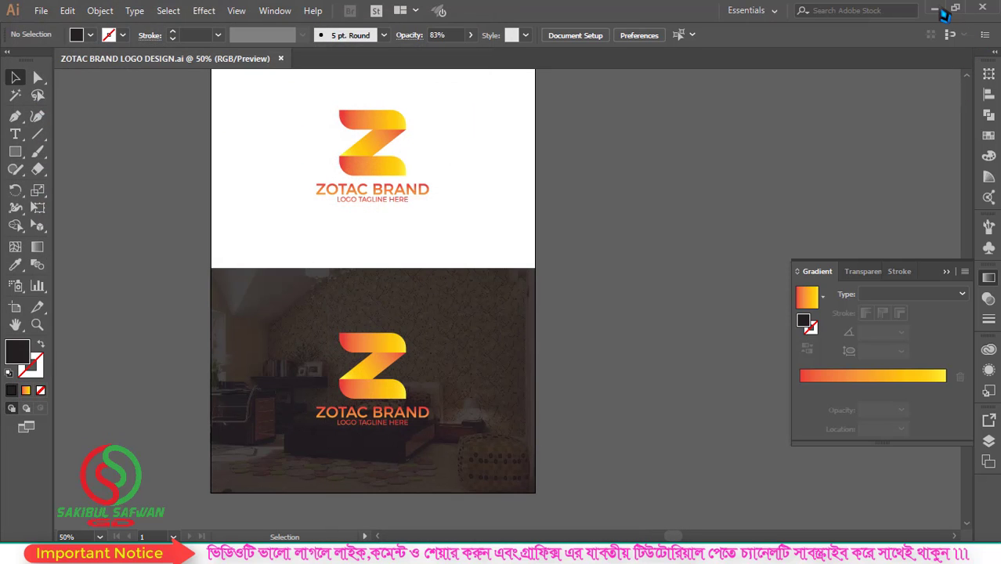
# Step: Minimize Illustrator, refresh the desktop, and open the ZOTAC BRAND LOGO DESIGN-01 JPEG in Picasa
pyautogui.click(937, 9)
pyautogui.rightClick(259, 100)
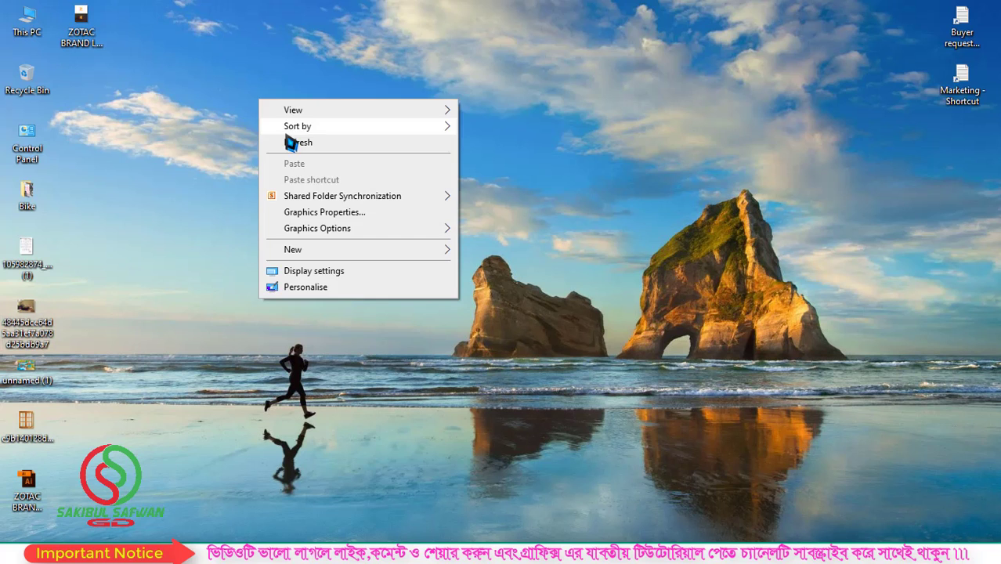
pyautogui.click(306, 142)
pyautogui.doubleClick(81, 23)
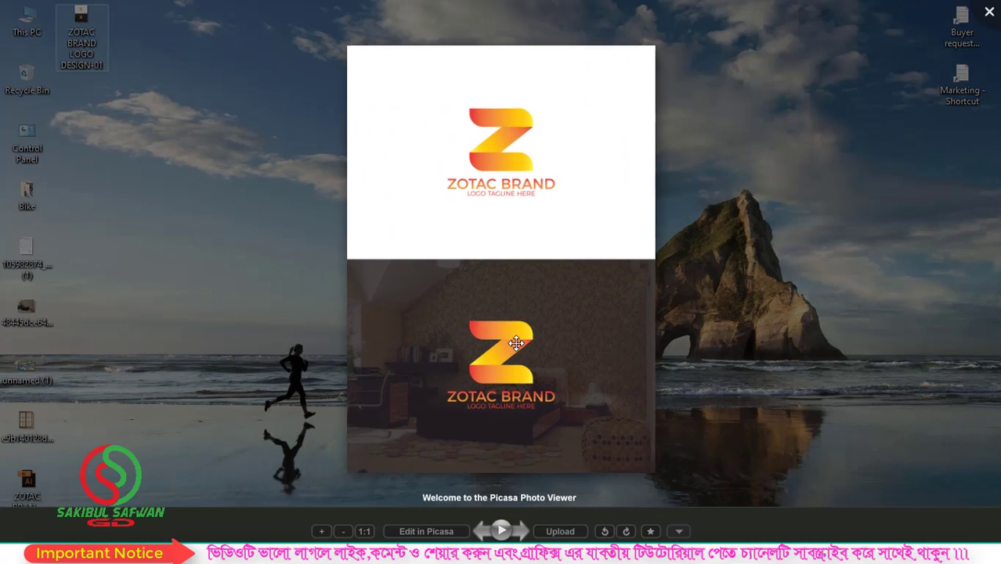